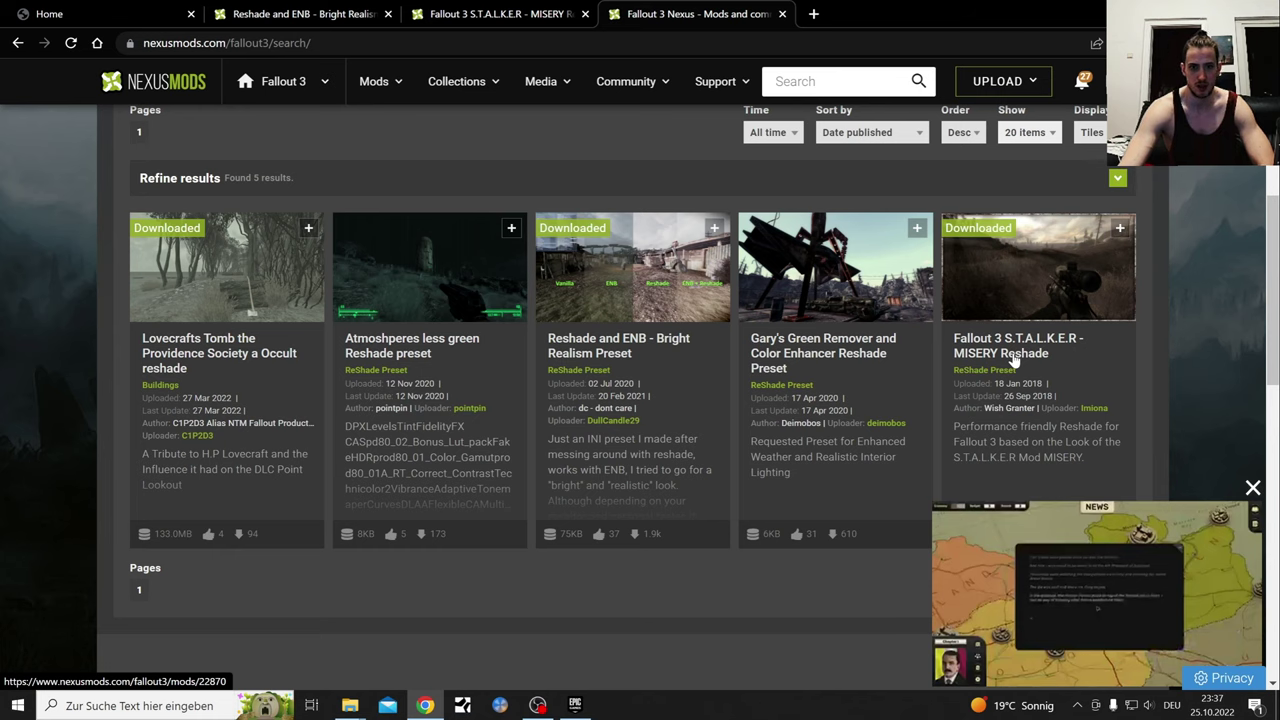
# Switch to the reshade.me homepage browser tab.
pyautogui.click(60, 14)
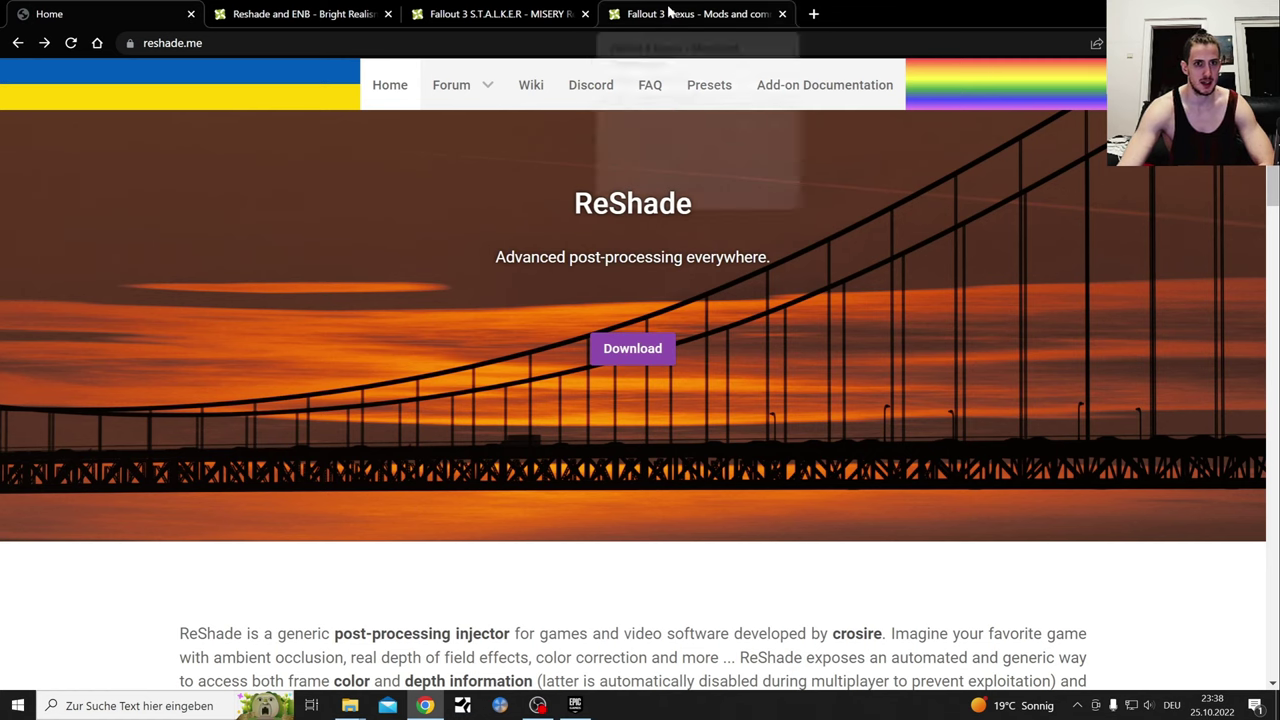
# Go to the S.T.A.L.K.E.R - Misery Reshade mod page and read its description.
pyautogui.click(471, 14)
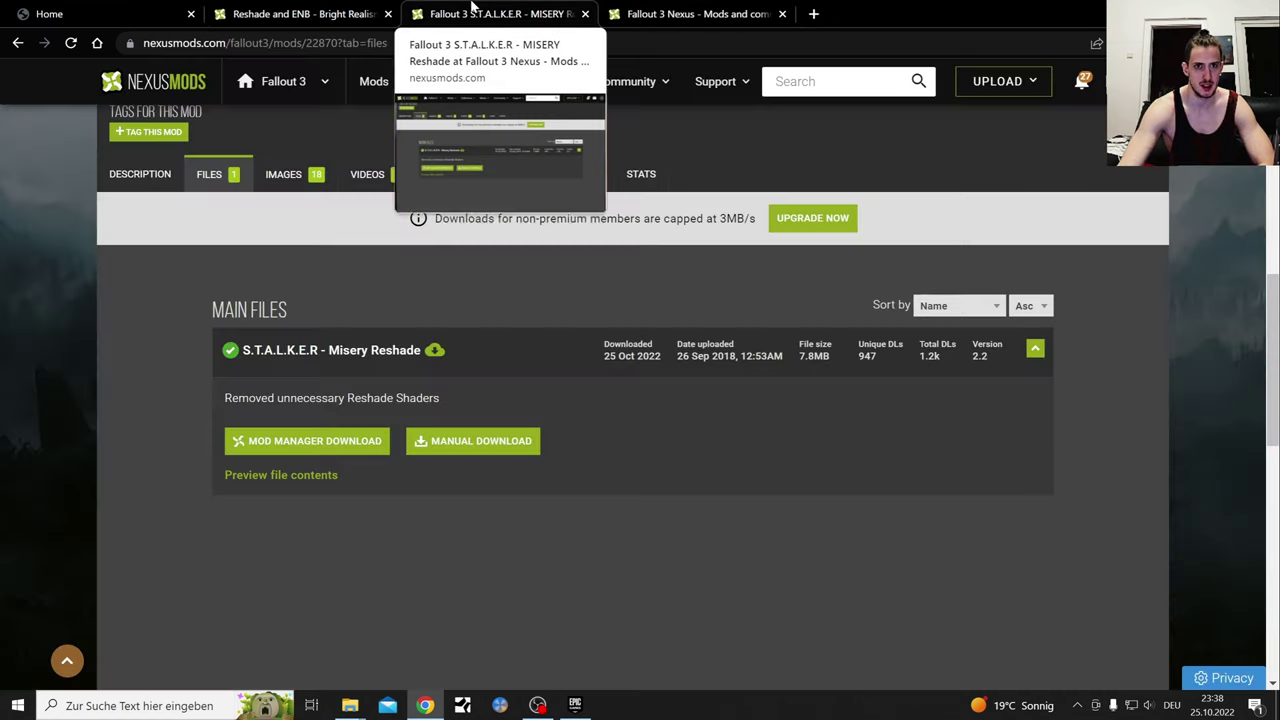
pyautogui.scroll(3, 125, 300)
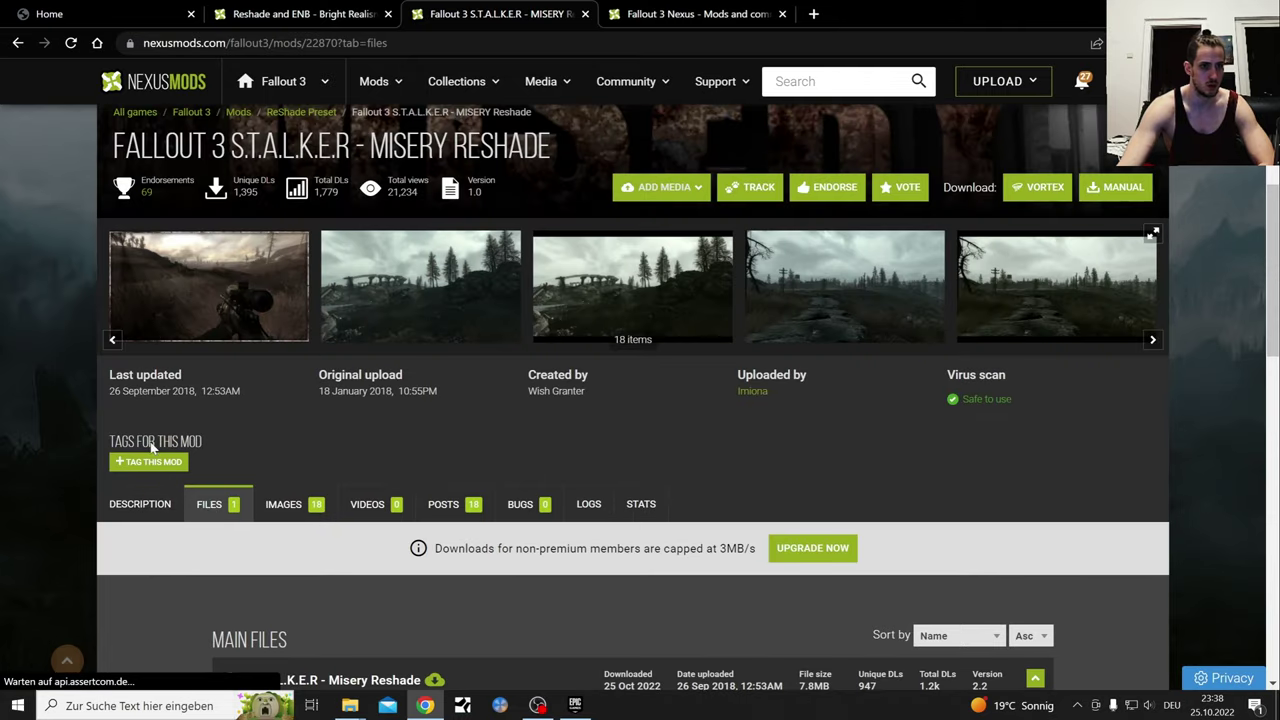
pyautogui.click(141, 502)
pyautogui.scroll(2, 127, 453)
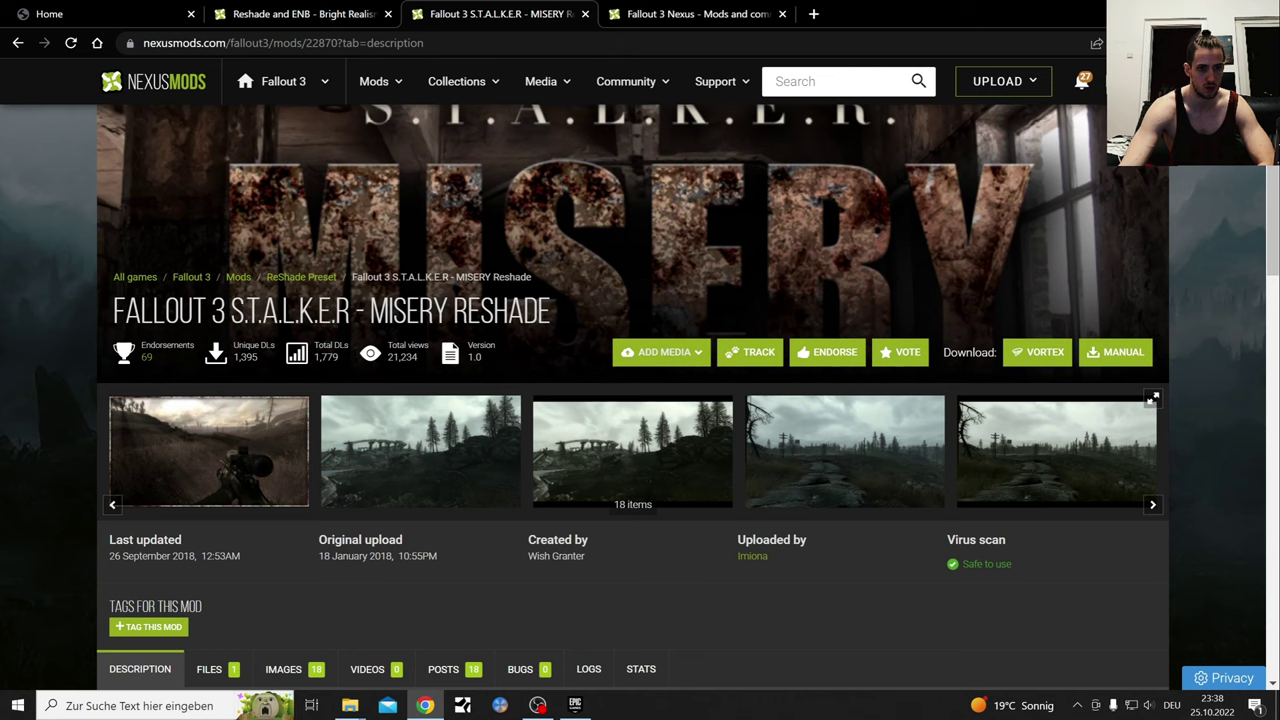
pyautogui.scroll(-3, 640, 400)
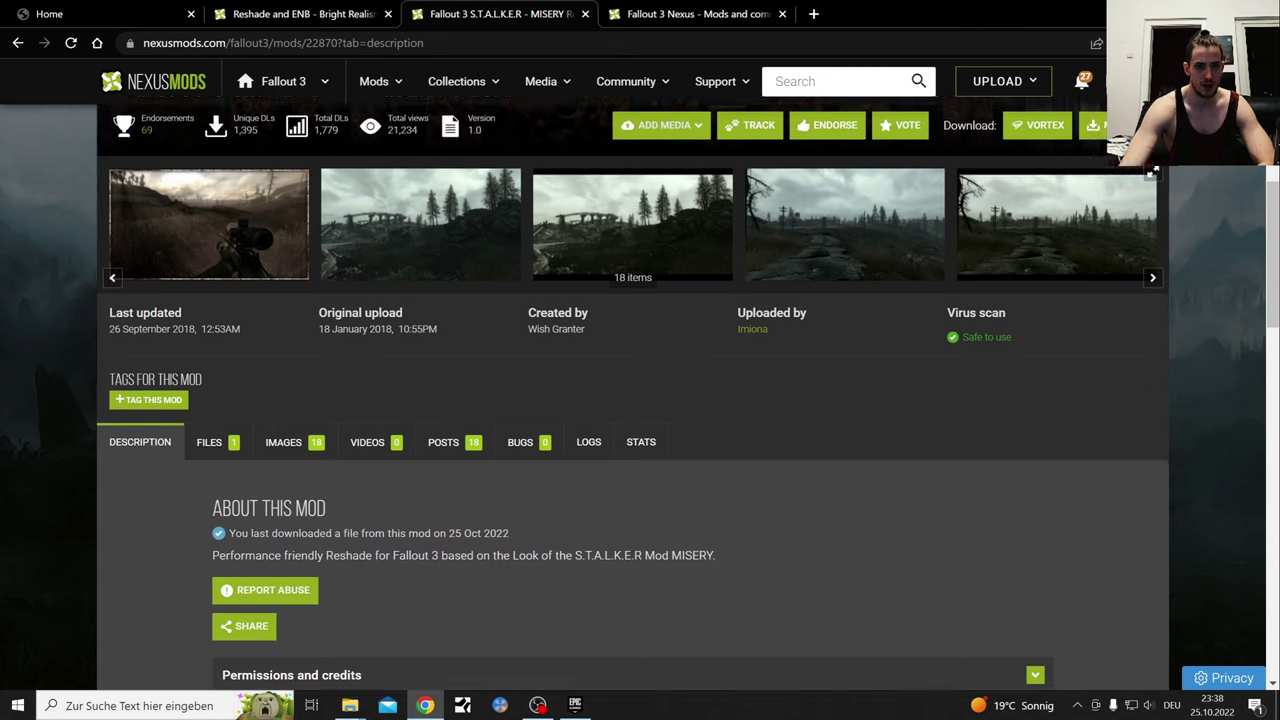
# Check the mod's version 2.2 main file, then return to the reshade.me homepage.
pyautogui.click(215, 340)
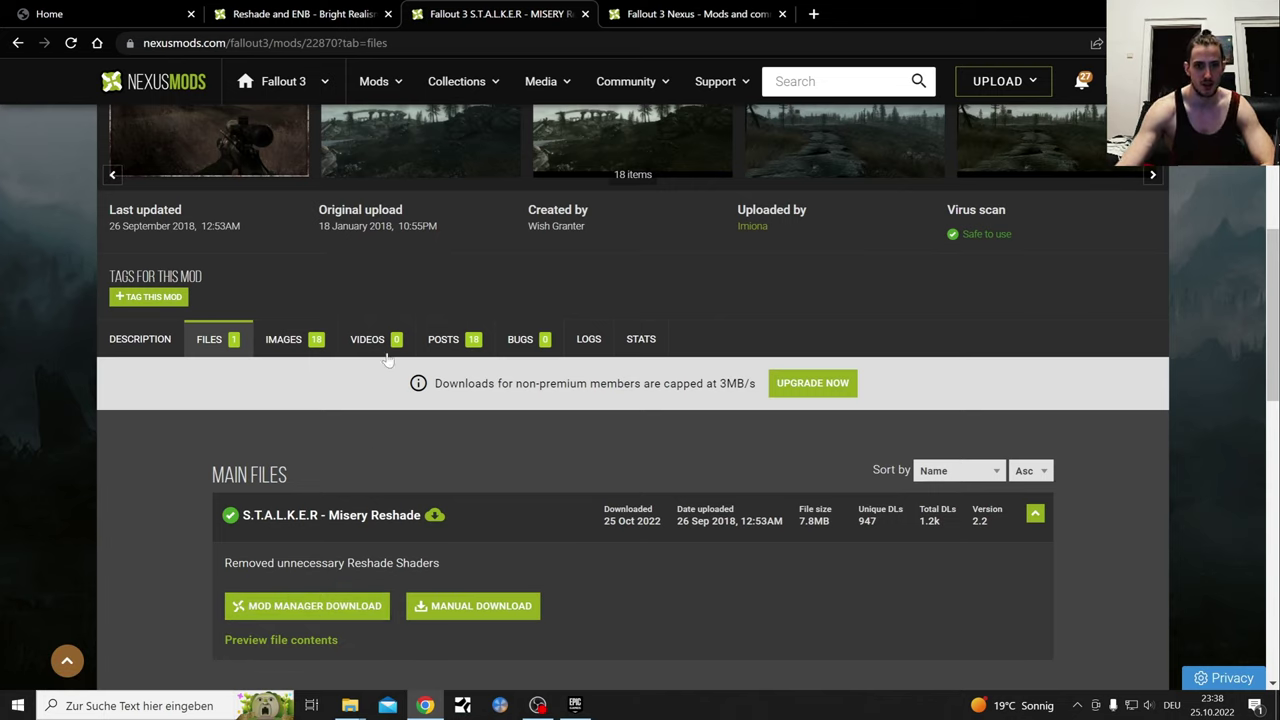
pyautogui.scroll(1, 437, 278)
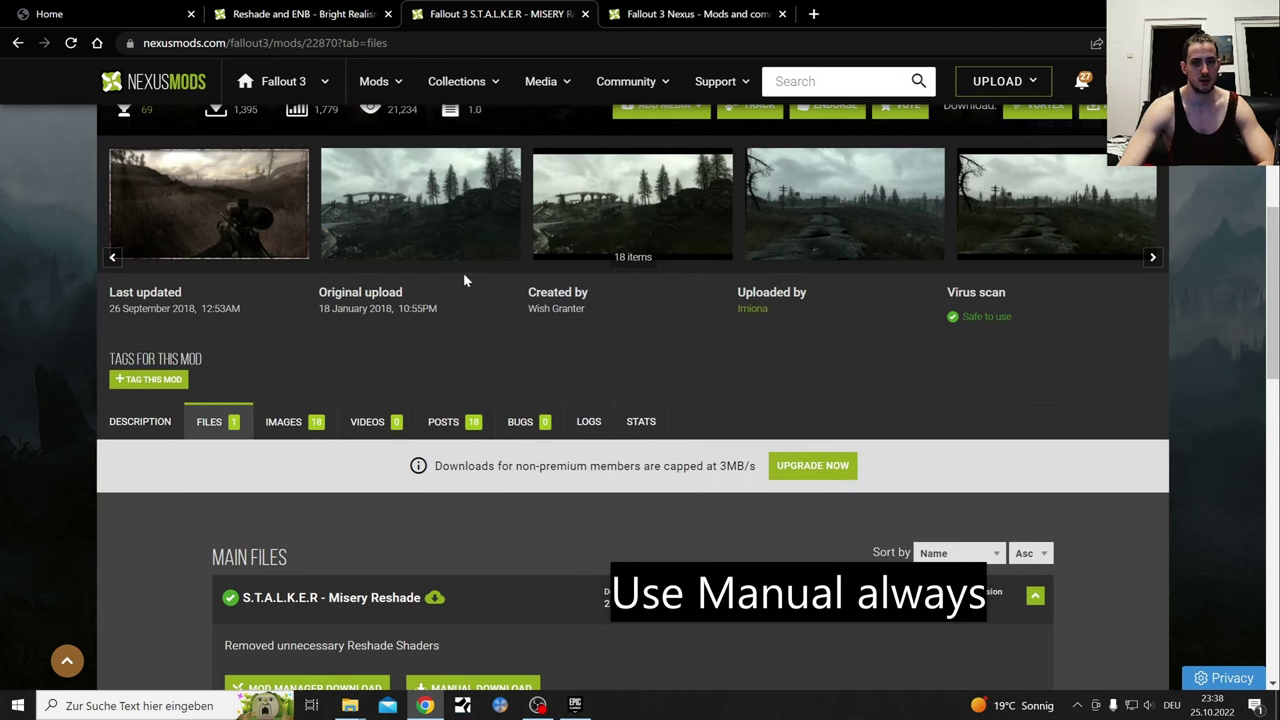
pyautogui.click(60, 14)
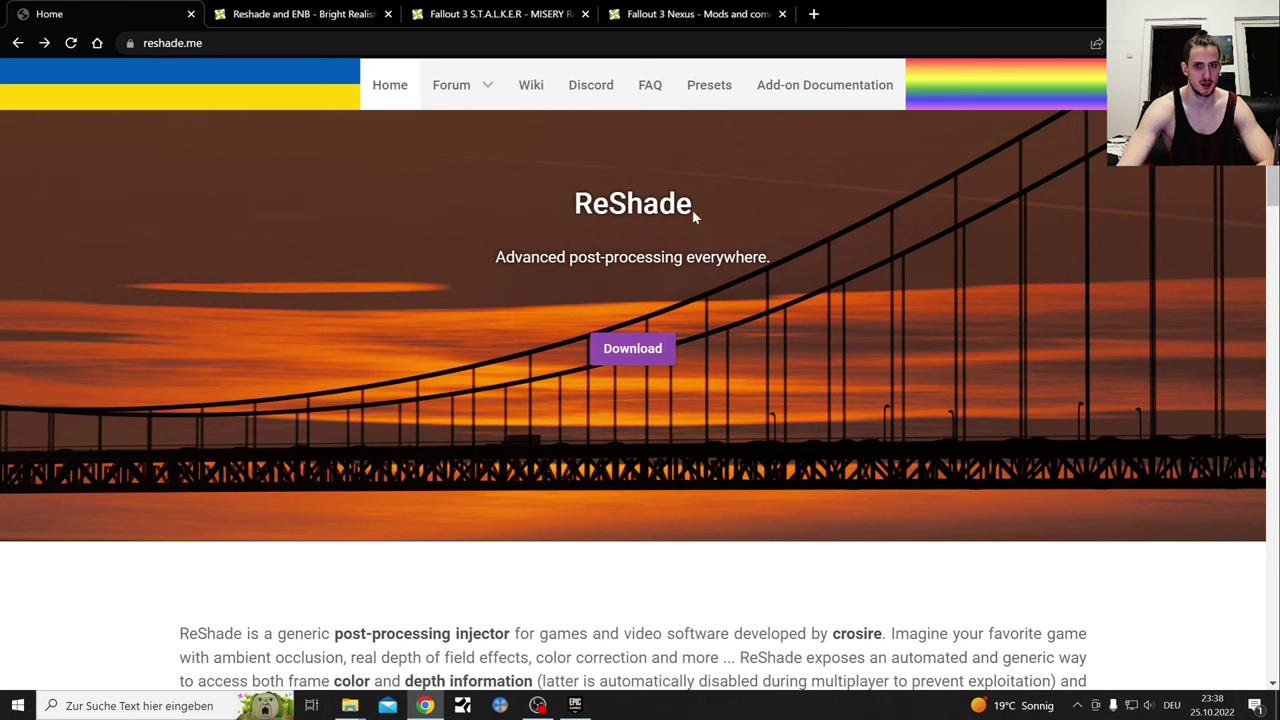
# Scroll the Bright Realism Preset mod's main files, including the Reshade-presets-only download.
pyautogui.click(300, 14)
pyautogui.scroll(7, 297, 240)
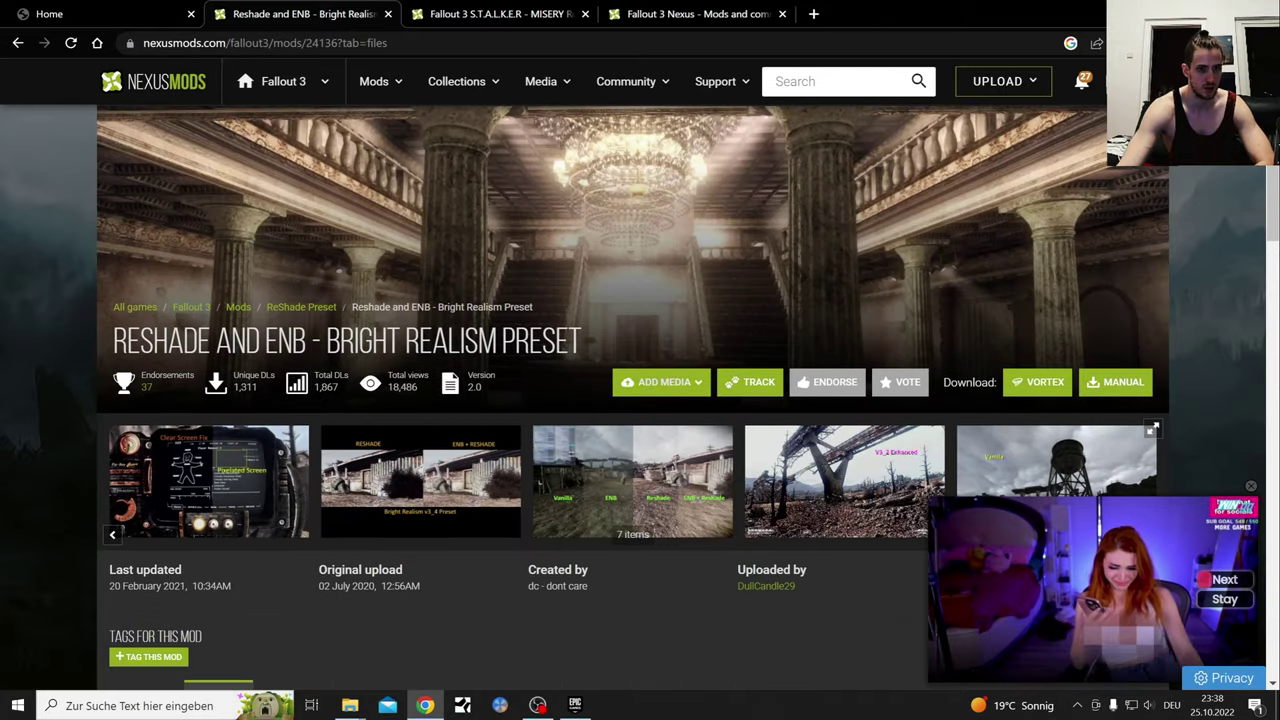
pyautogui.scroll(-3, 128, 451)
pyautogui.scroll(1, 197, 203)
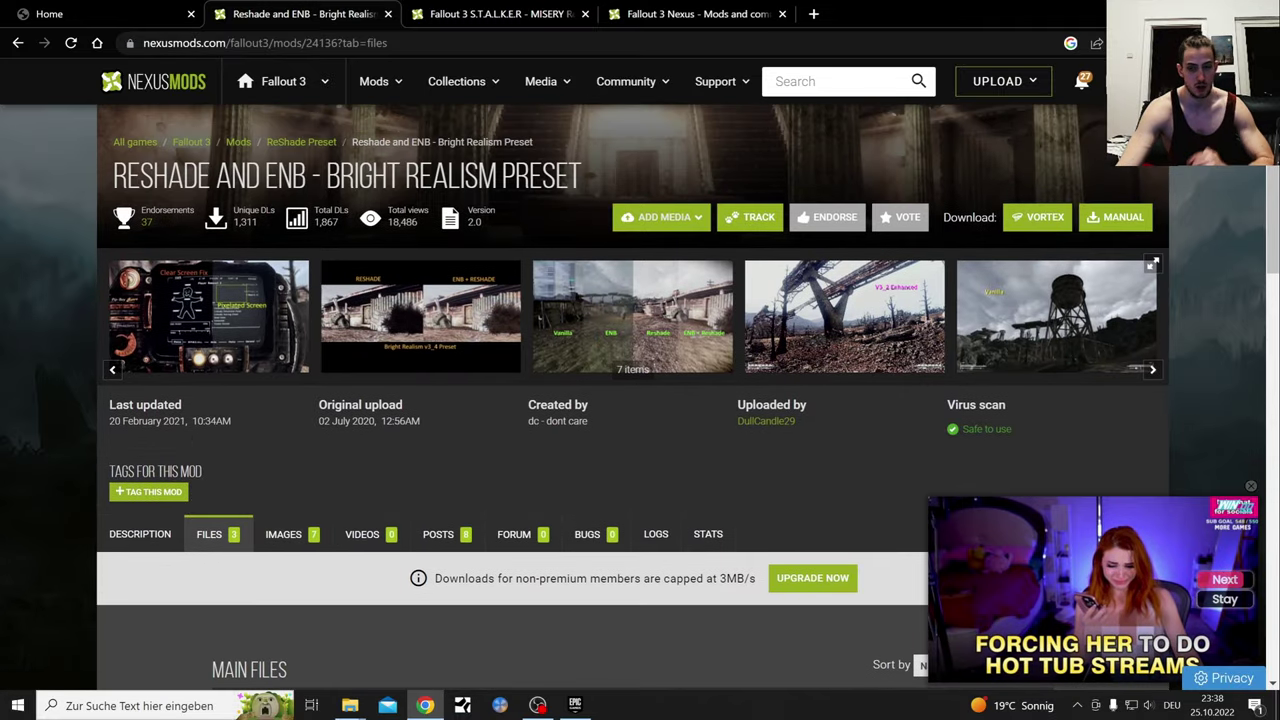
pyautogui.scroll(-3, 406, 398)
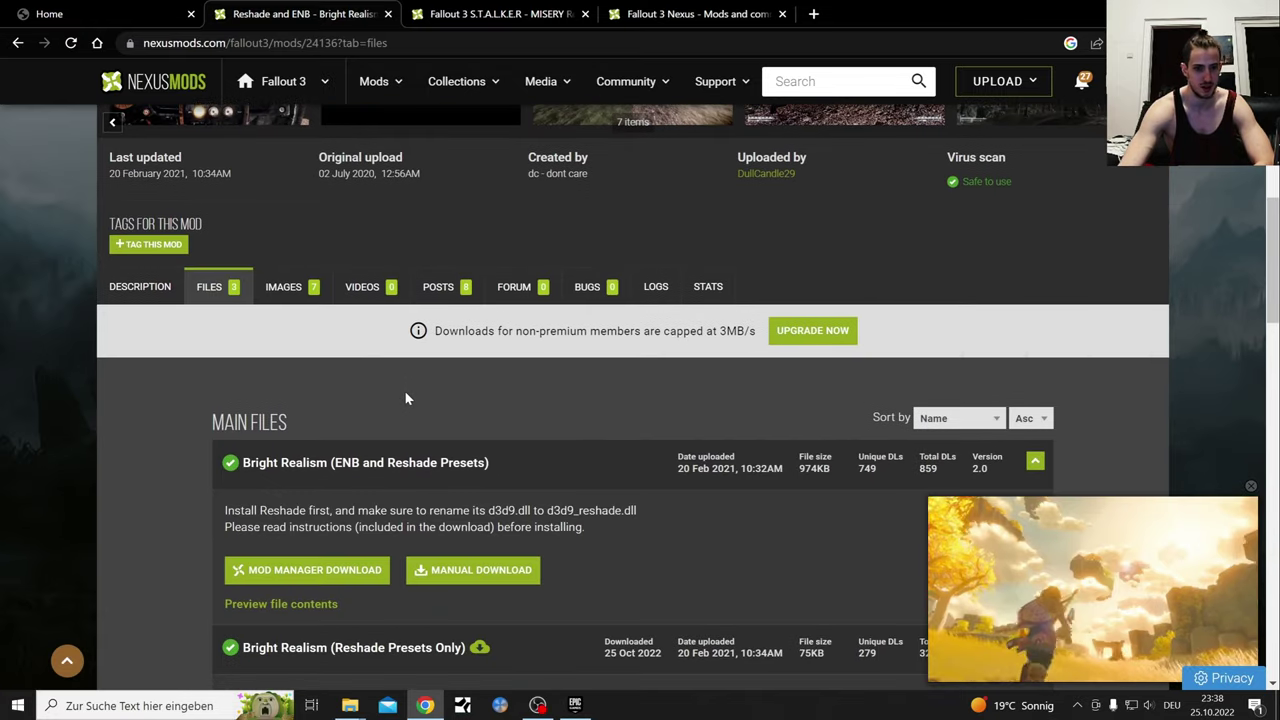
pyautogui.scroll(-3, 406, 398)
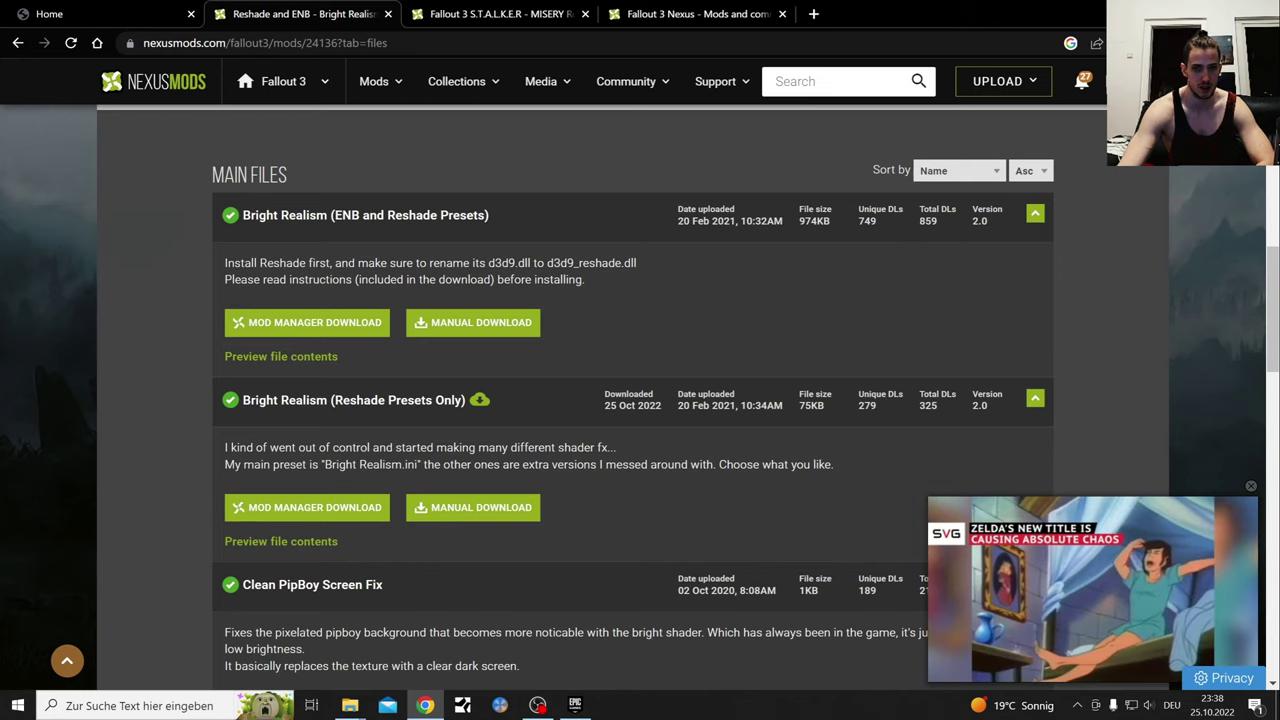
pyautogui.hotkey('alt', 'Tab')
# Minimize OBS and the plays folder window, and close the Prey saved-games window.
pyautogui.click(1094, 11)
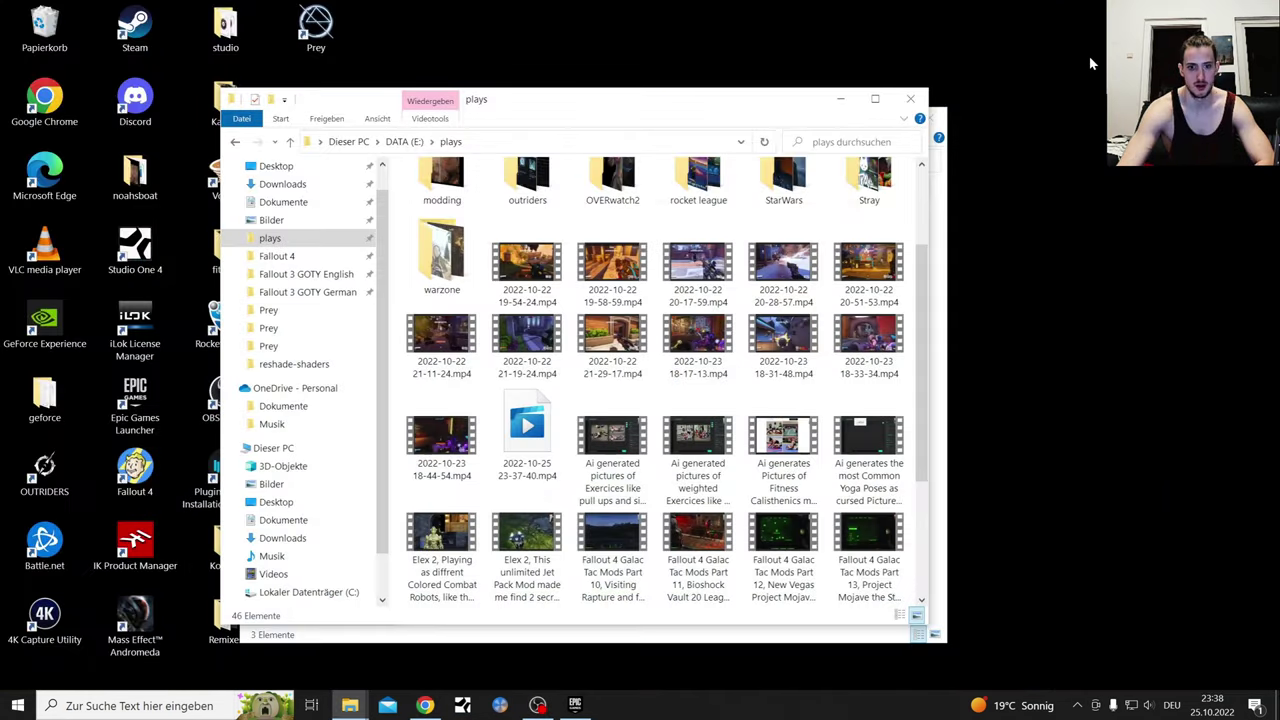
pyautogui.click(840, 98)
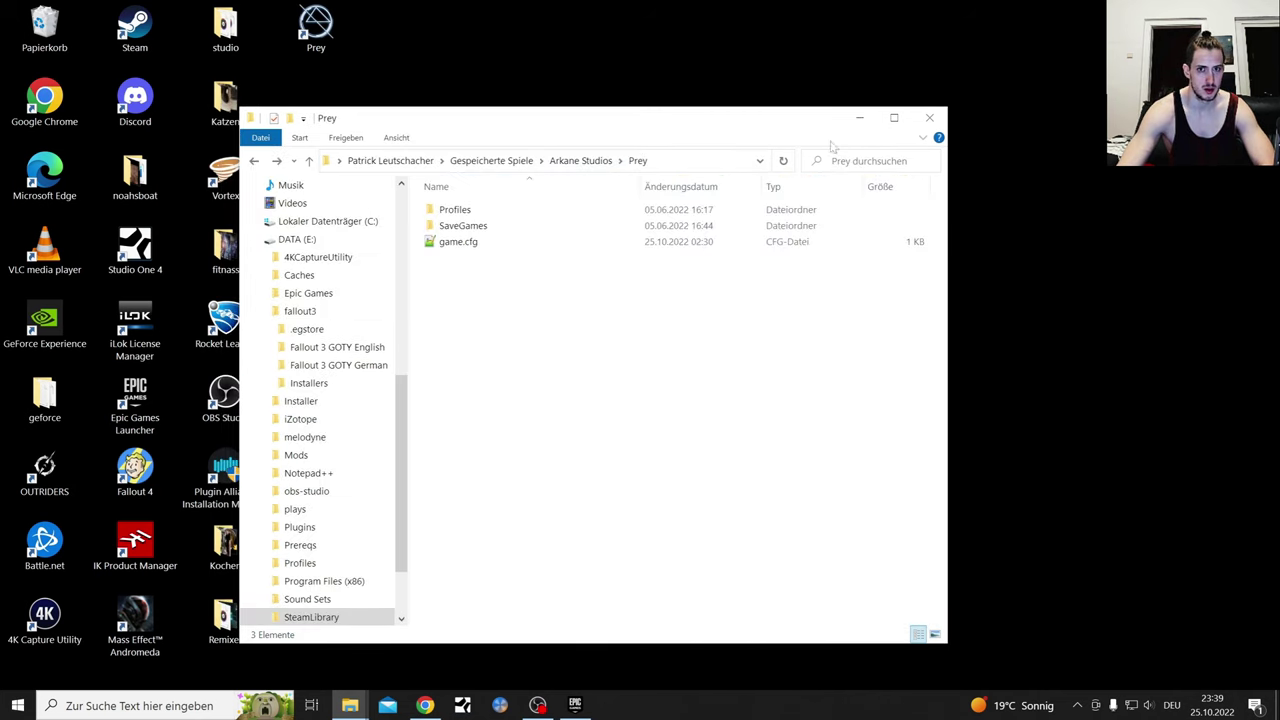
pyautogui.click(929, 117)
# Bring up the Release folder window and go back up to the Prey game folder.
pyautogui.moveTo(350, 705)
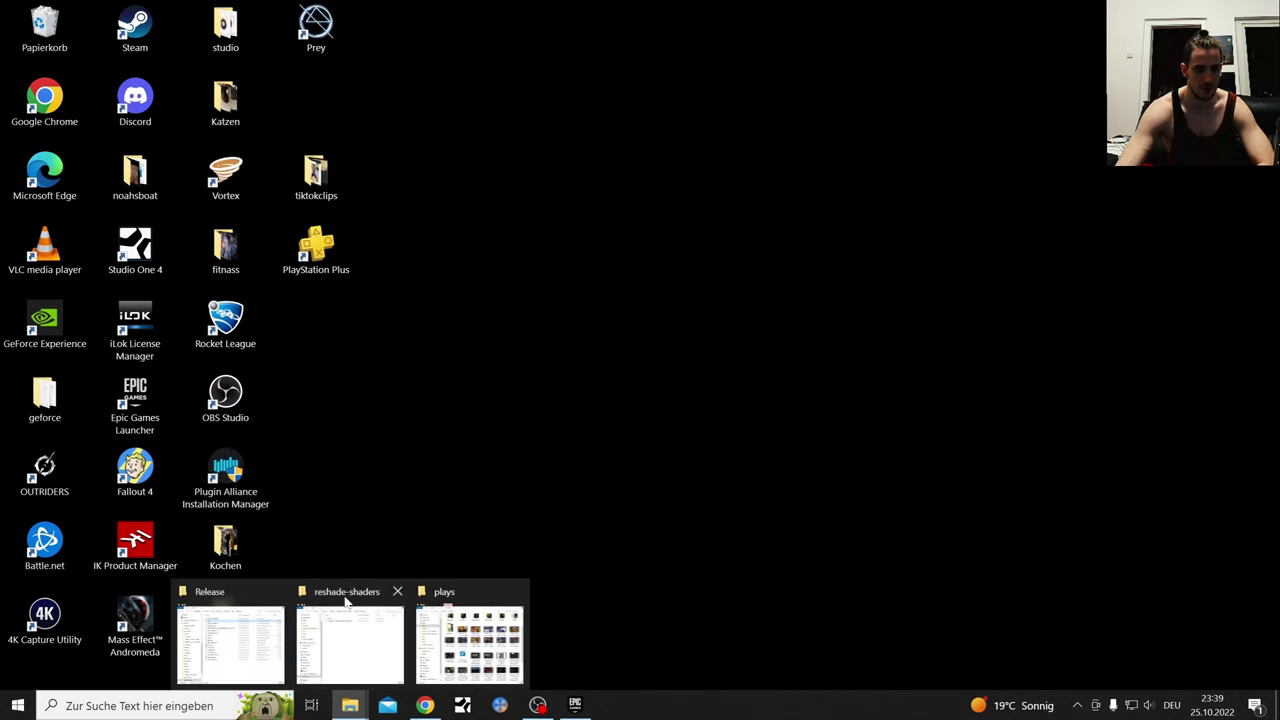
pyautogui.moveTo(238, 598)
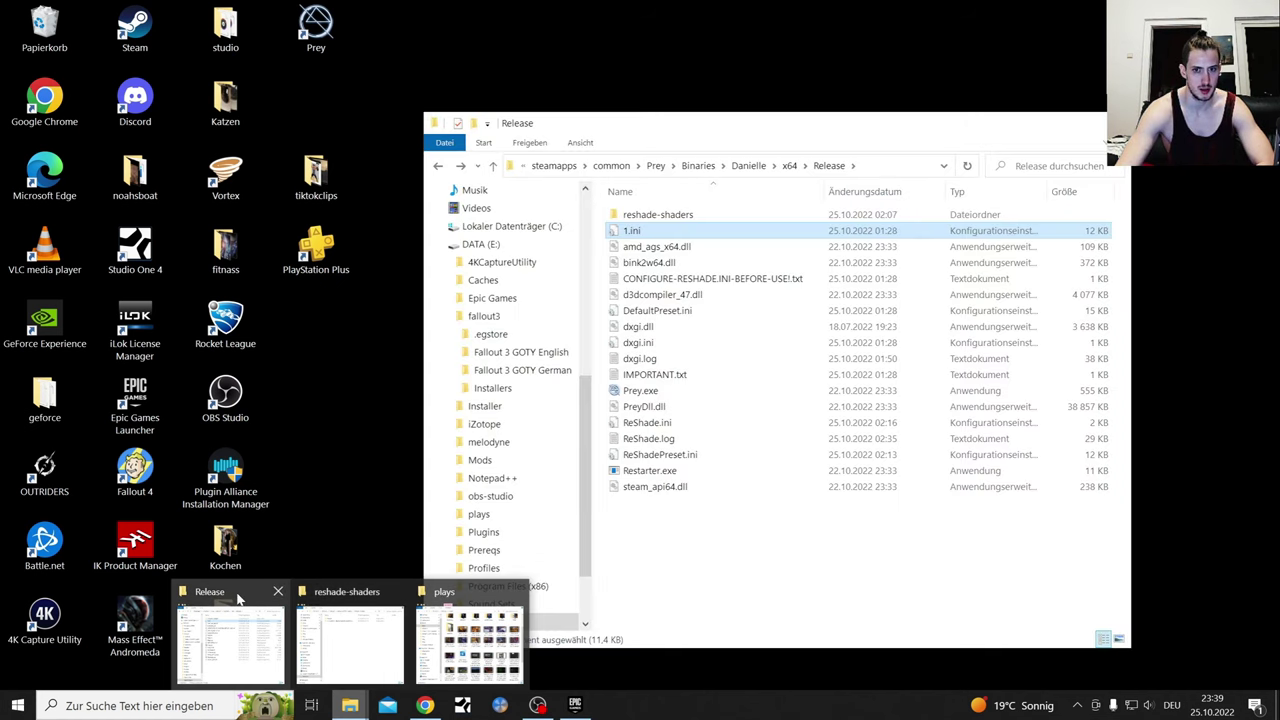
pyautogui.click(238, 620)
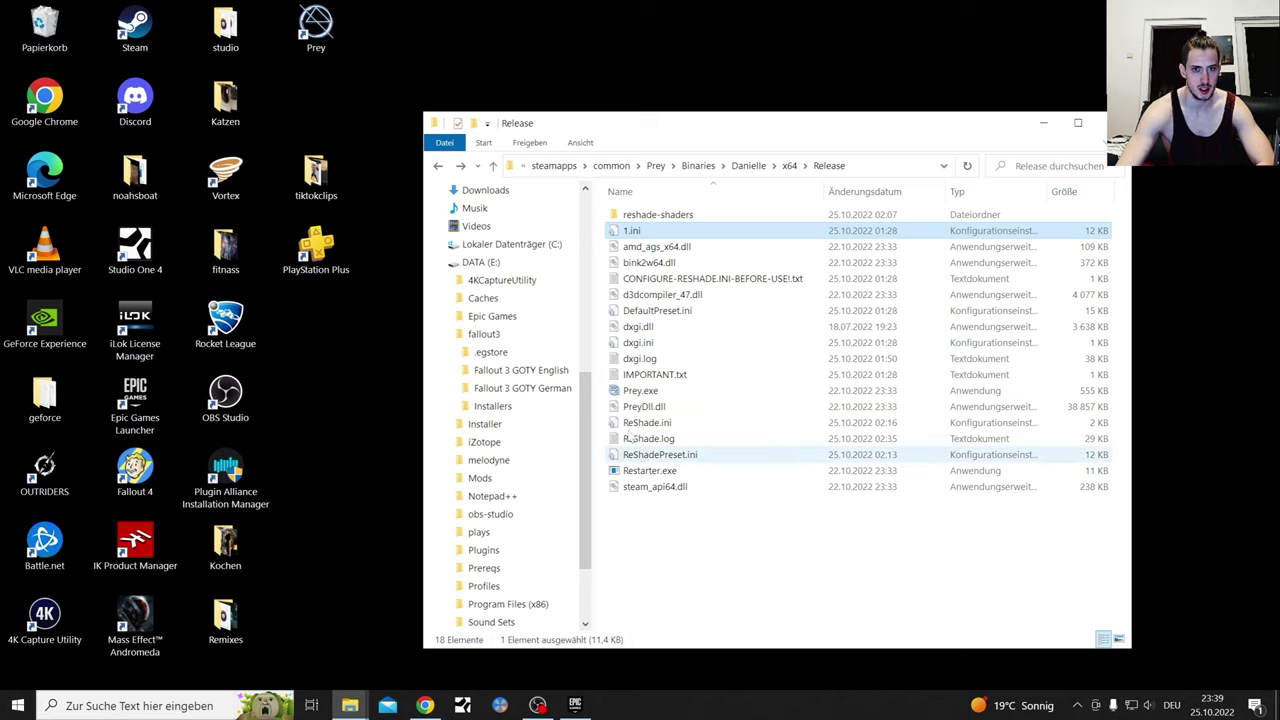
pyautogui.click(439, 166)
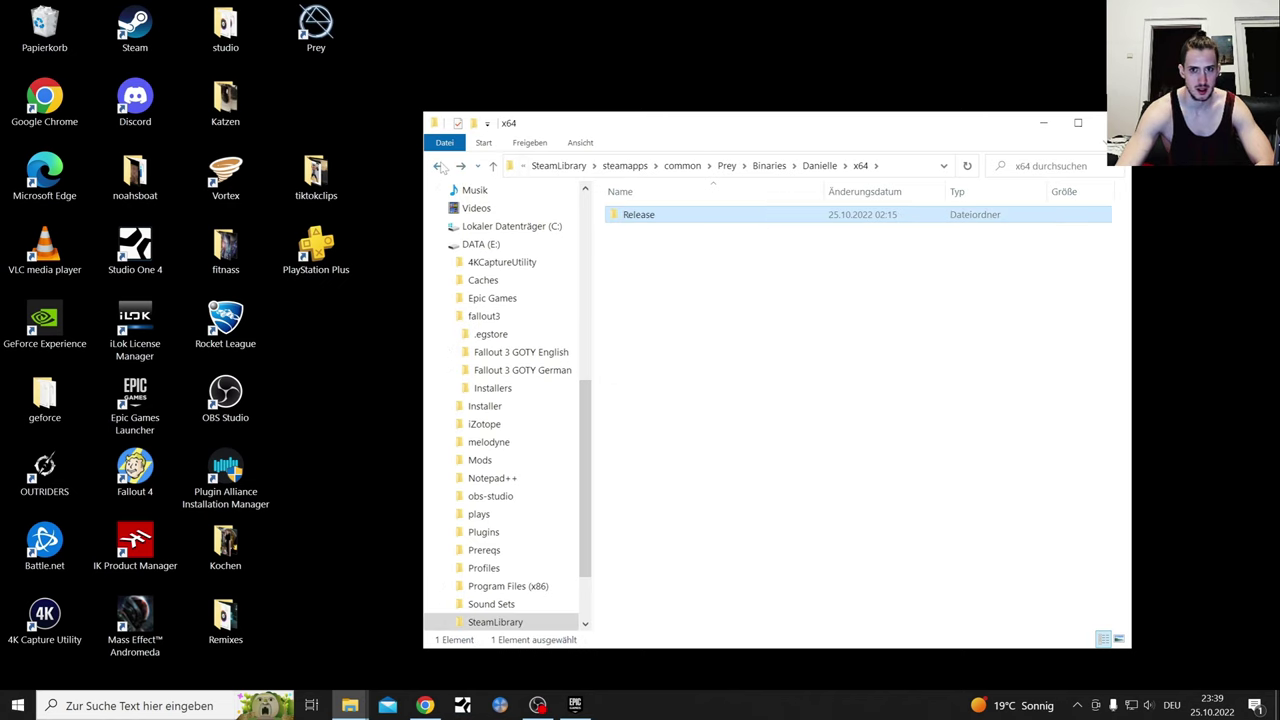
pyautogui.click(439, 166)
pyautogui.click(439, 166)
pyautogui.click(439, 166)
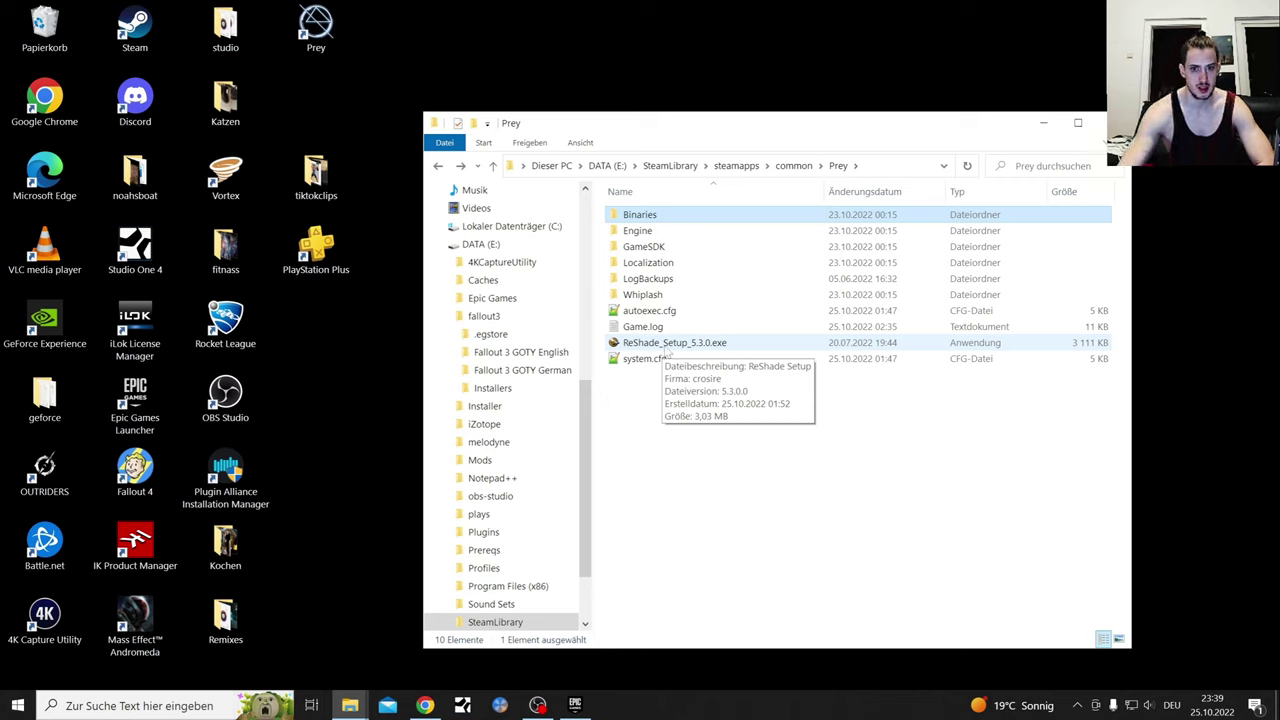
# Copy ReShade_Setup_5.3.0.exe and paste it into the Fallout 3 GOTY English folder.
pyautogui.rightClick(665, 347)
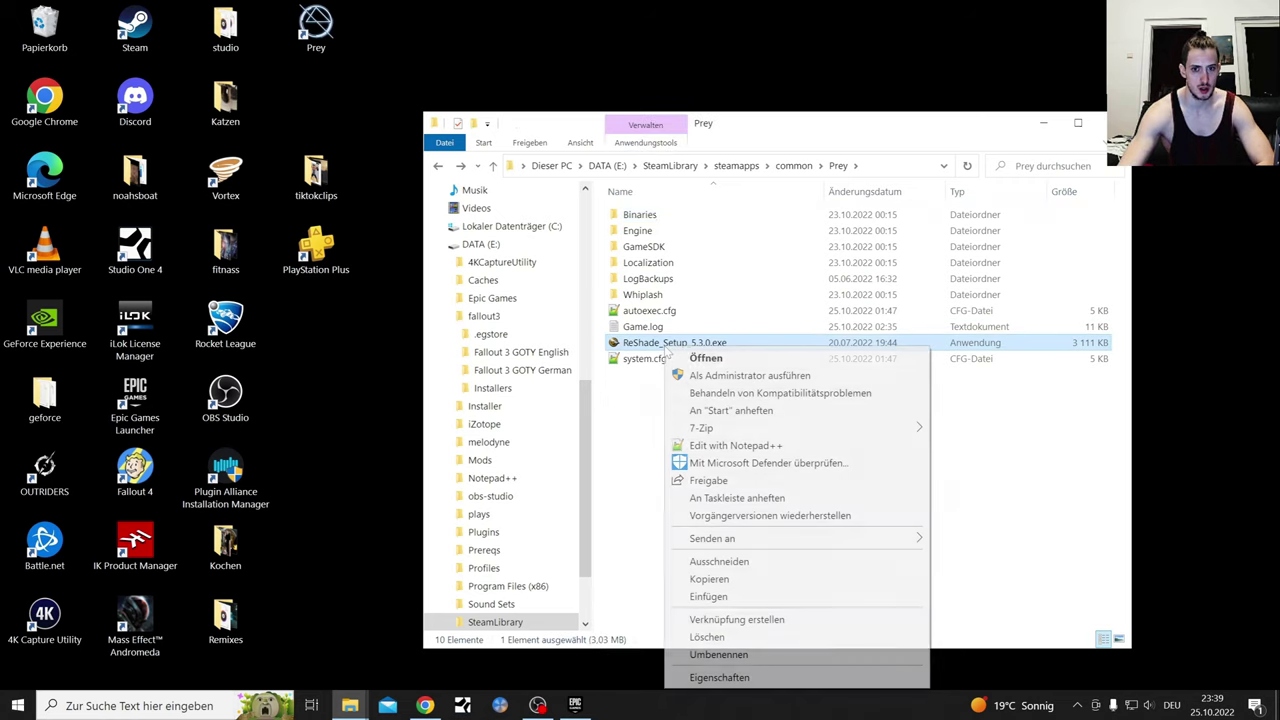
pyautogui.click(729, 583)
pyautogui.scroll(5, 525, 355)
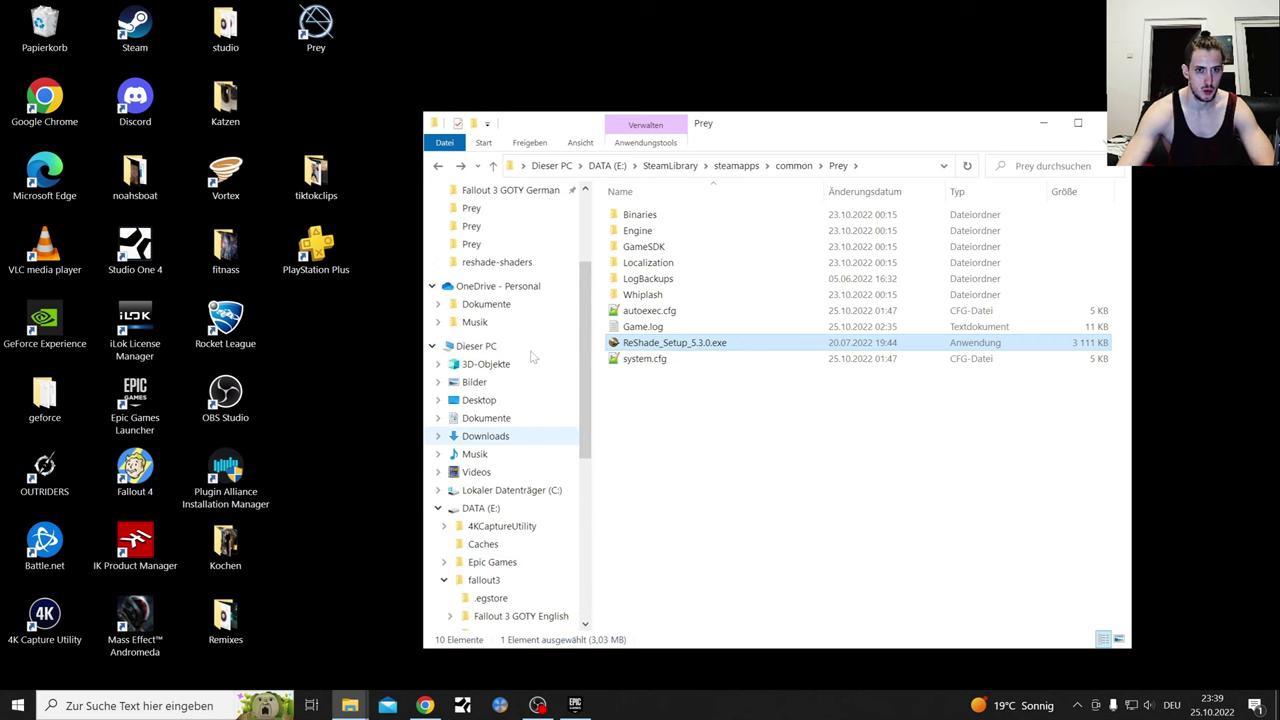
pyautogui.scroll(2, 533, 357)
pyautogui.click(508, 265)
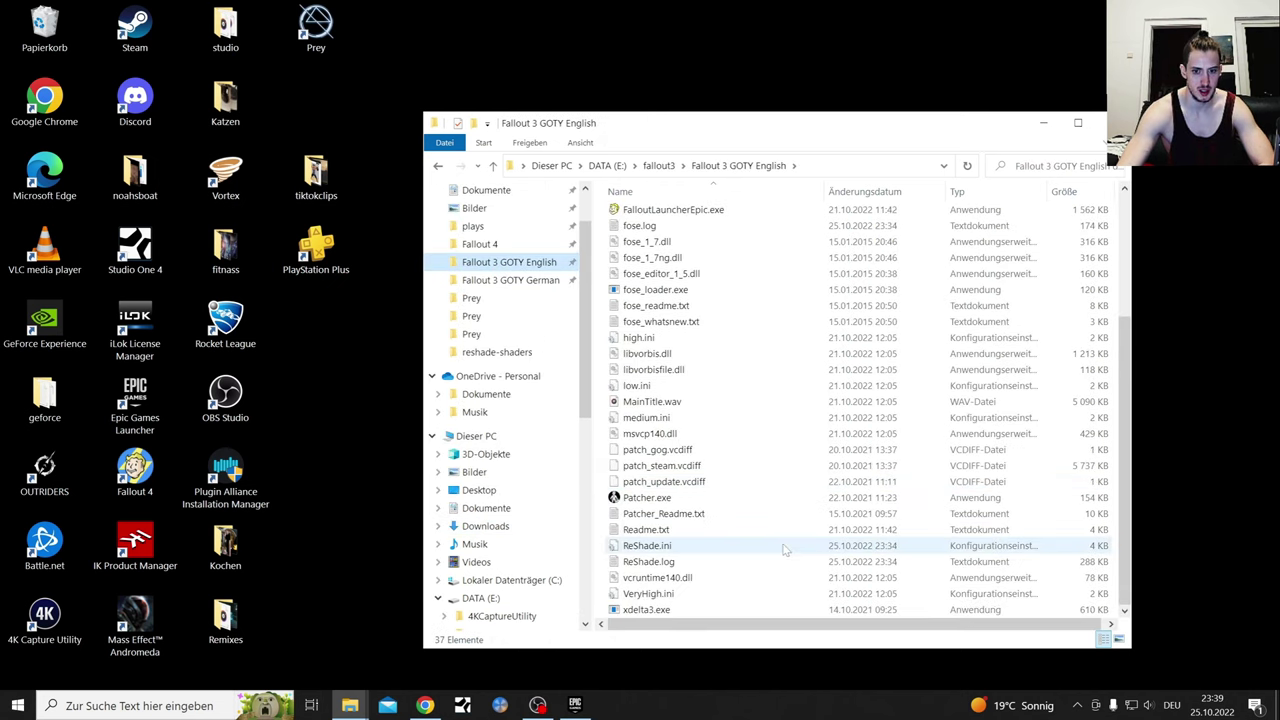
pyautogui.rightClick(605, 578)
pyautogui.click(690, 451)
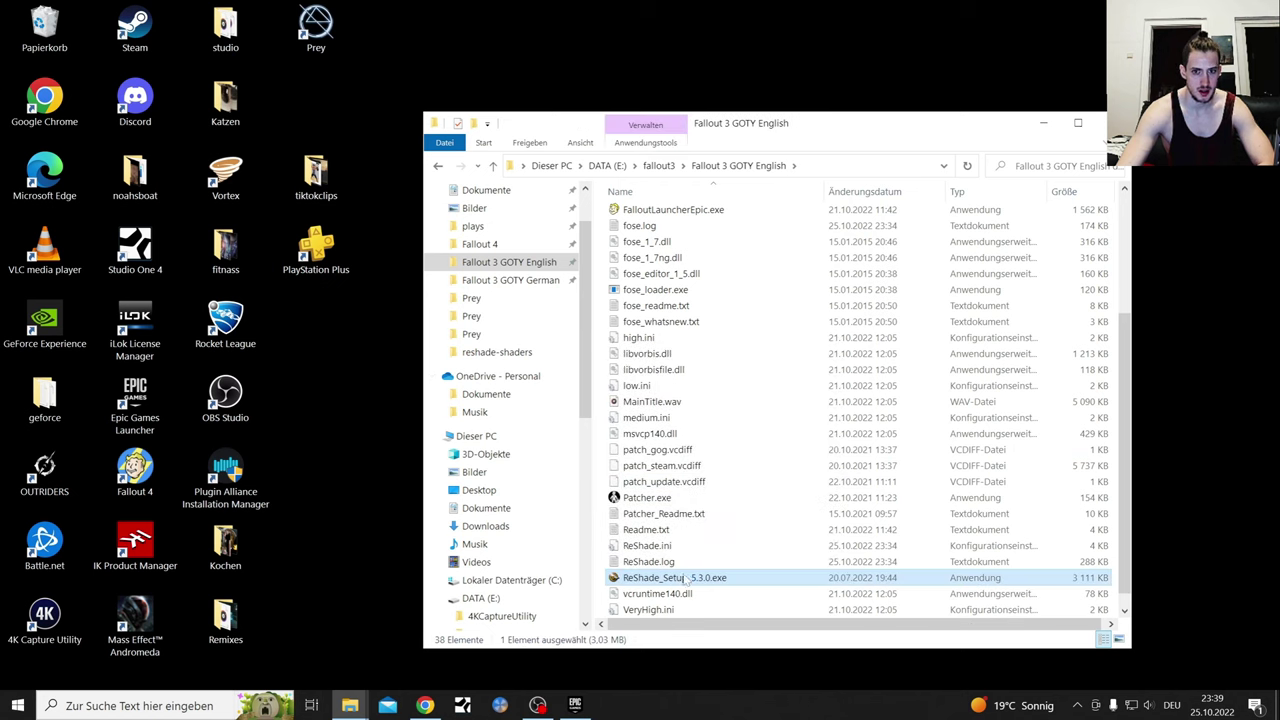
# Launch the copied setup, close its game picker, then launch ReShade Setup from Prey.
pyautogui.doubleClick(685, 578)
pyautogui.click(785, 118)
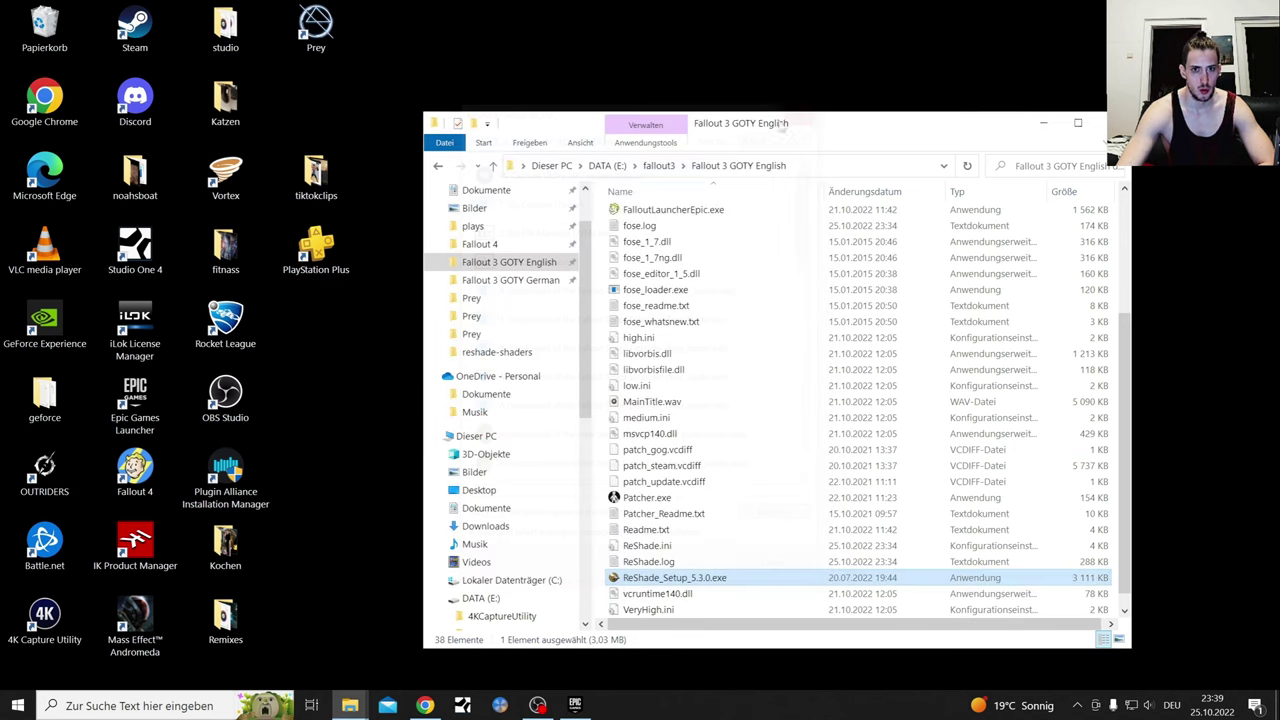
pyautogui.click(487, 317)
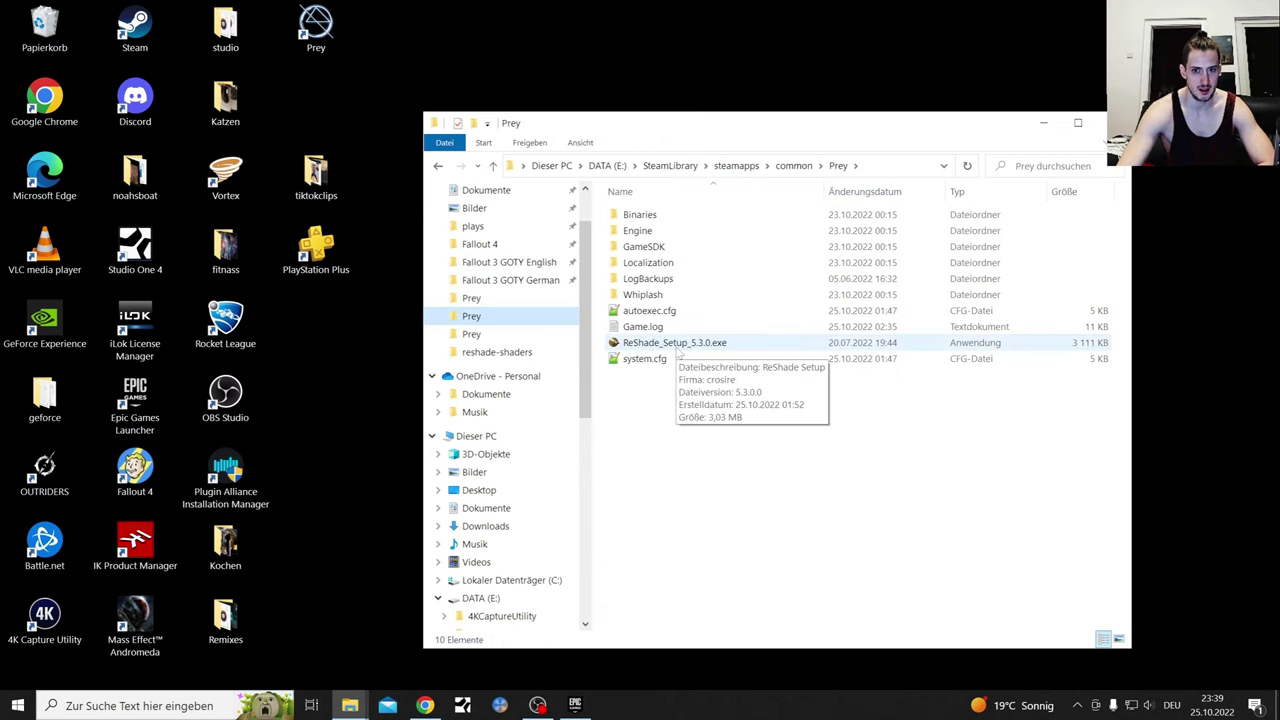
pyautogui.doubleClick(675, 345)
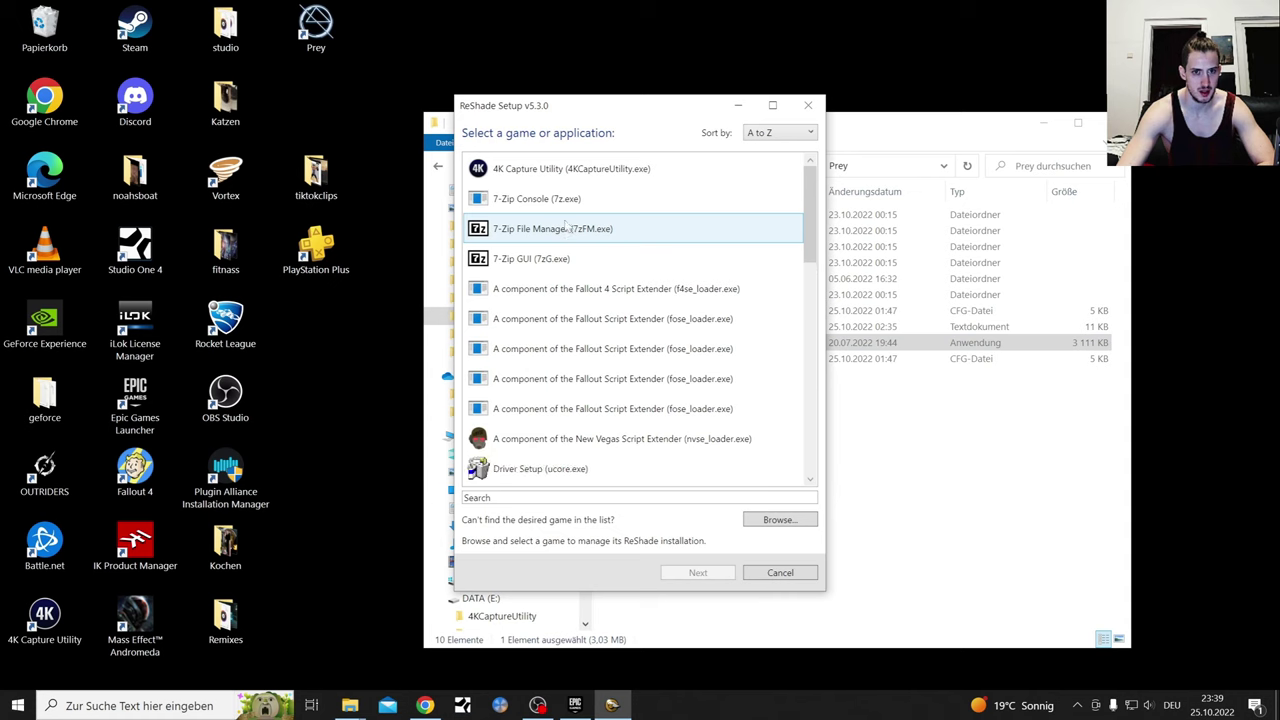
# Close the ReShade Setup game picker.
pyautogui.scroll(-3, 600, 330)
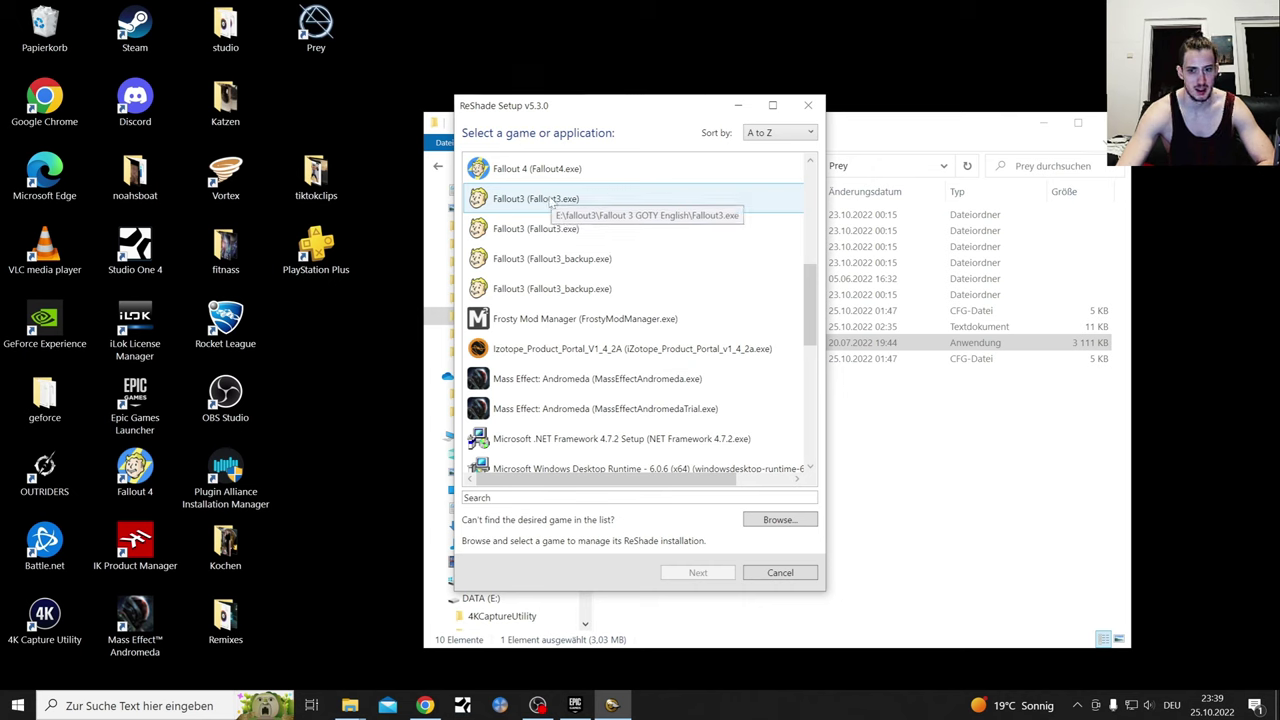
pyautogui.scroll(-10, 745, 395)
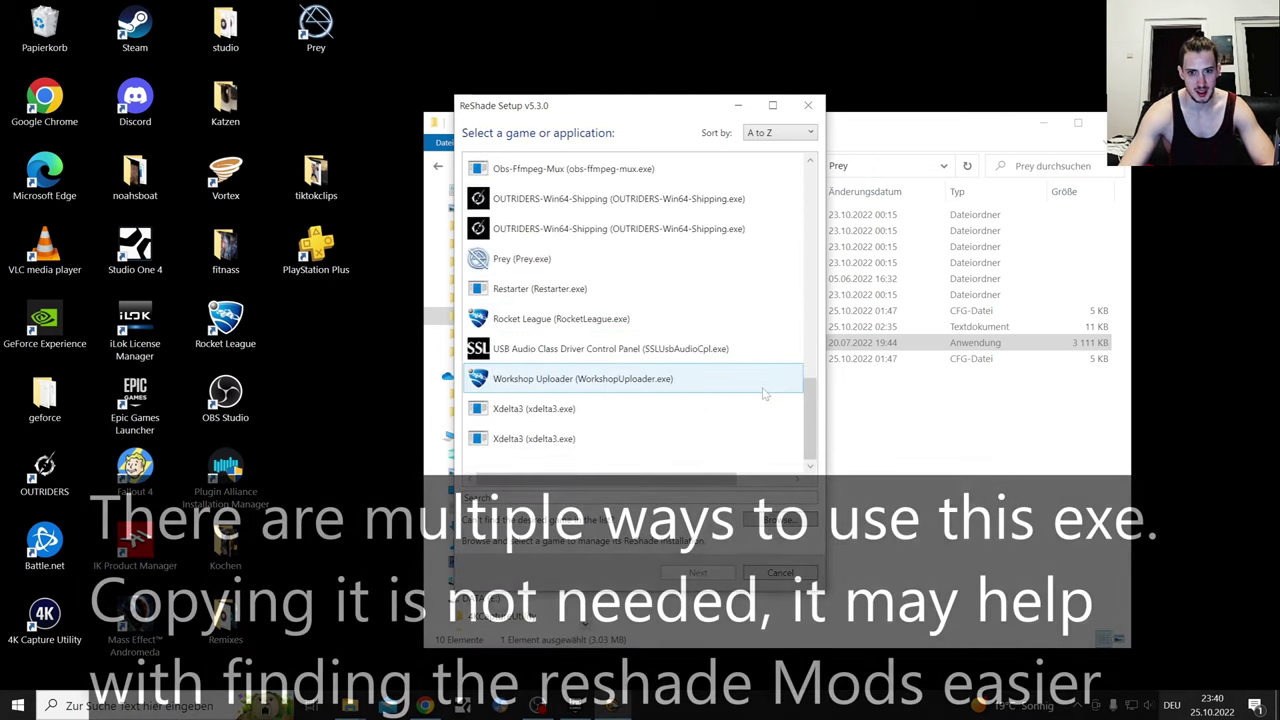
pyautogui.scroll(10, 745, 410)
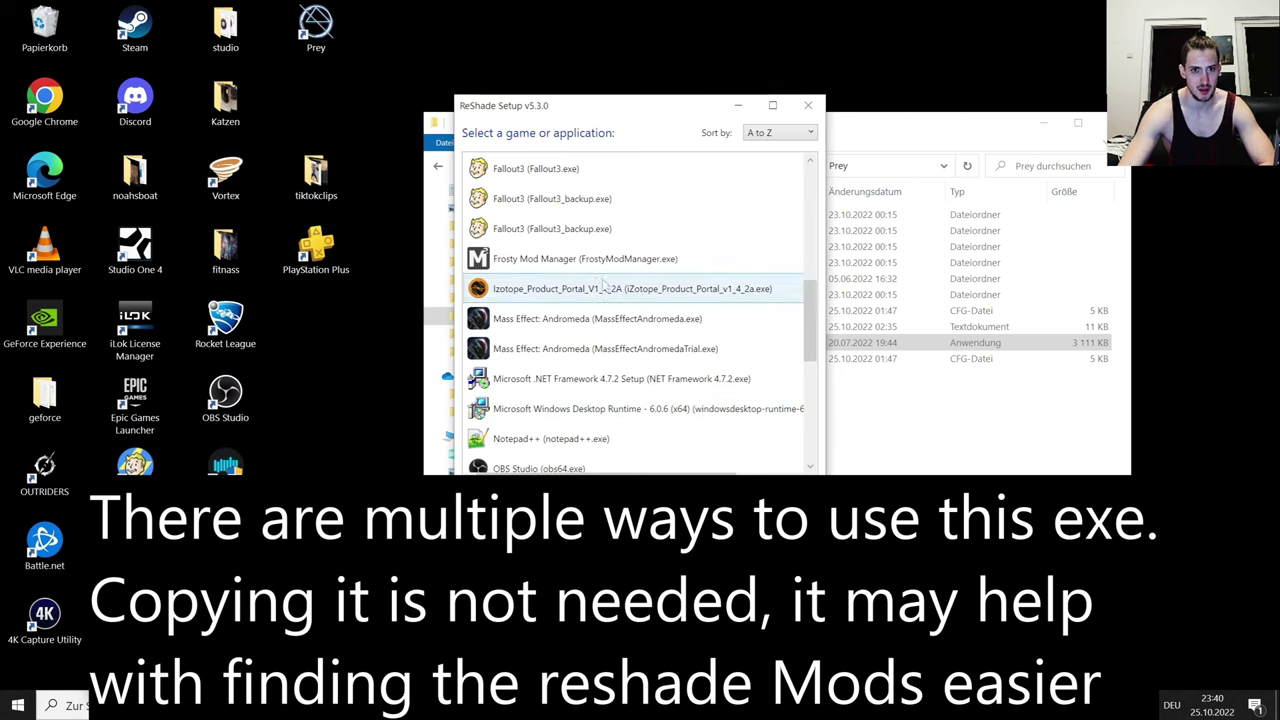
pyautogui.click(808, 105)
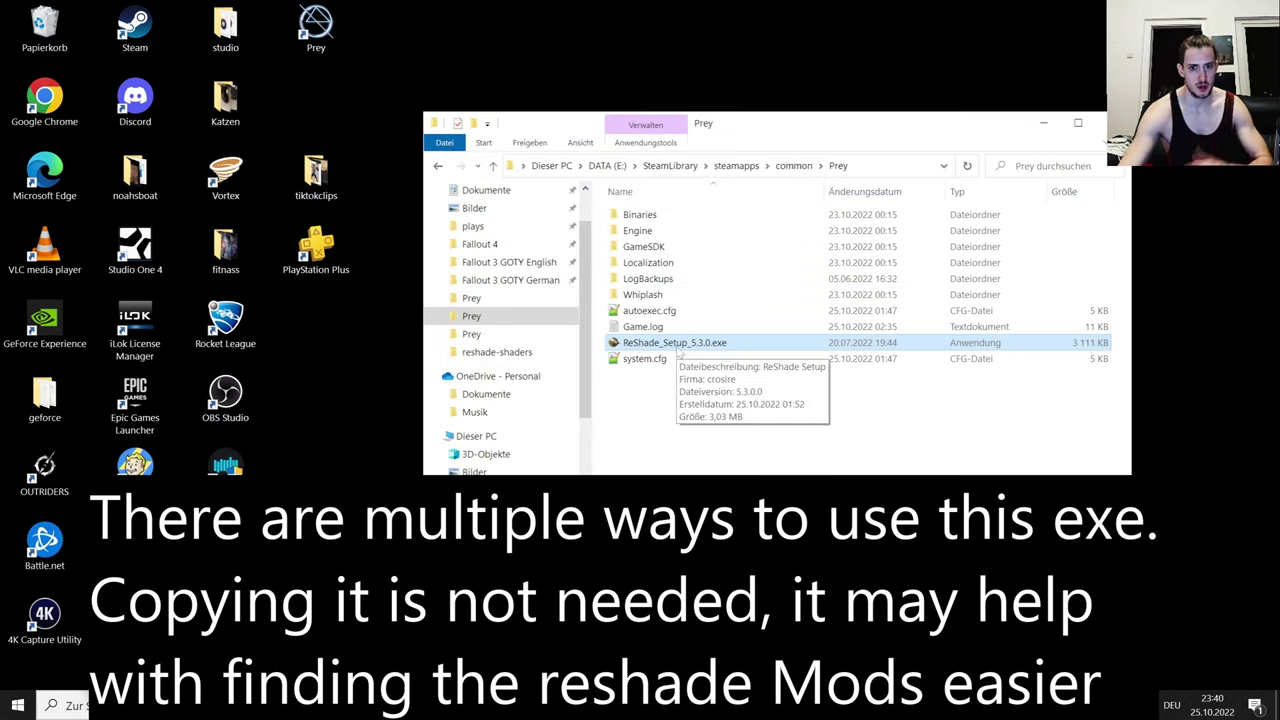
# Open the Fallout 3 GOTY English folder and check a file's context menu without choosing anything.
pyautogui.click(509, 262)
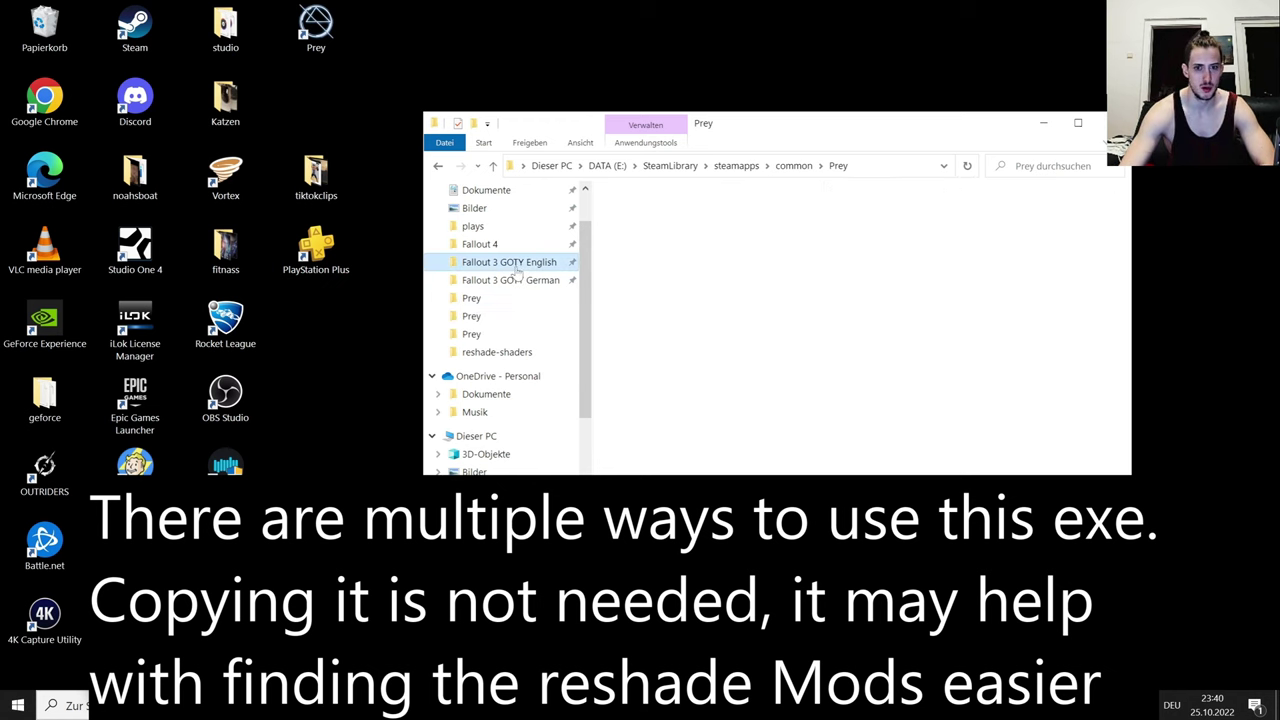
pyautogui.scroll(-4, 777, 408)
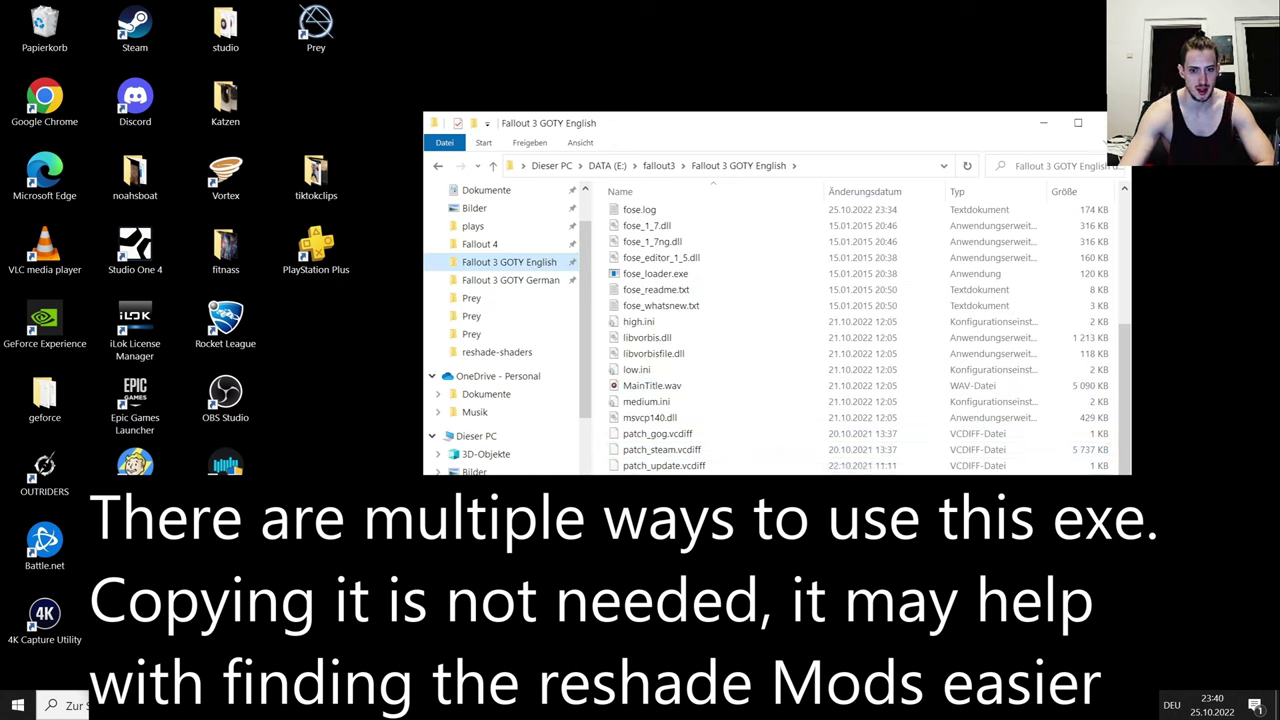
pyautogui.rightClick(686, 222)
pyautogui.press('Escape')
pyautogui.scroll(1, 777, 408)
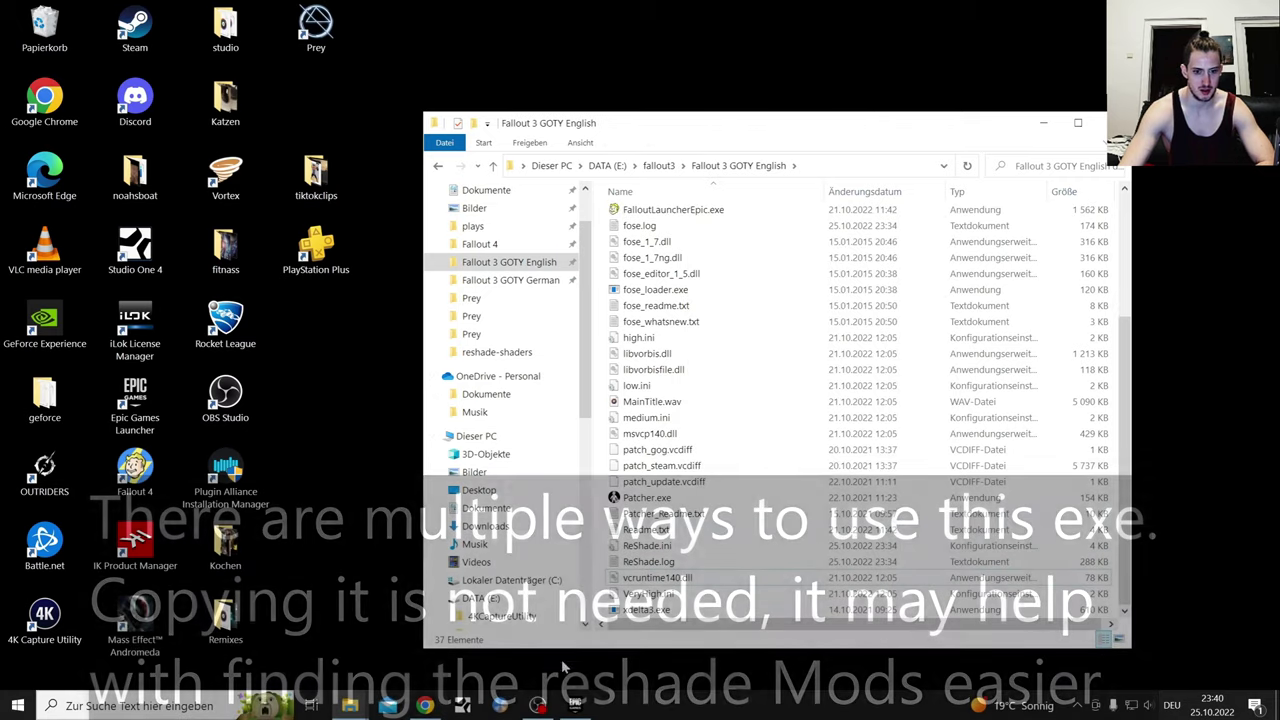
pyautogui.click(425, 705)
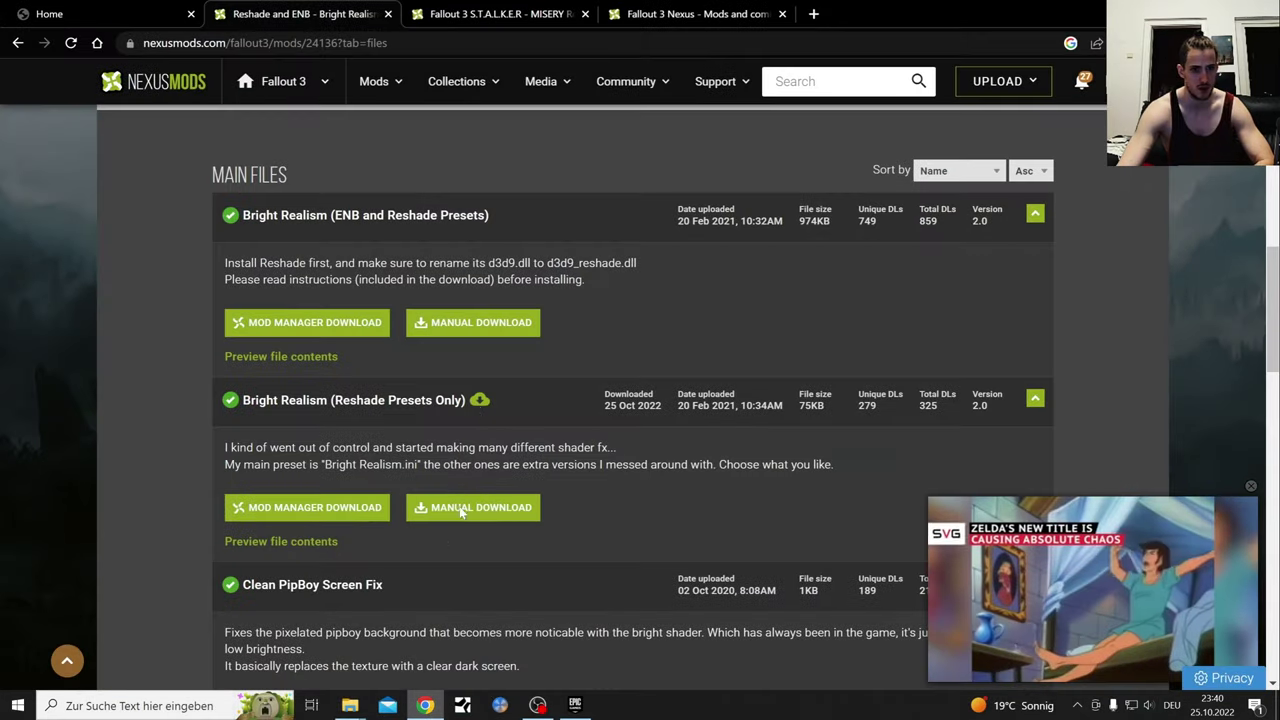
pyautogui.scroll(3, 277, 316)
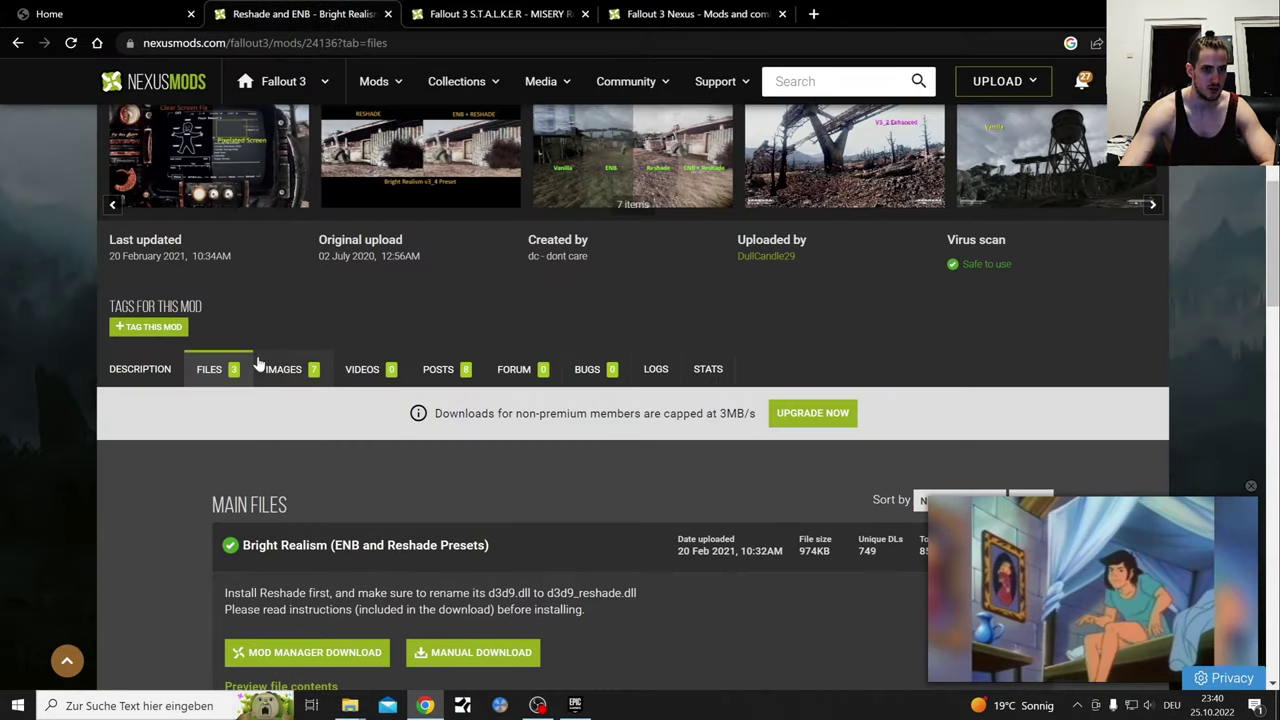
pyautogui.scroll(2, 257, 363)
pyautogui.click(140, 534)
pyautogui.scroll(-6, 263, 409)
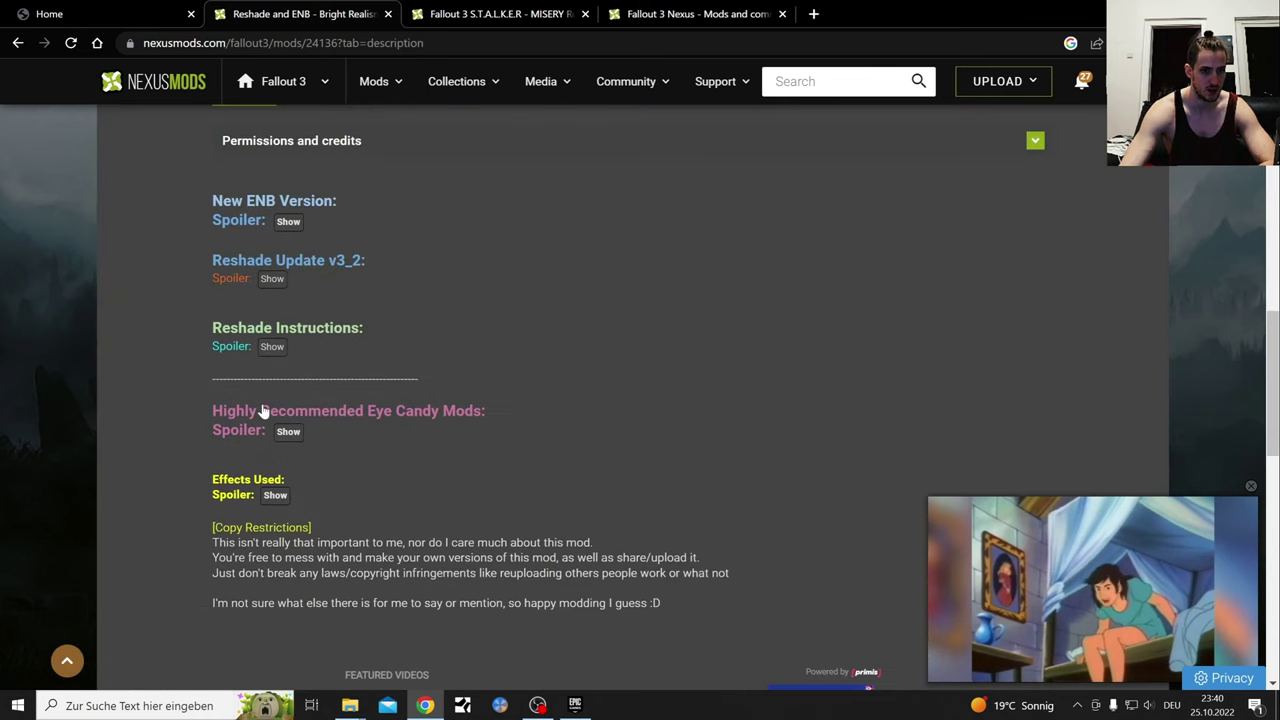
pyautogui.click(276, 347)
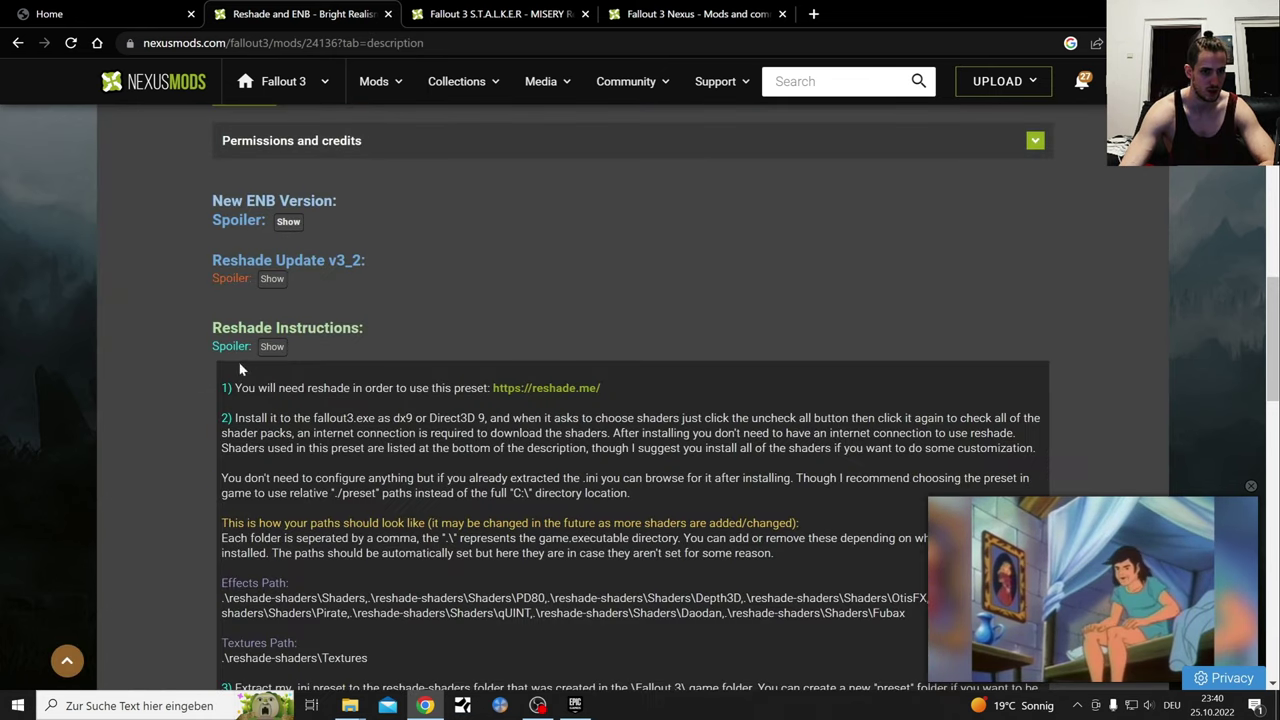
pyautogui.scroll(-2, 240, 366)
pyautogui.scroll(-2, 600, 300)
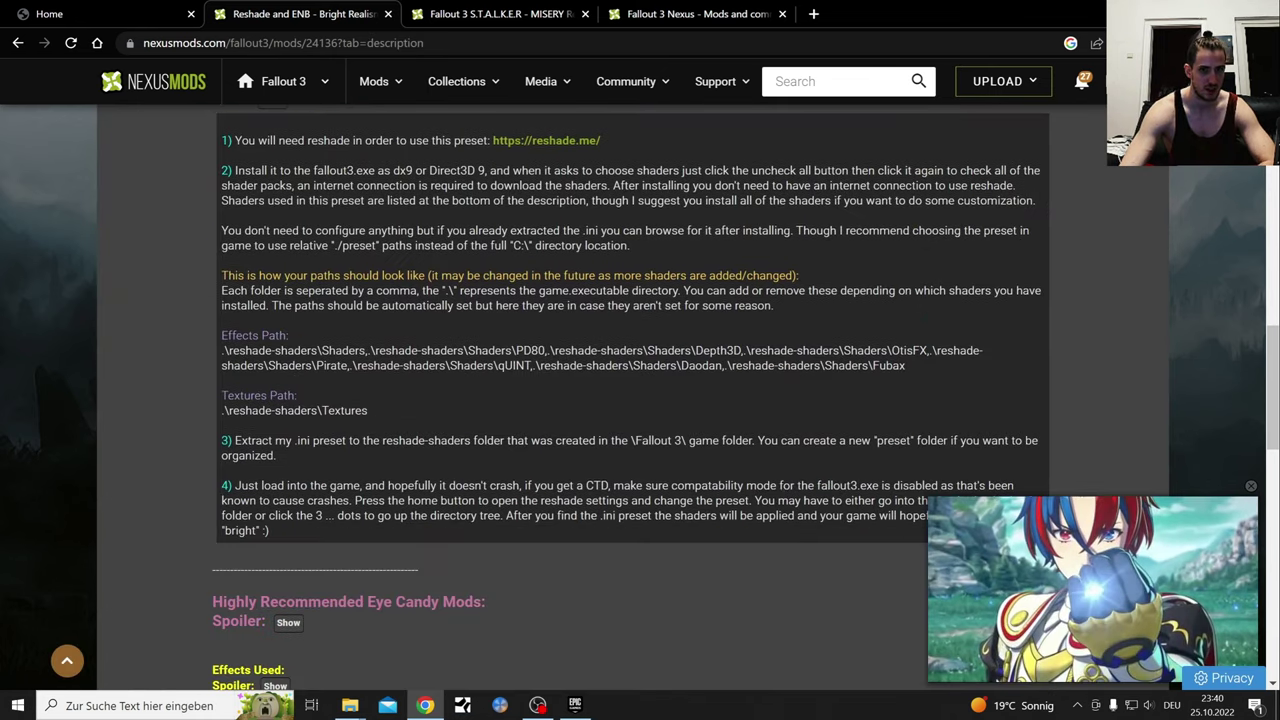
pyautogui.click(546, 141)
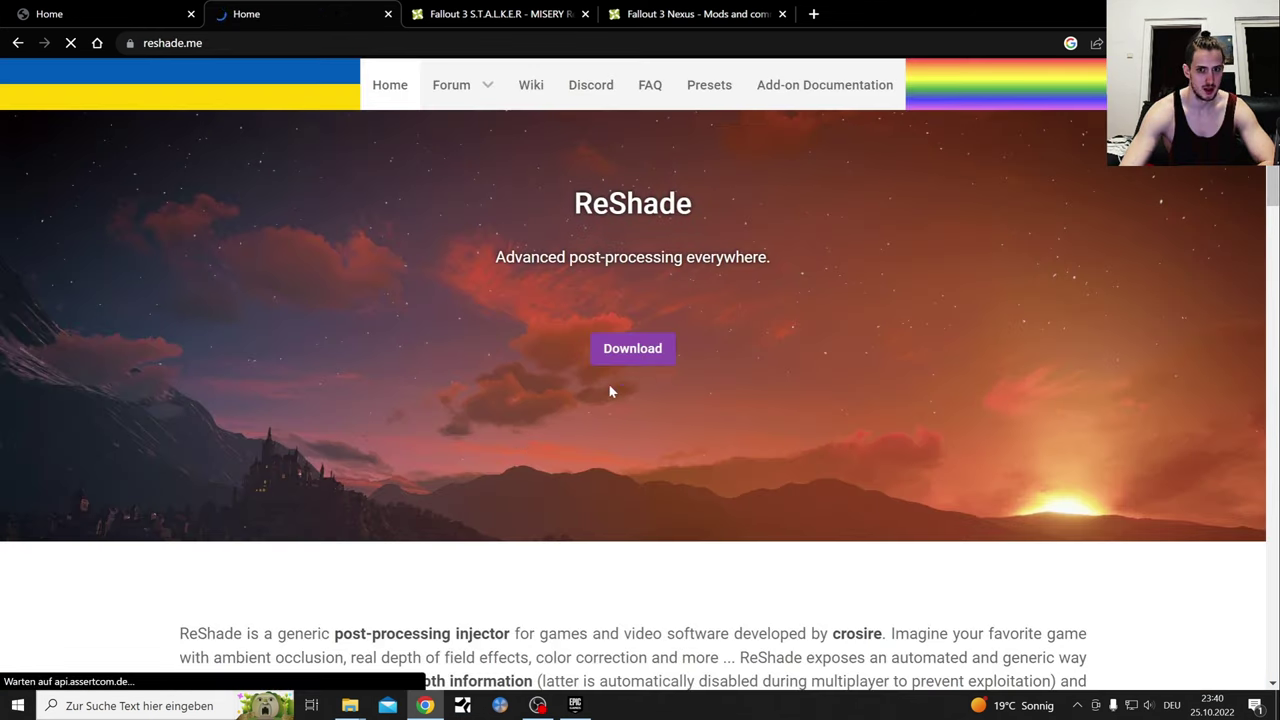
# Start downloading the ReShade 5.4.2 installer from reshade.me's download section.
pyautogui.click(636, 350)
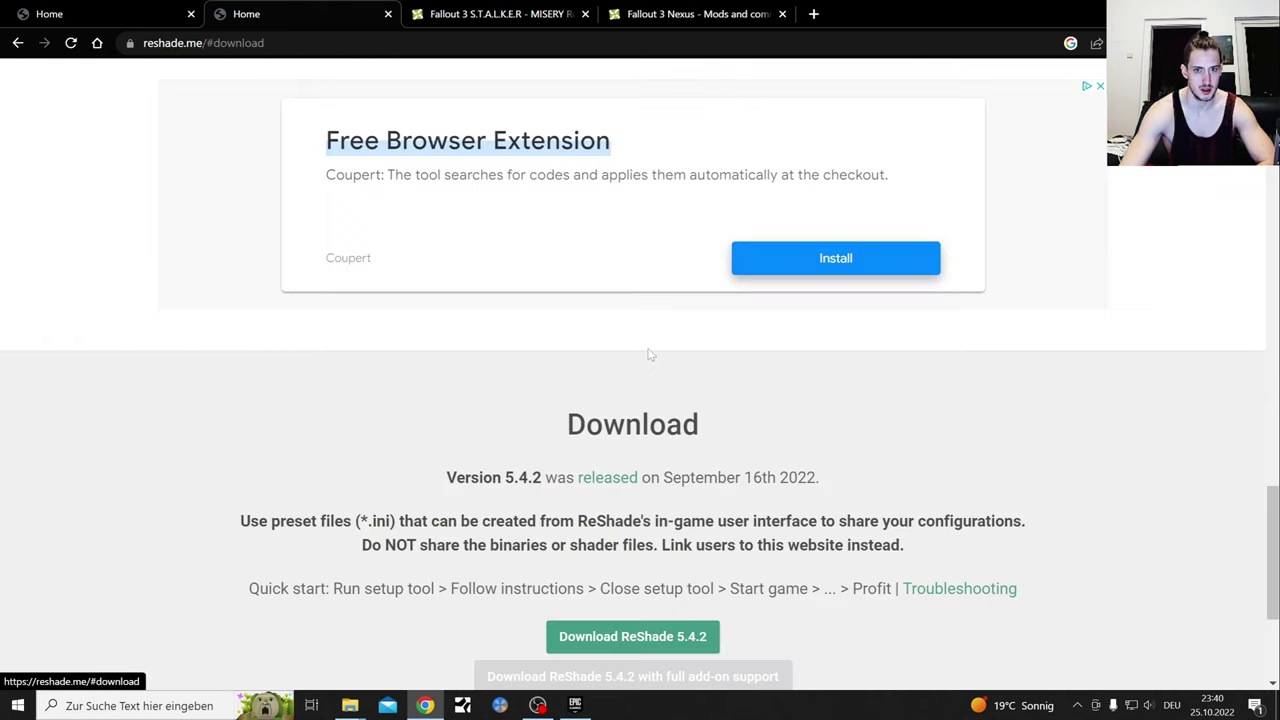
pyautogui.scroll(-3, 658, 350)
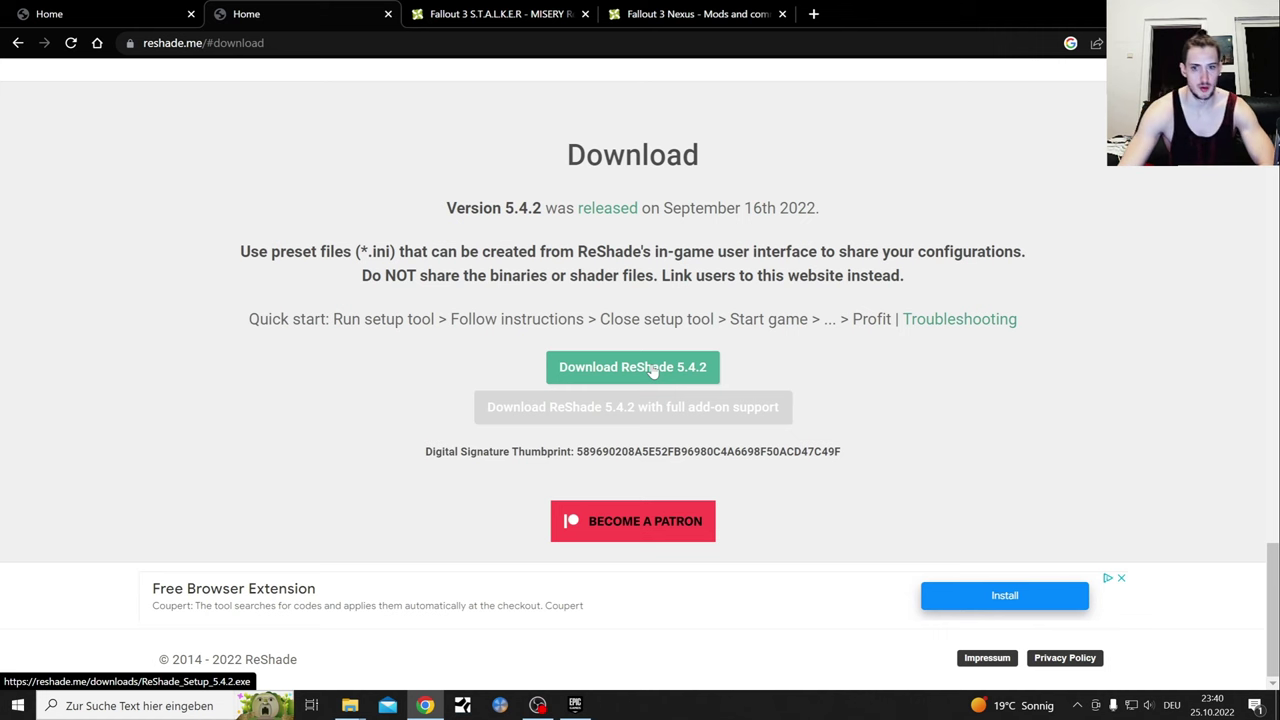
pyautogui.click(652, 368)
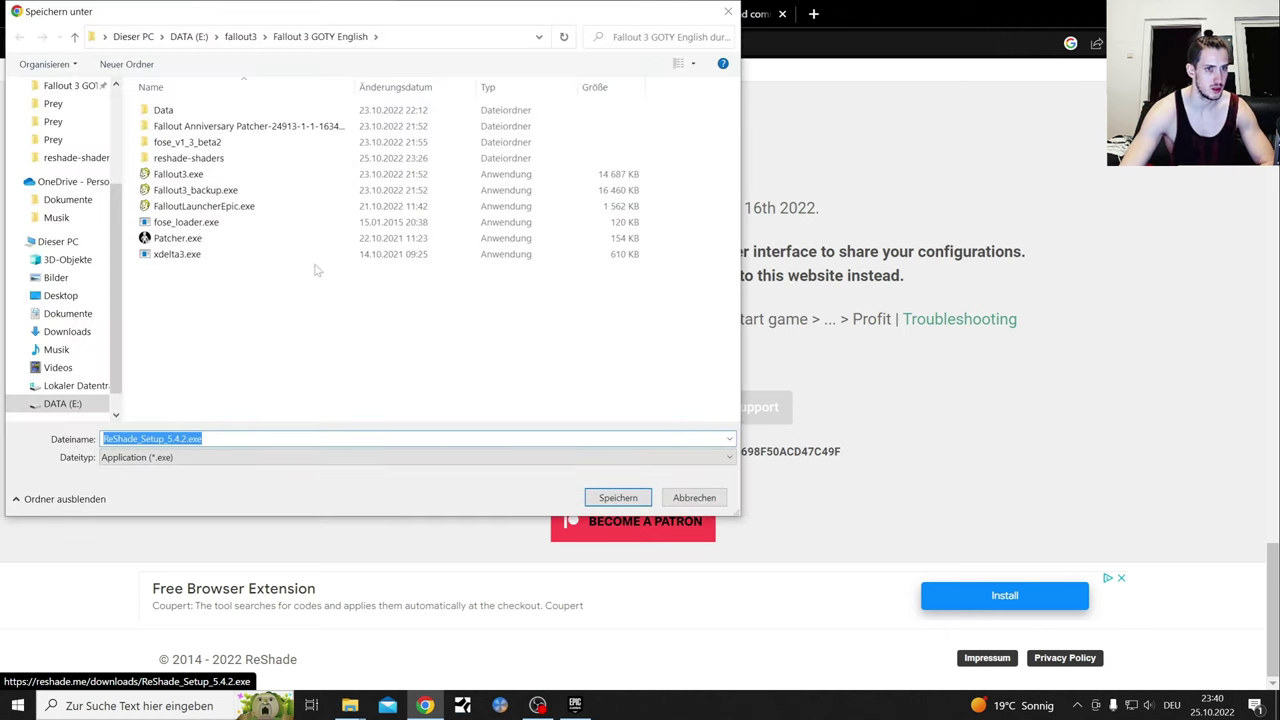
# Save ReShade_Setup_5.4.2.exe into the Fallout 3 GOTY English folder.
pyautogui.click(53, 121)
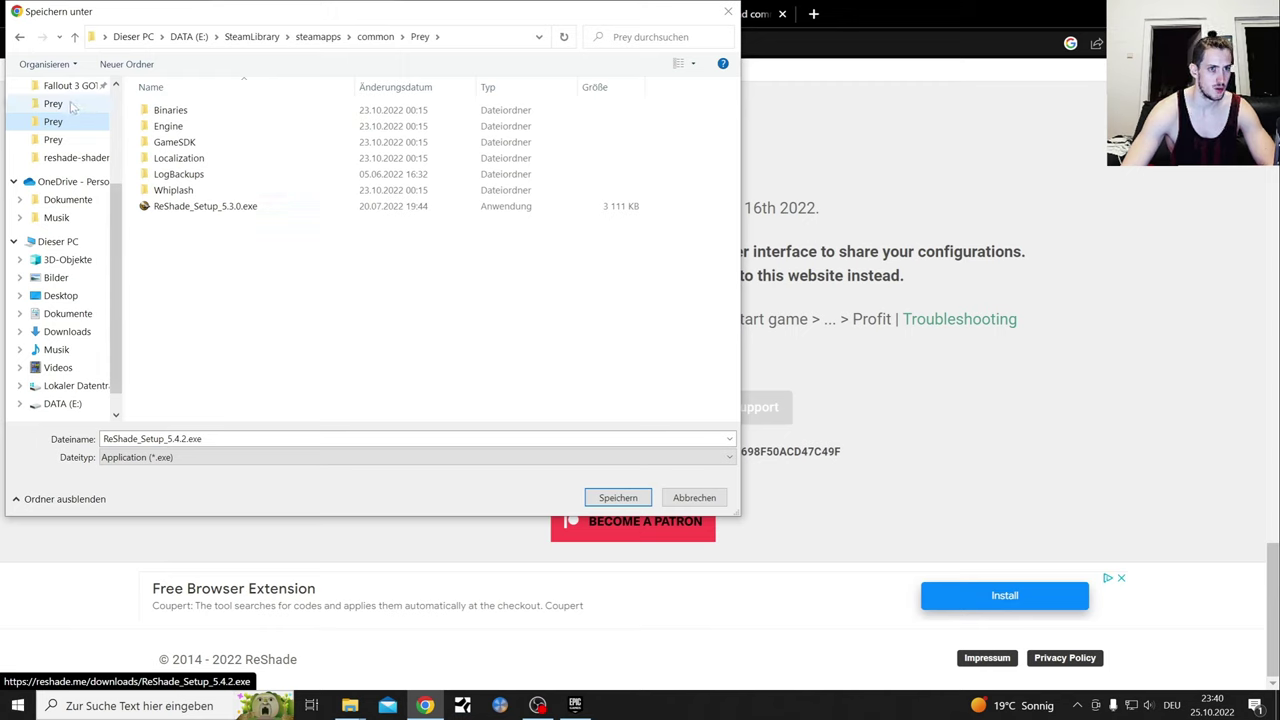
pyautogui.scroll(1, 70, 103)
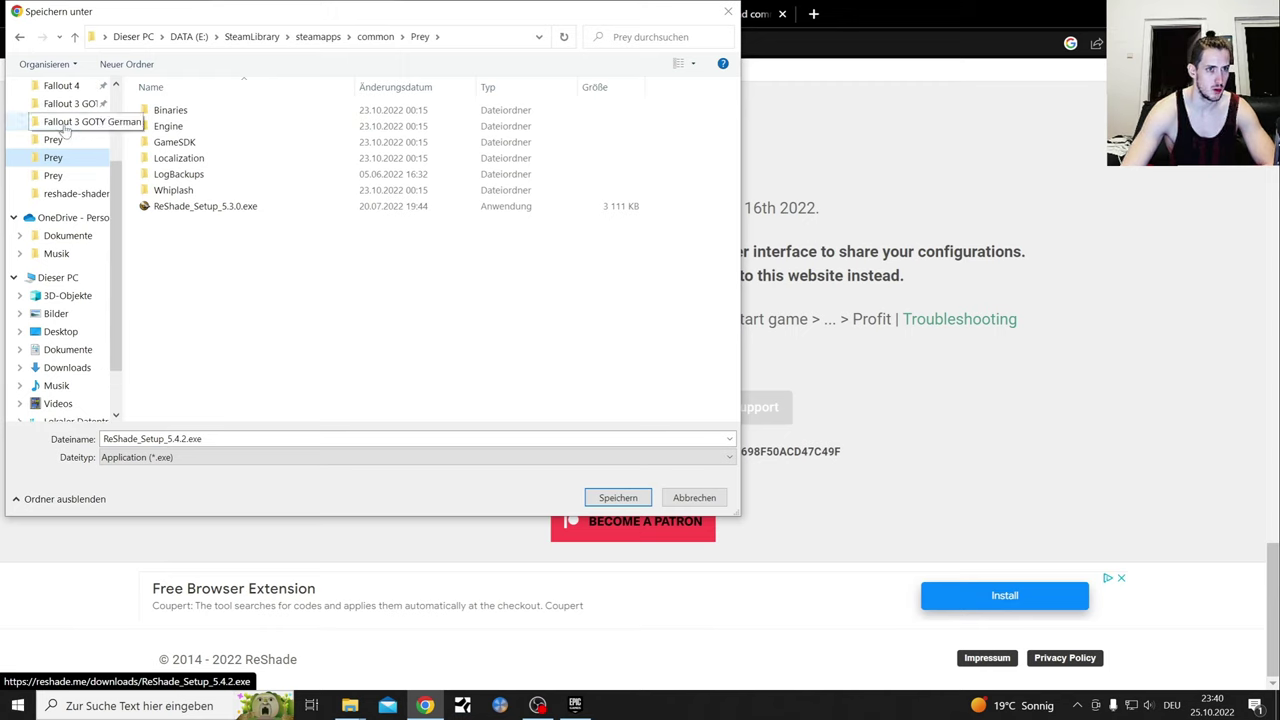
pyautogui.click(66, 103)
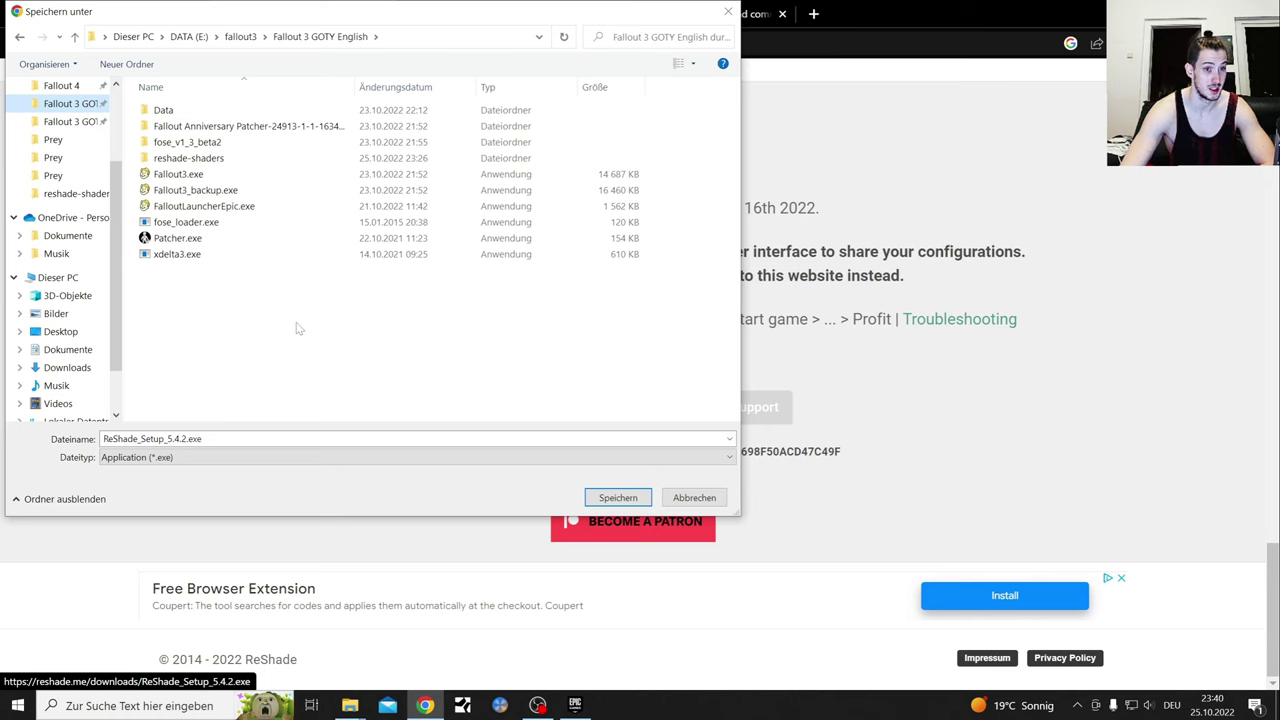
pyautogui.click(619, 500)
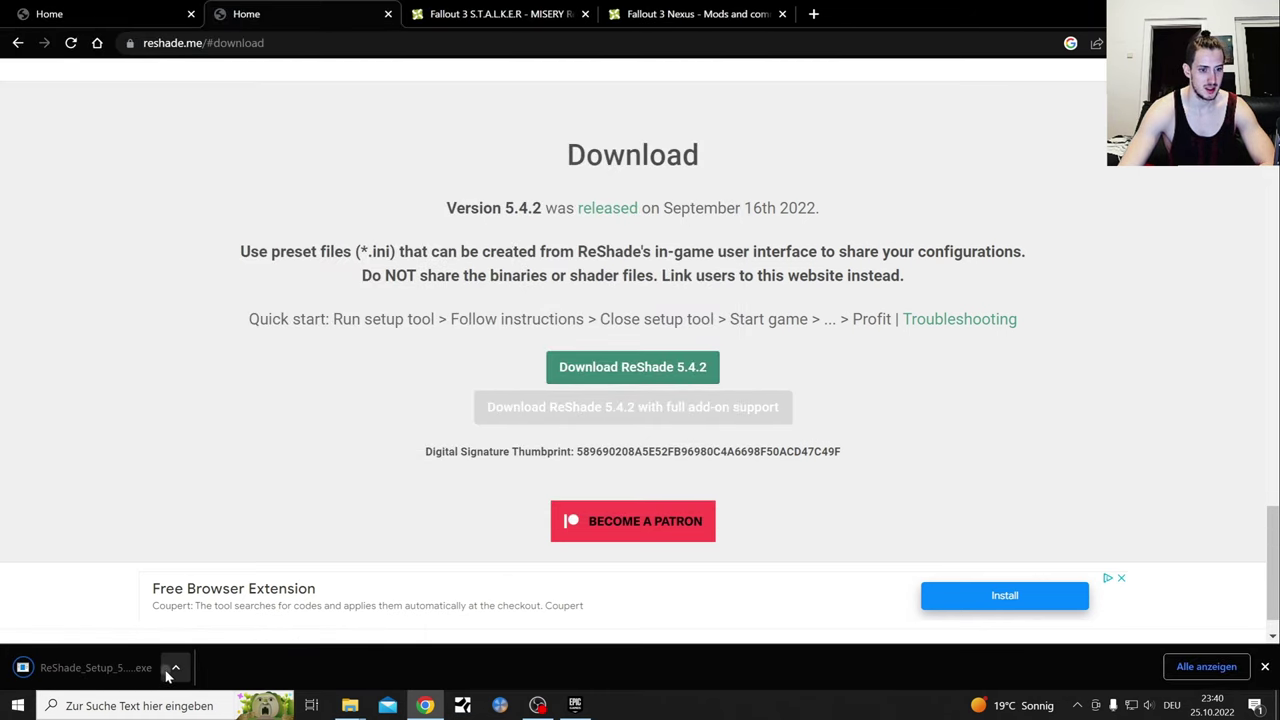
# Show the downloaded installer in File Explorer, where the folder lists 38 items.
pyautogui.click(170, 670)
pyautogui.click(229, 610)
pyautogui.scroll(-1, 530, 592)
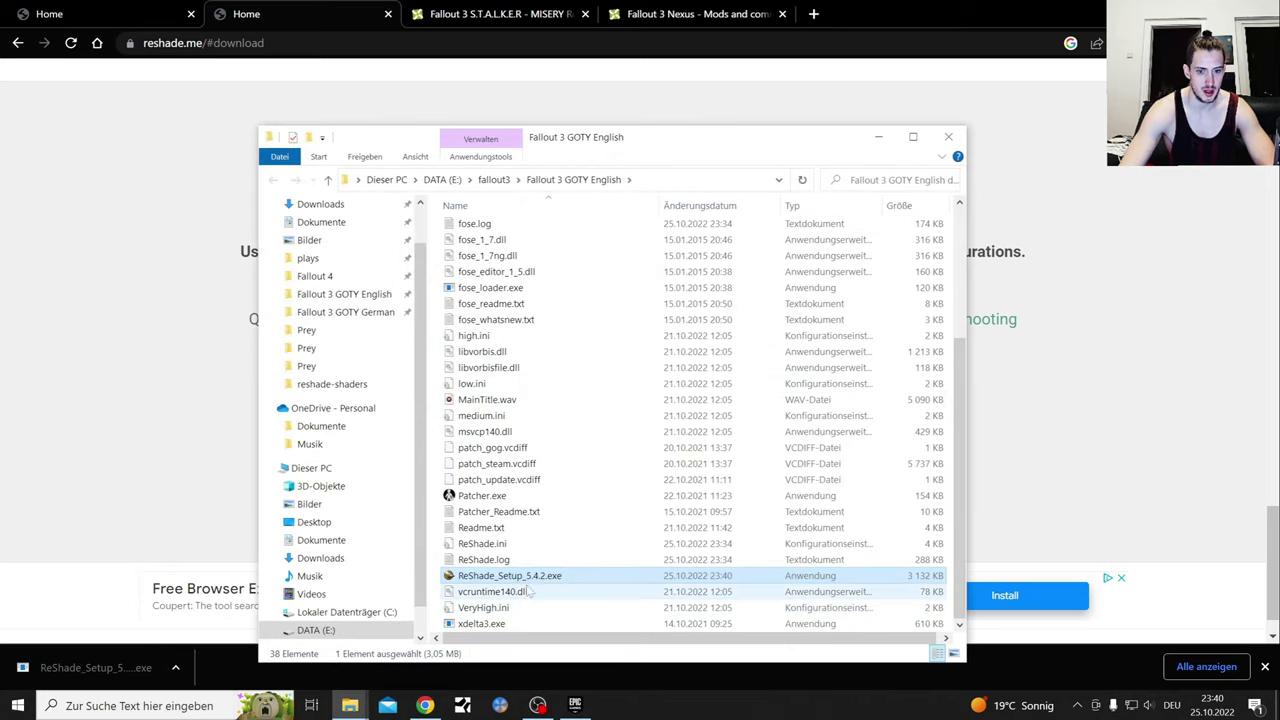
# Run ReShade_Setup_5.4.2.exe, select Fallout3.exe, and keep DirectX 9 as the rendering API.
pyautogui.doubleClick(516, 578)
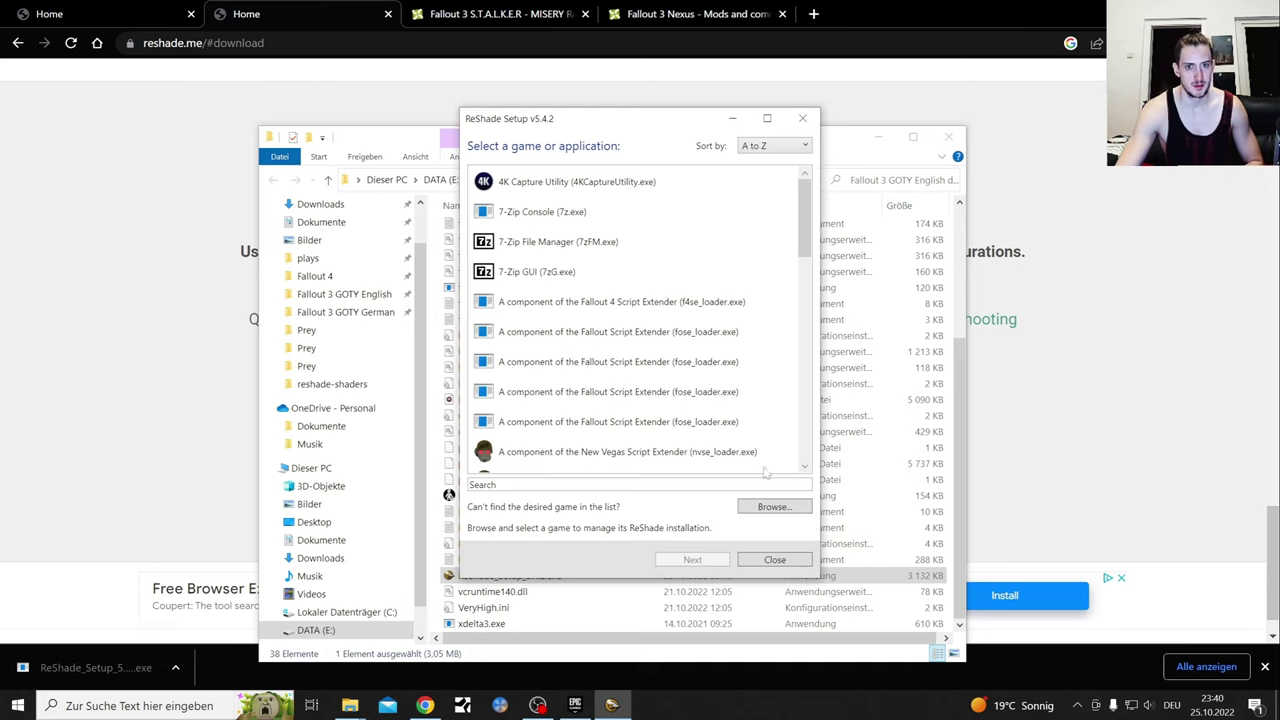
pyautogui.moveTo(804, 238); pyautogui.dragTo(804, 300)
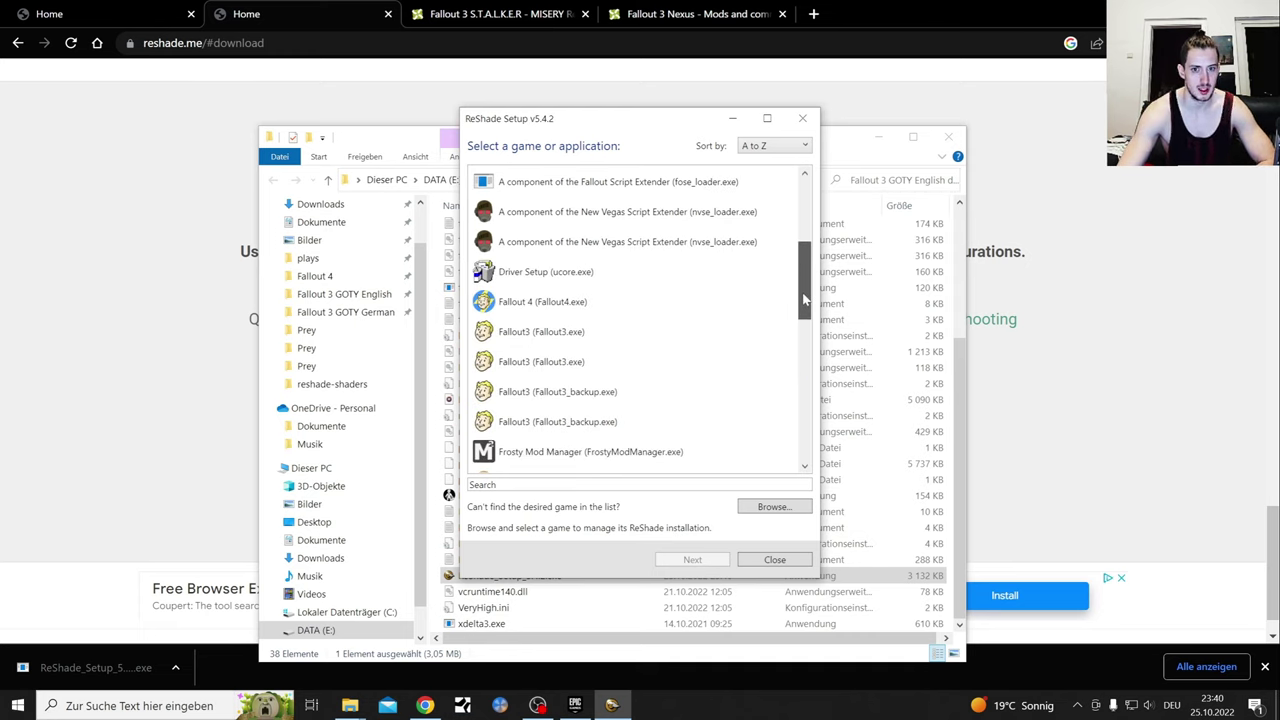
pyautogui.click(555, 335)
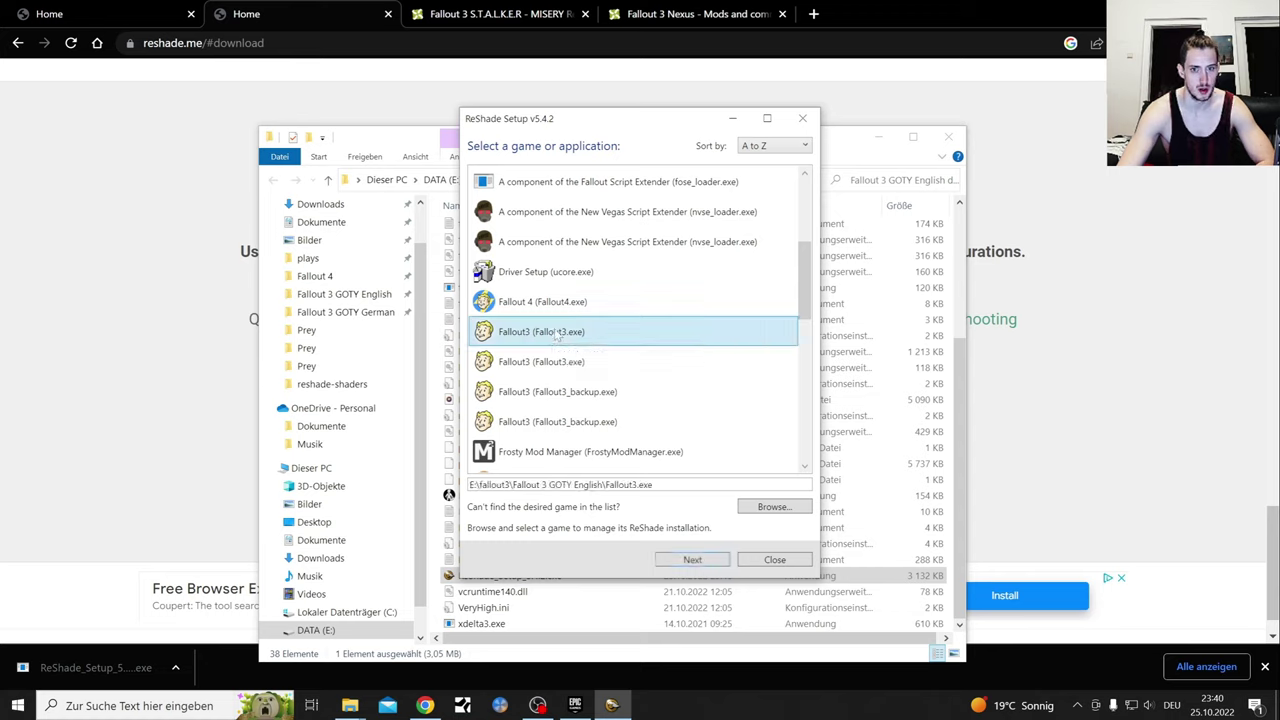
pyautogui.click(694, 561)
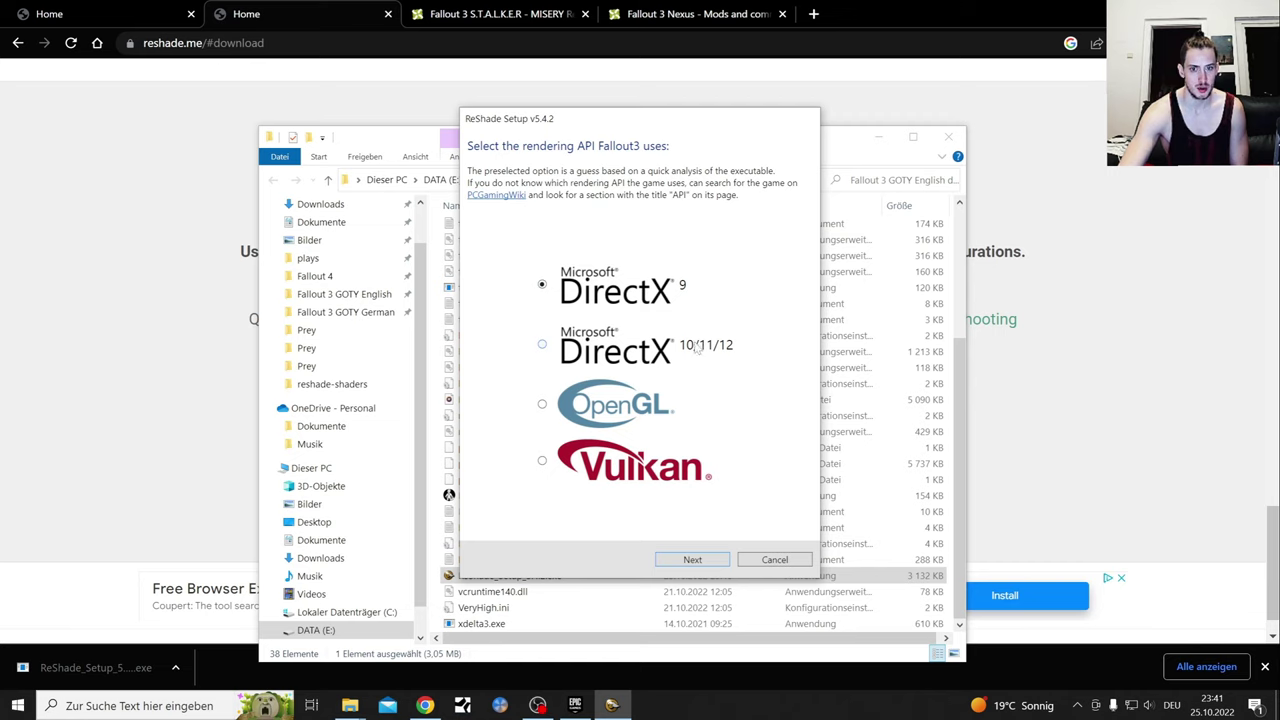
pyautogui.click(692, 560)
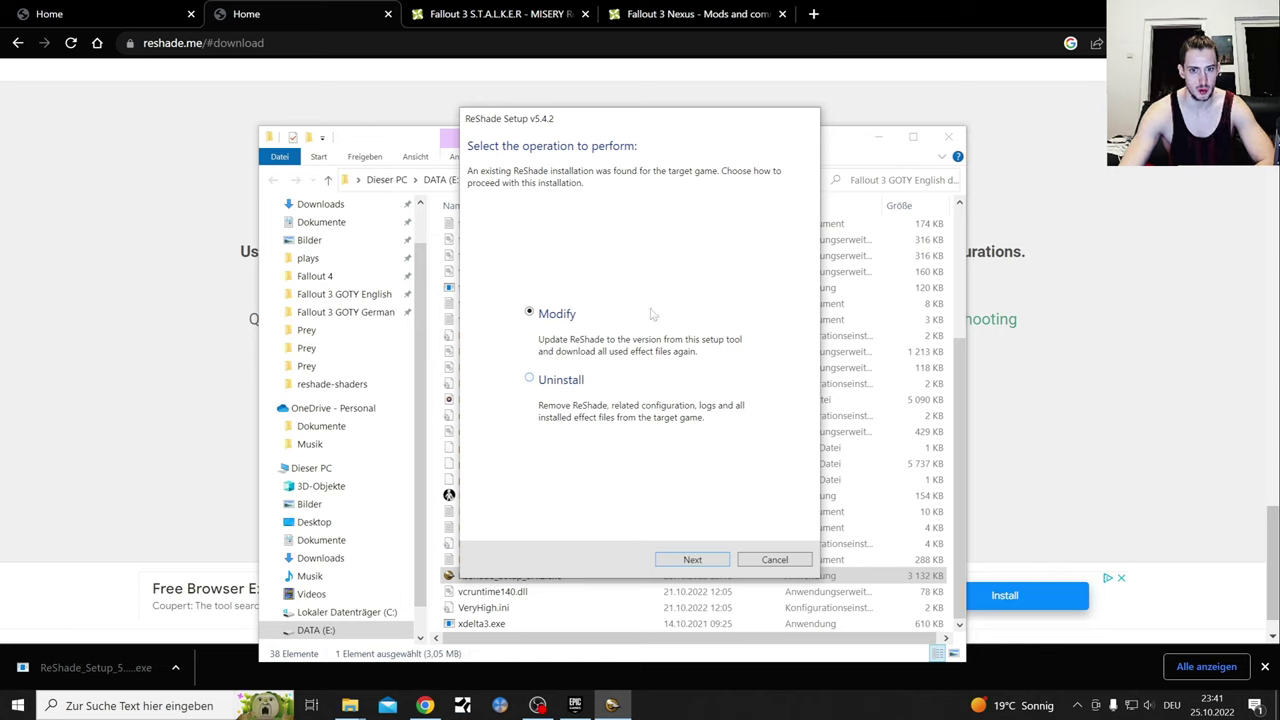
# Modify Fallout 3's ReShade install, skip the preset file, and install all checked effect packages.
pyautogui.click(705, 561)
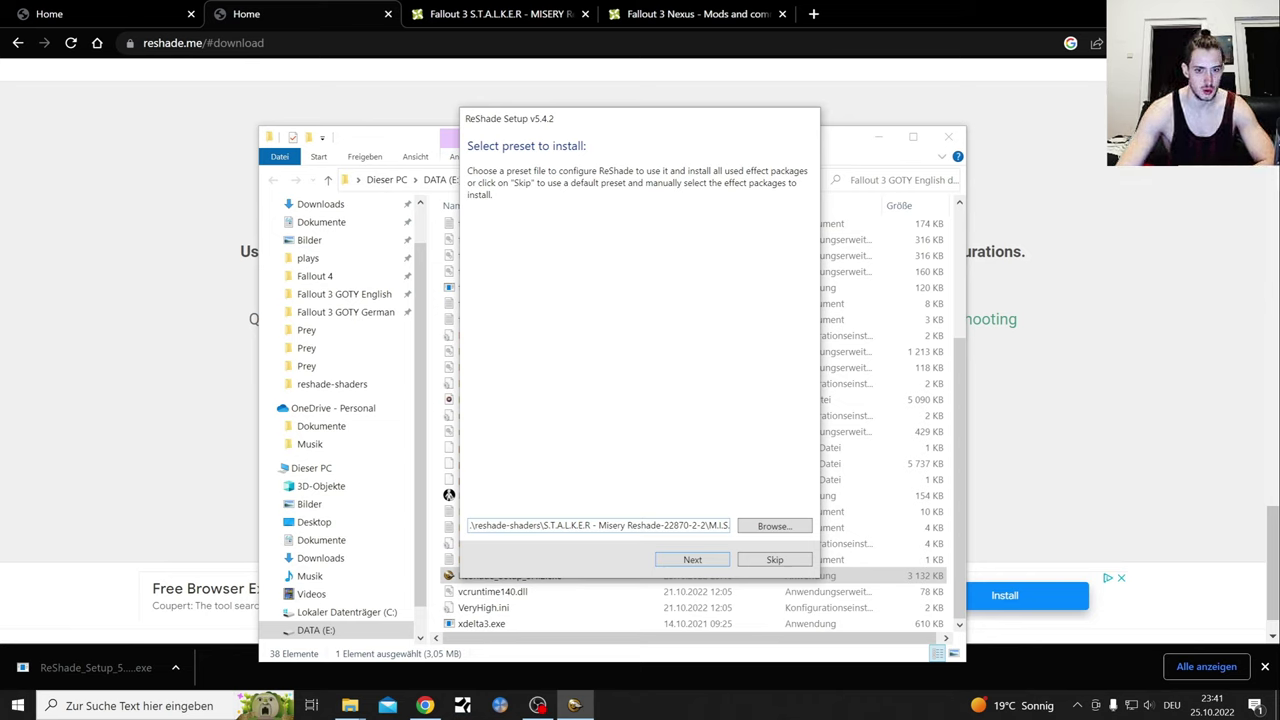
pyautogui.click(776, 560)
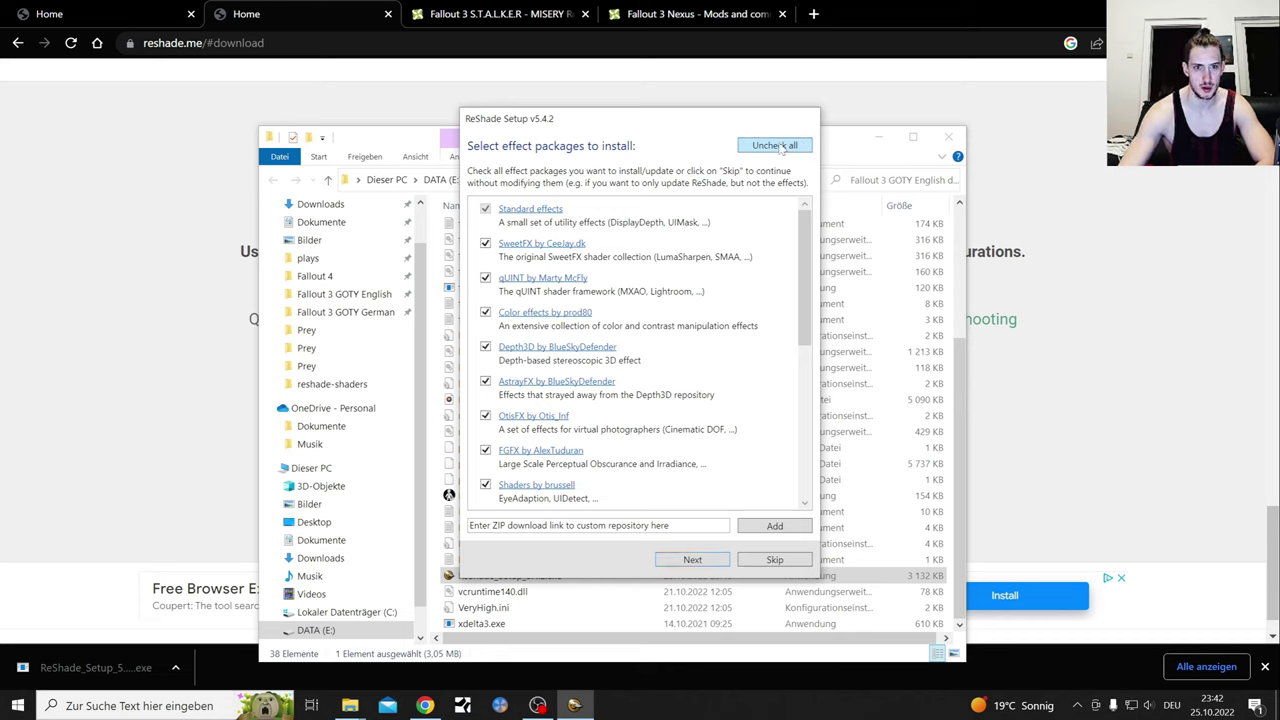
pyautogui.scroll(-5, 580, 330)
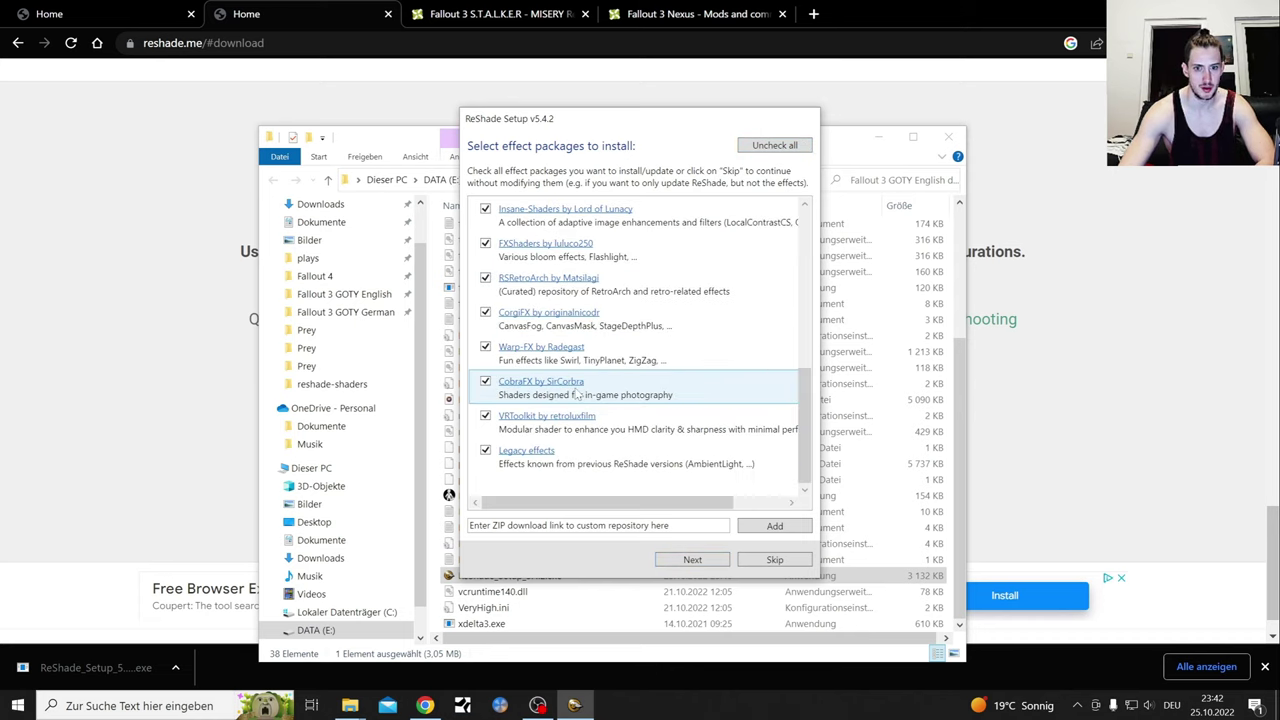
pyautogui.scroll(5, 700, 402)
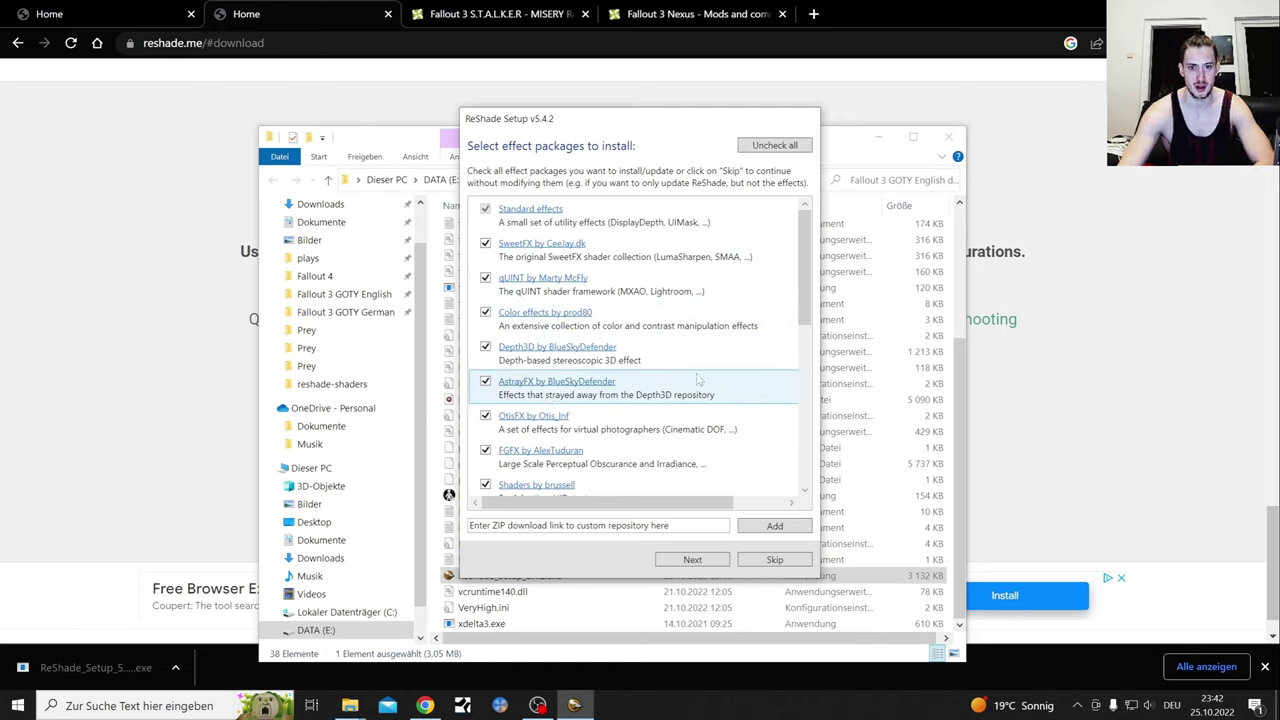
pyautogui.scroll(-5, 727, 403)
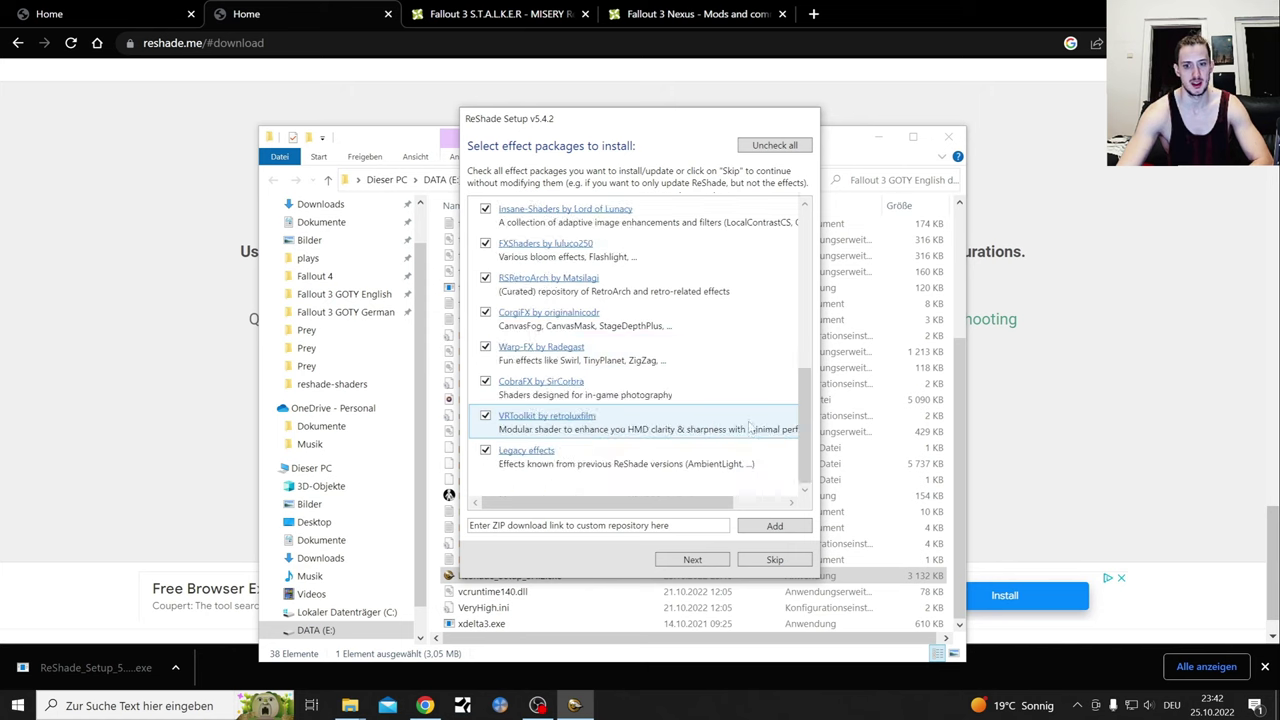
pyautogui.click(692, 560)
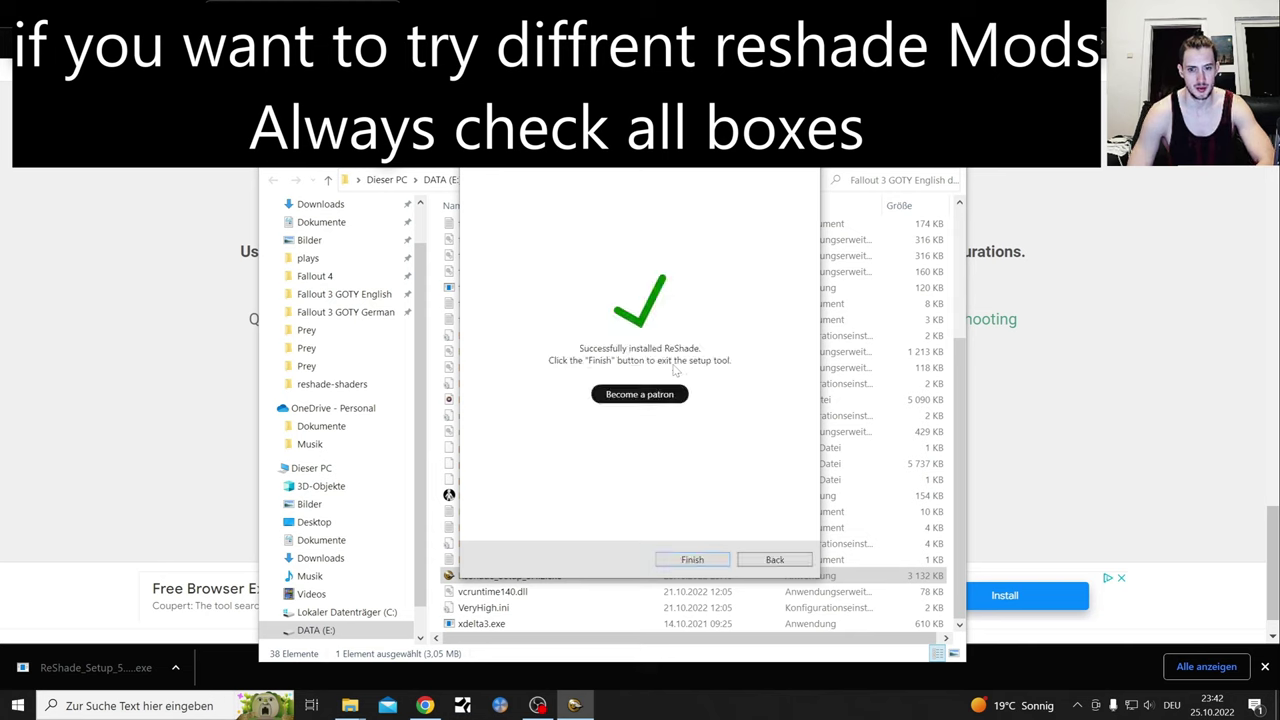
# Close the finished installer and return to the S.T.A.L.K.E.R. Misery files page on Nexus Mods.
pyautogui.click(692, 559)
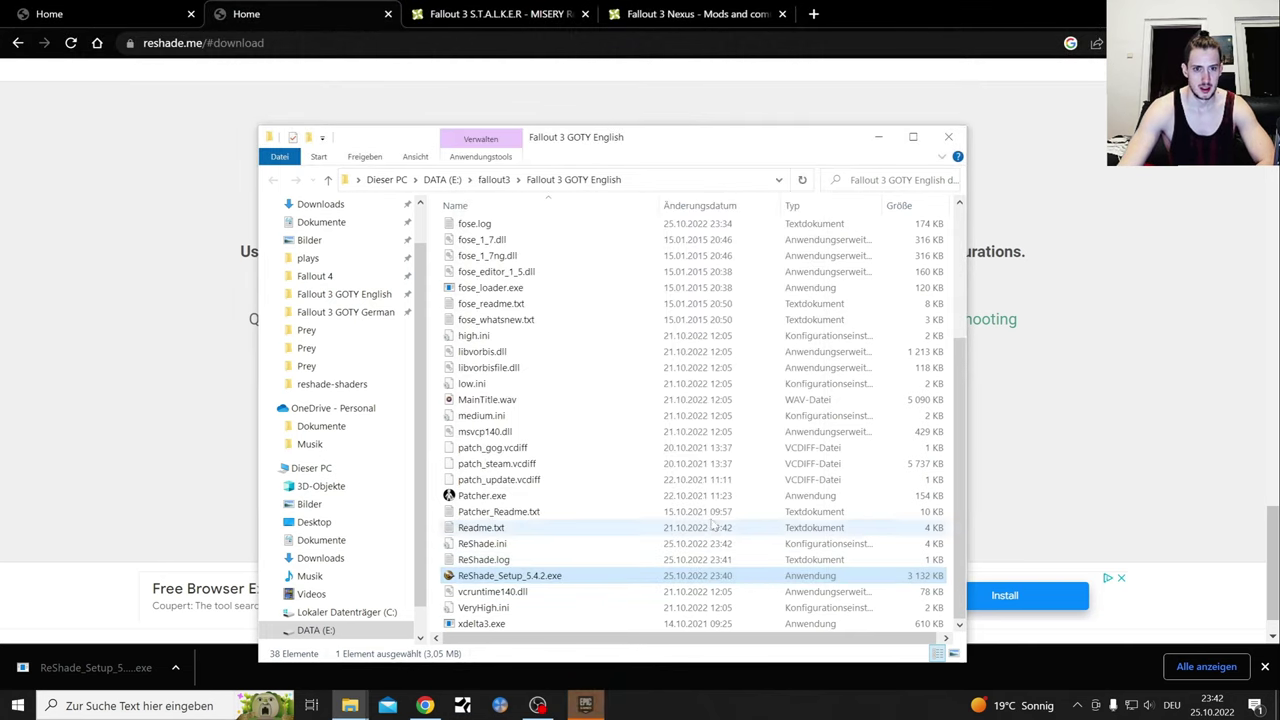
pyautogui.scroll(4, 563, 527)
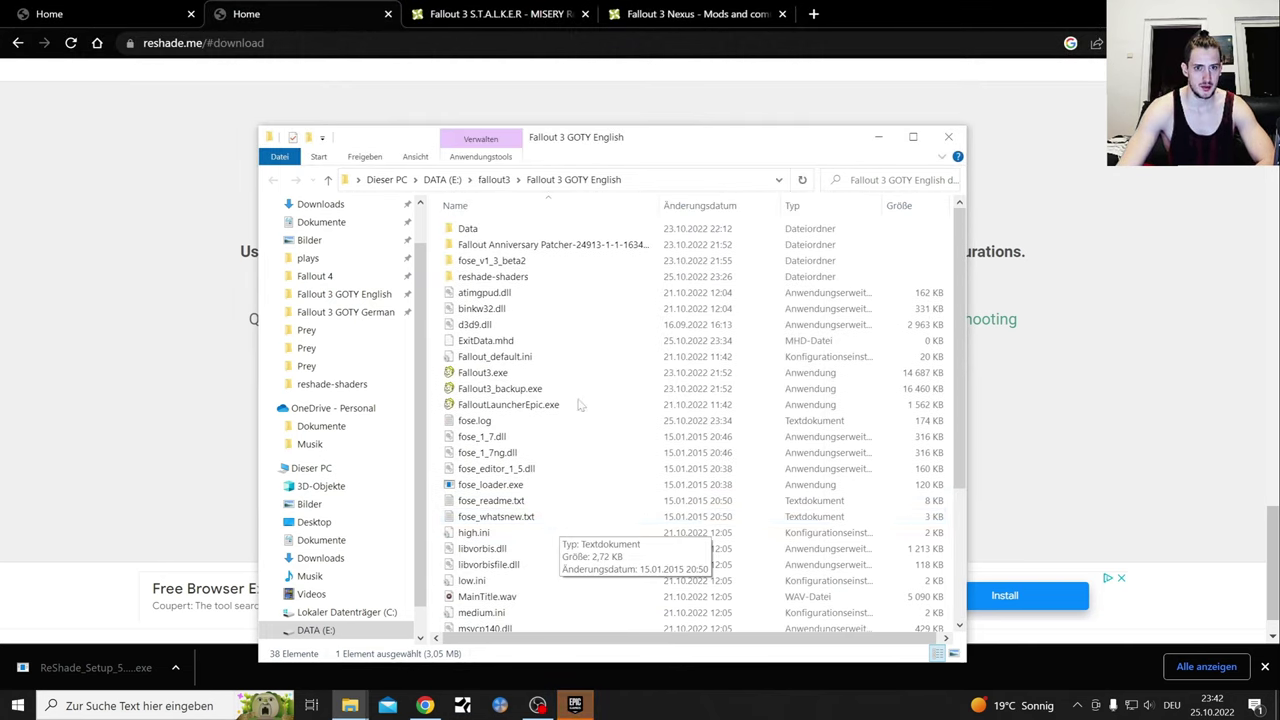
pyautogui.click(470, 13)
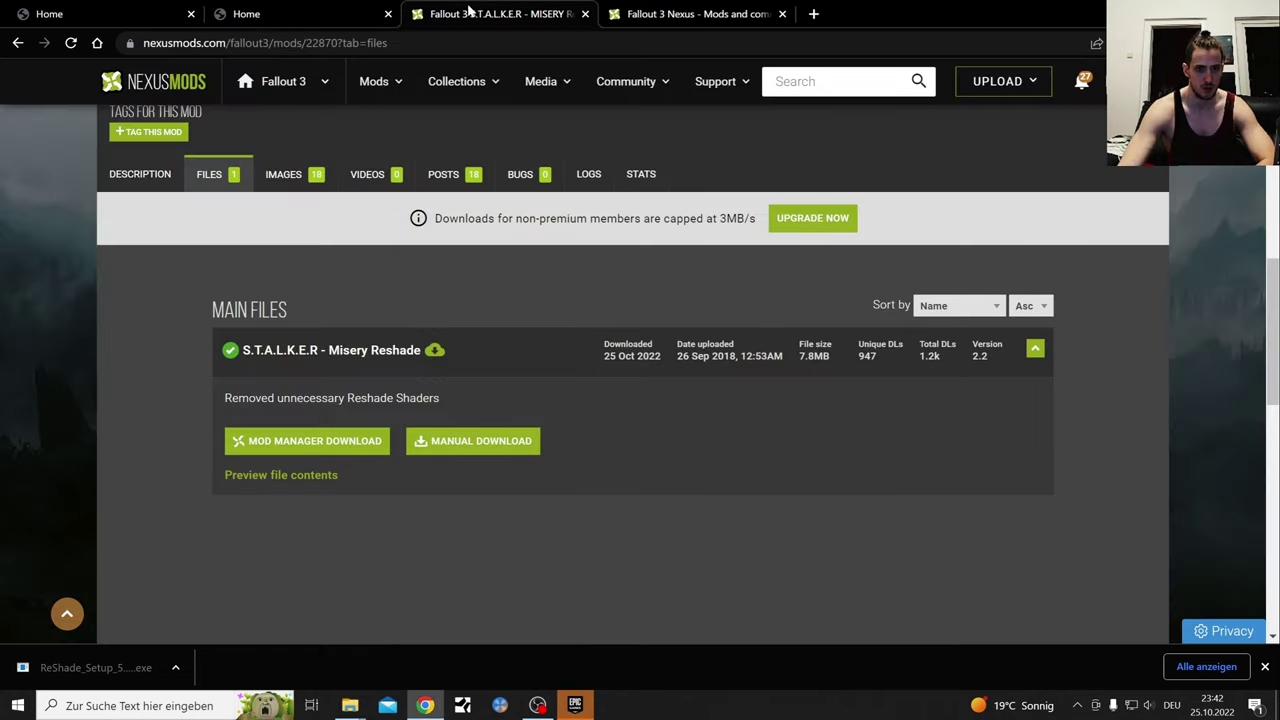
pyautogui.click(655, 13)
pyautogui.click(480, 13)
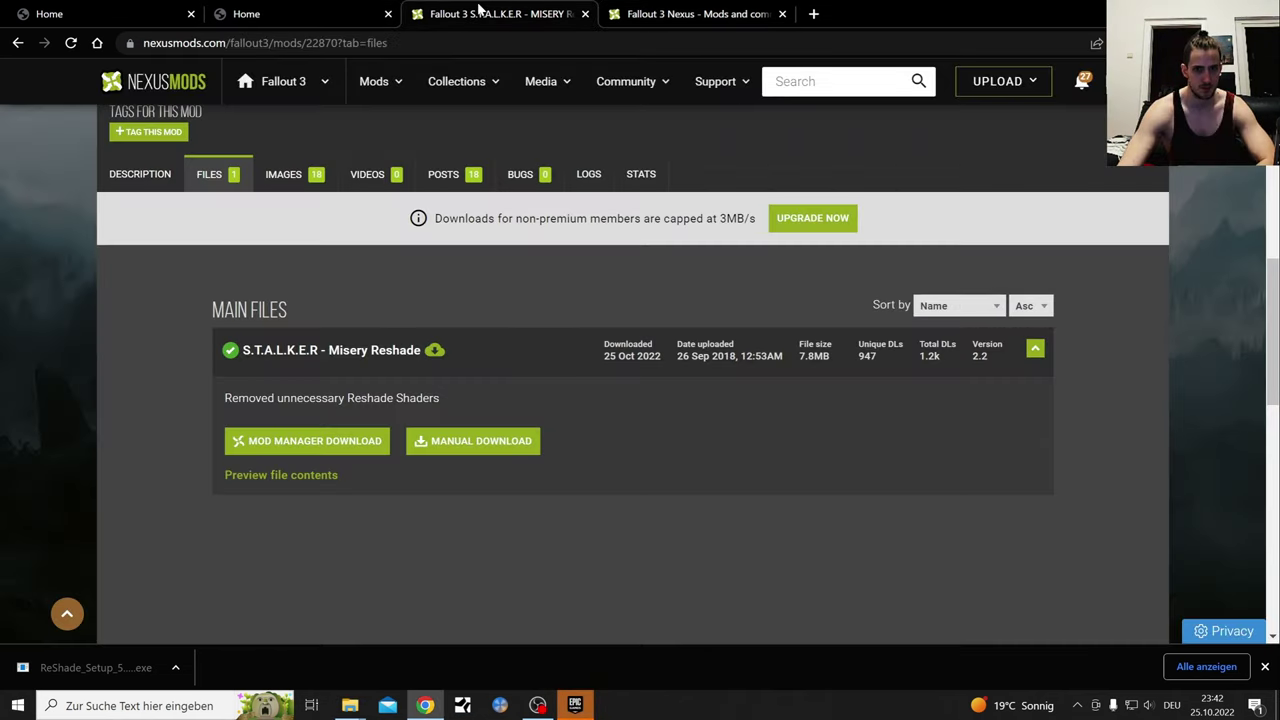
# Download S.T.A.L.K.E.R - Misery Reshade-22870-2-2.rar into reshade-shaders and show it in File Explorer.
pyautogui.click(497, 442)
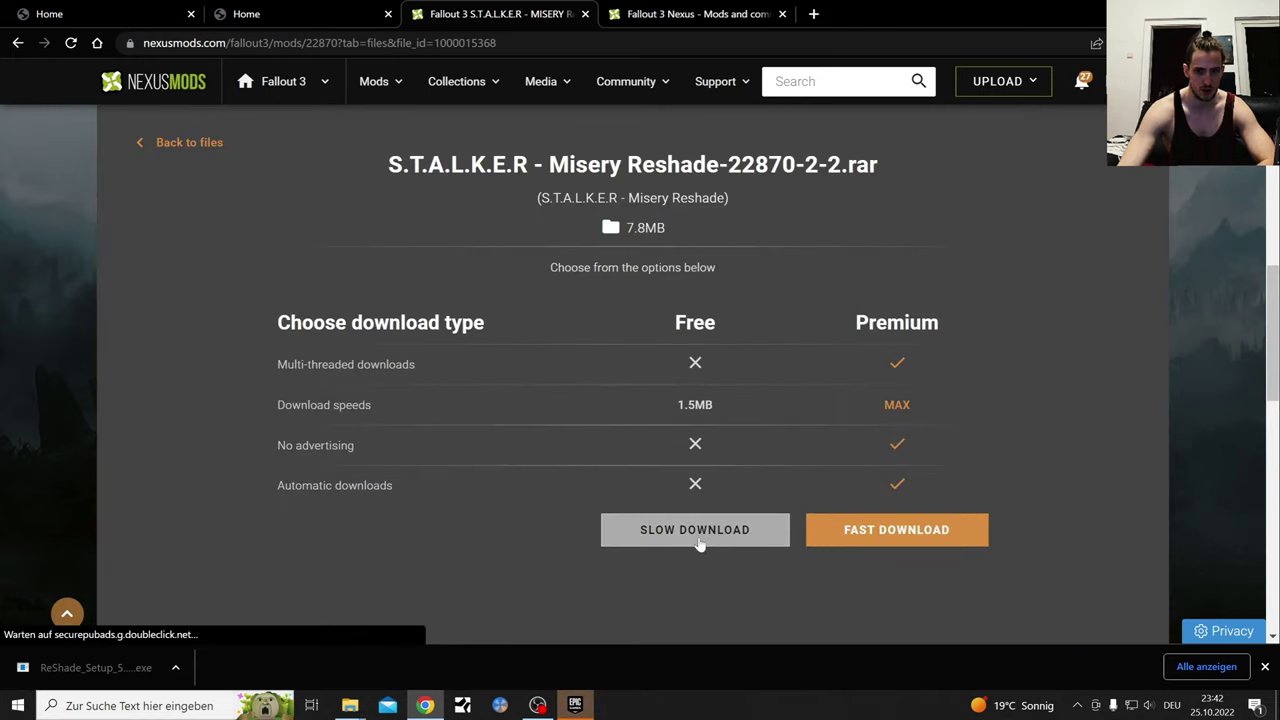
pyautogui.click(700, 538)
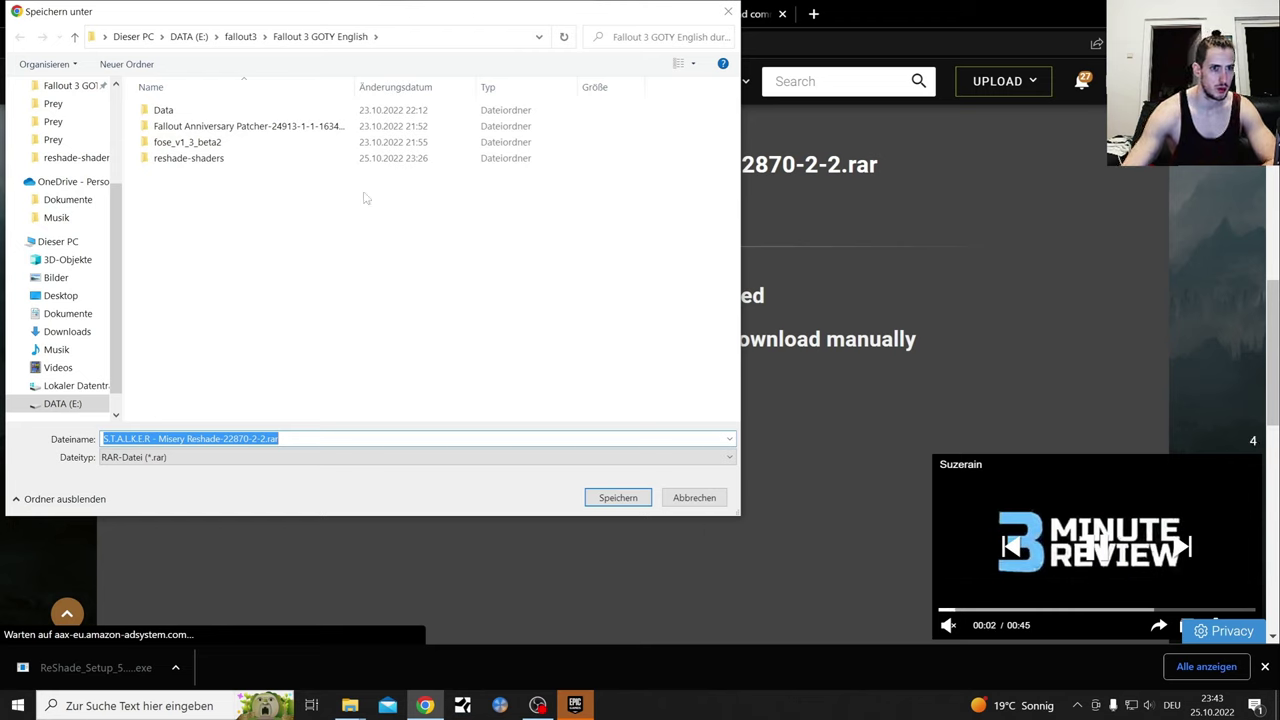
pyautogui.doubleClick(205, 159)
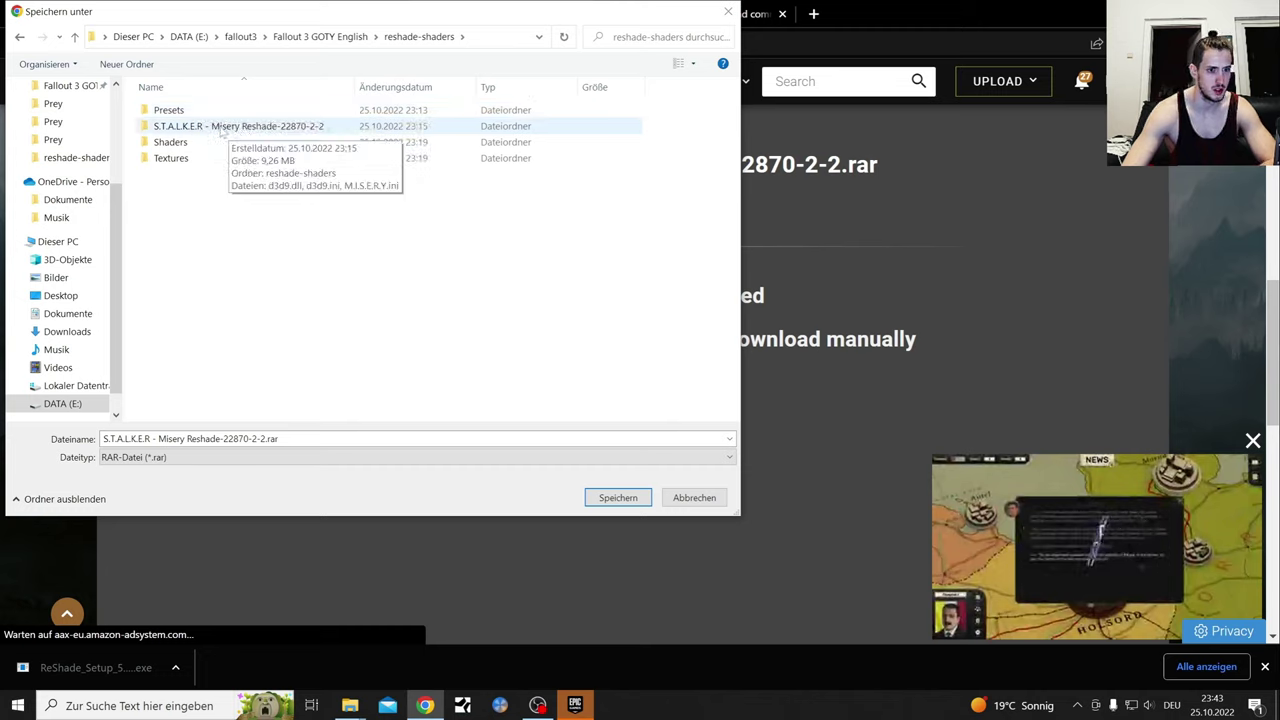
pyautogui.click(617, 500)
pyautogui.click(175, 667)
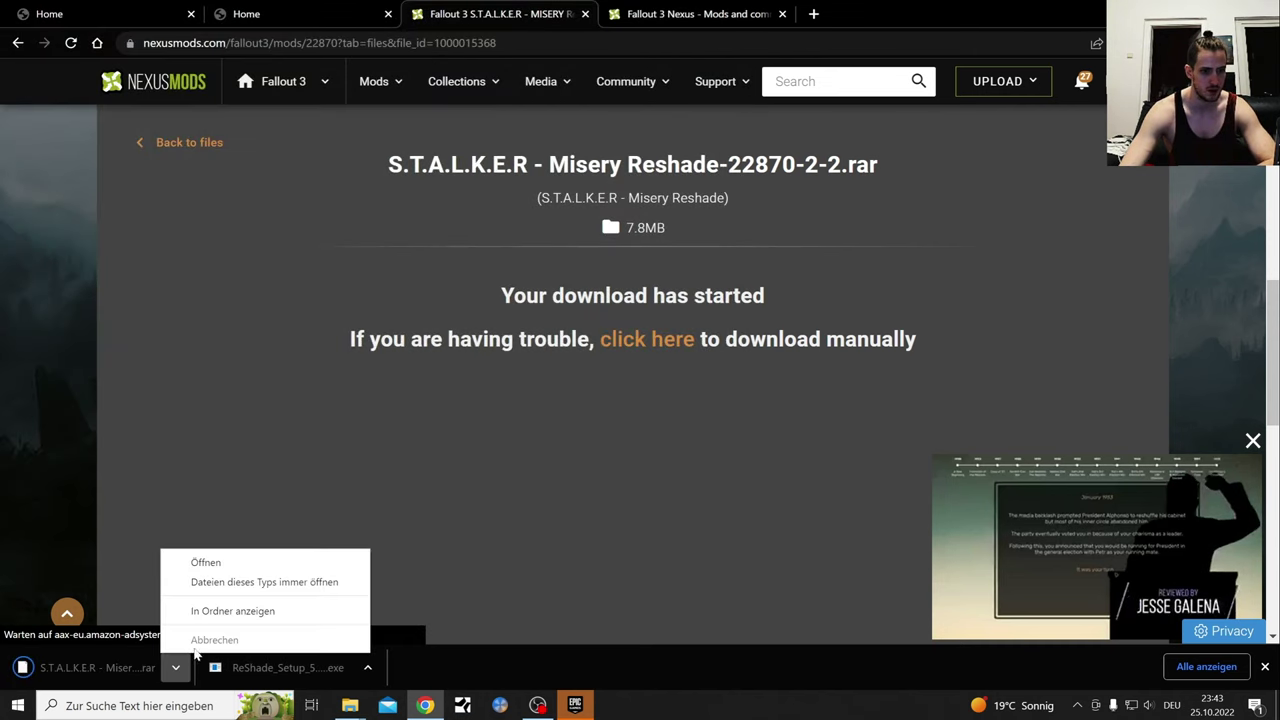
pyautogui.click(249, 614)
# Delete the Misery Reshade rar with Löschen, then minimize Explorer and return to the Nexus search results.
pyautogui.rightClick(782, 190)
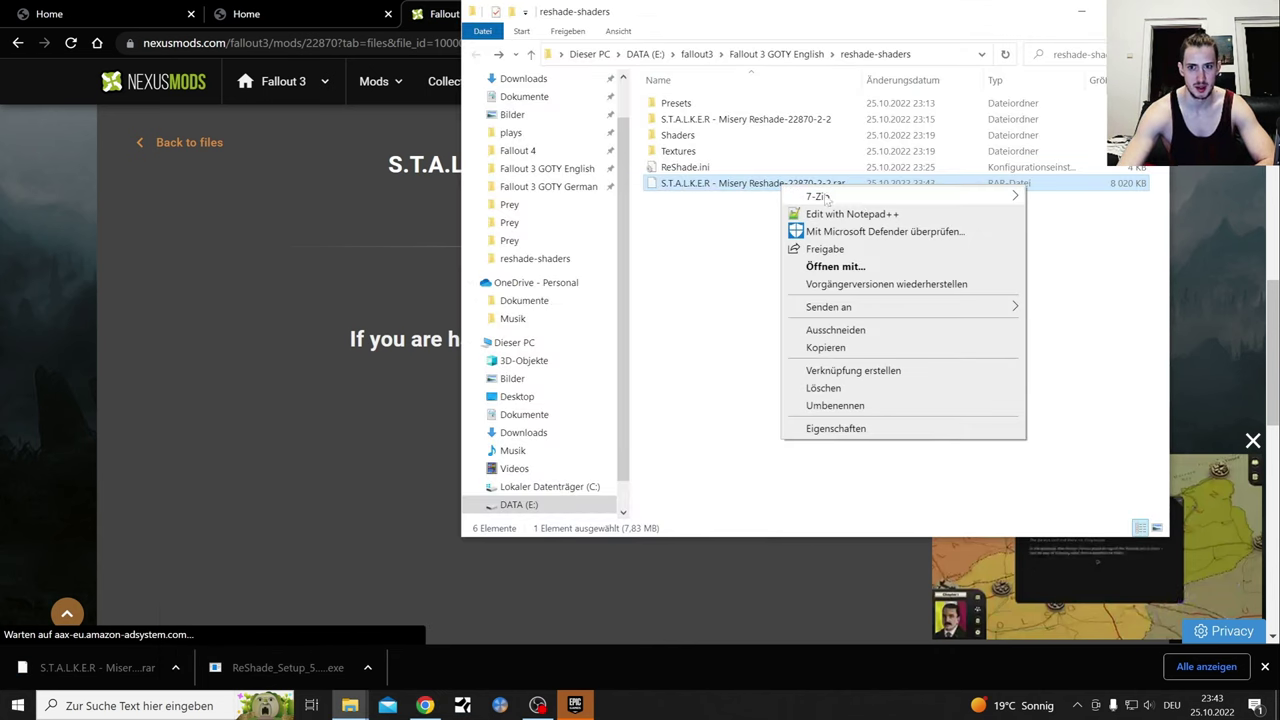
pyautogui.moveTo(866, 201)
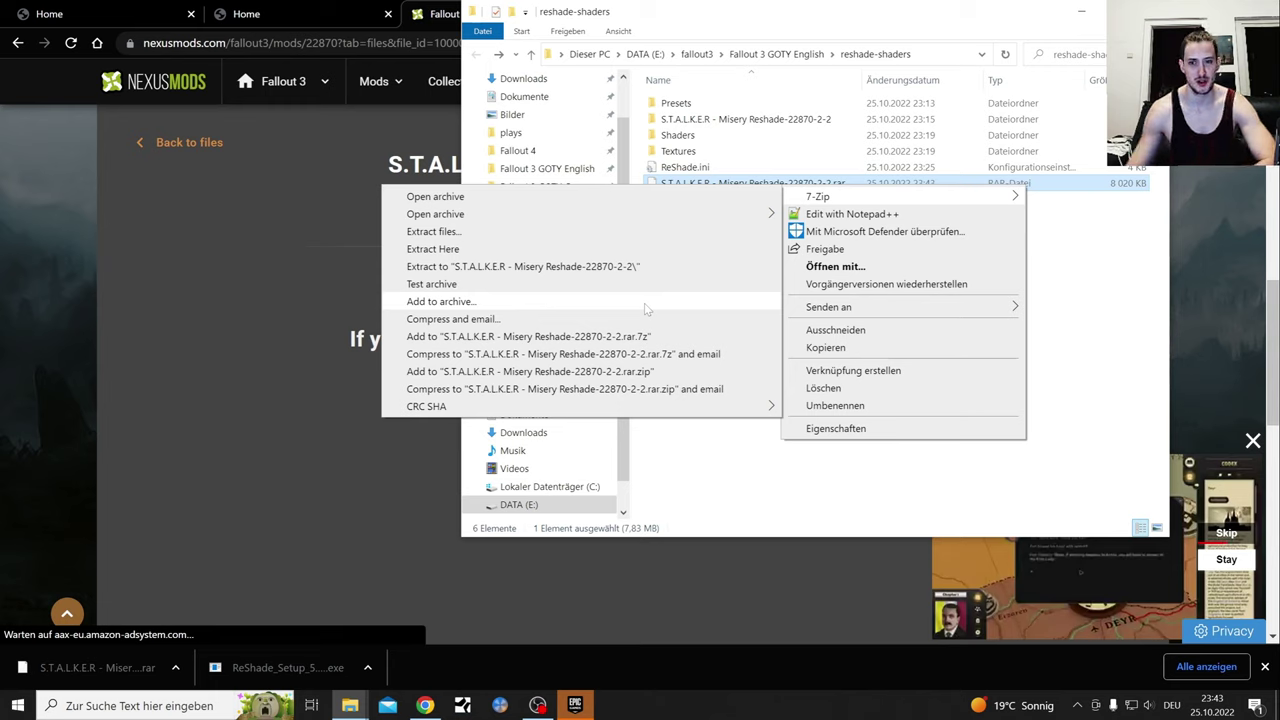
pyautogui.click(1061, 293)
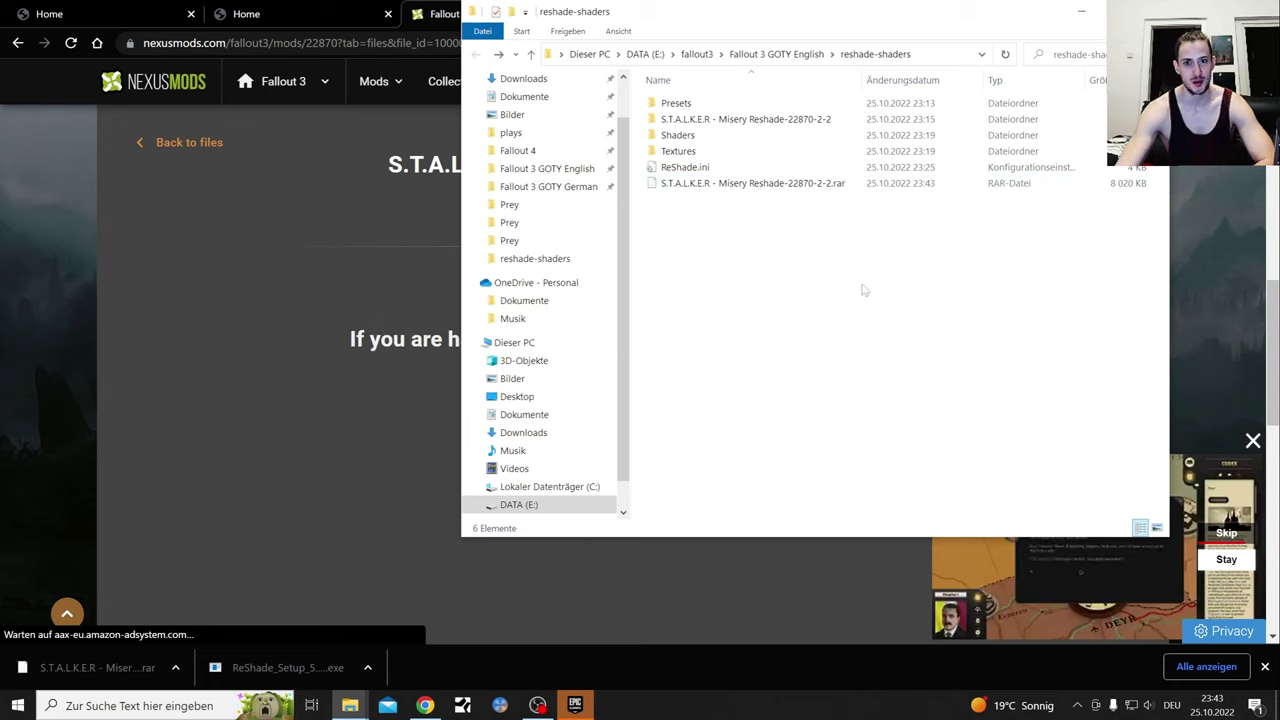
pyautogui.click(770, 185)
pyautogui.rightClick(770, 186)
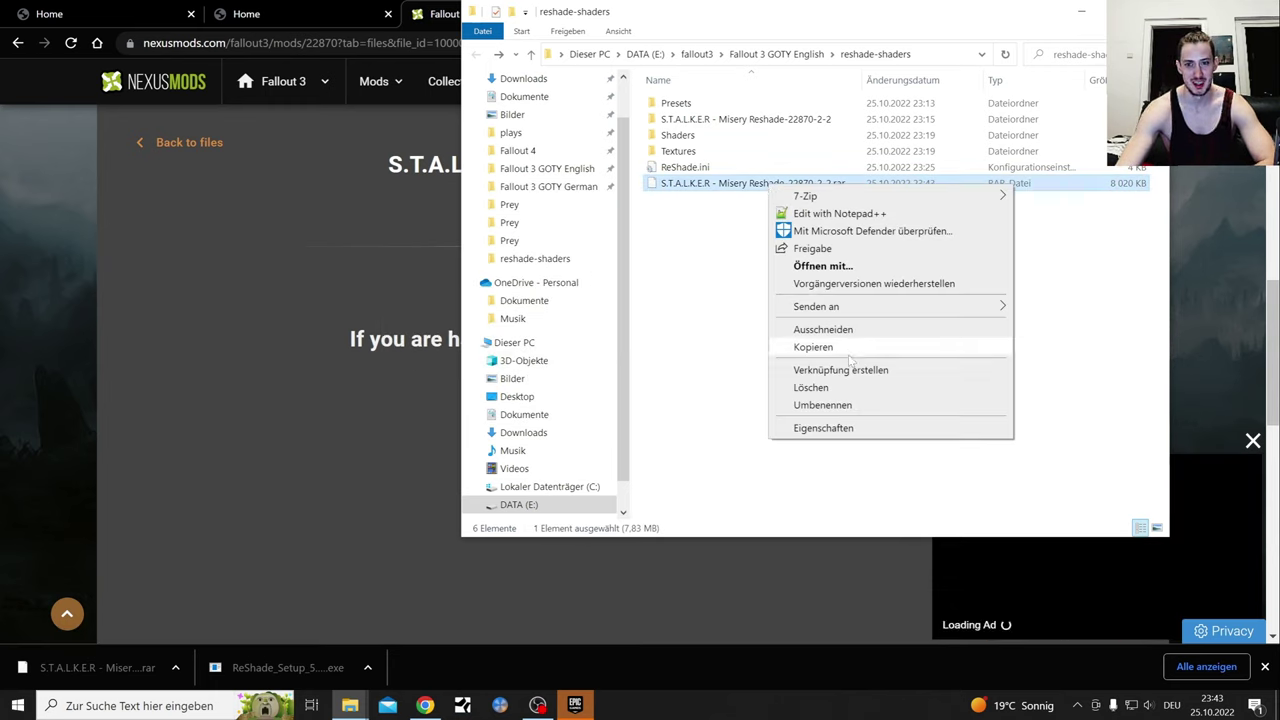
pyautogui.click(838, 389)
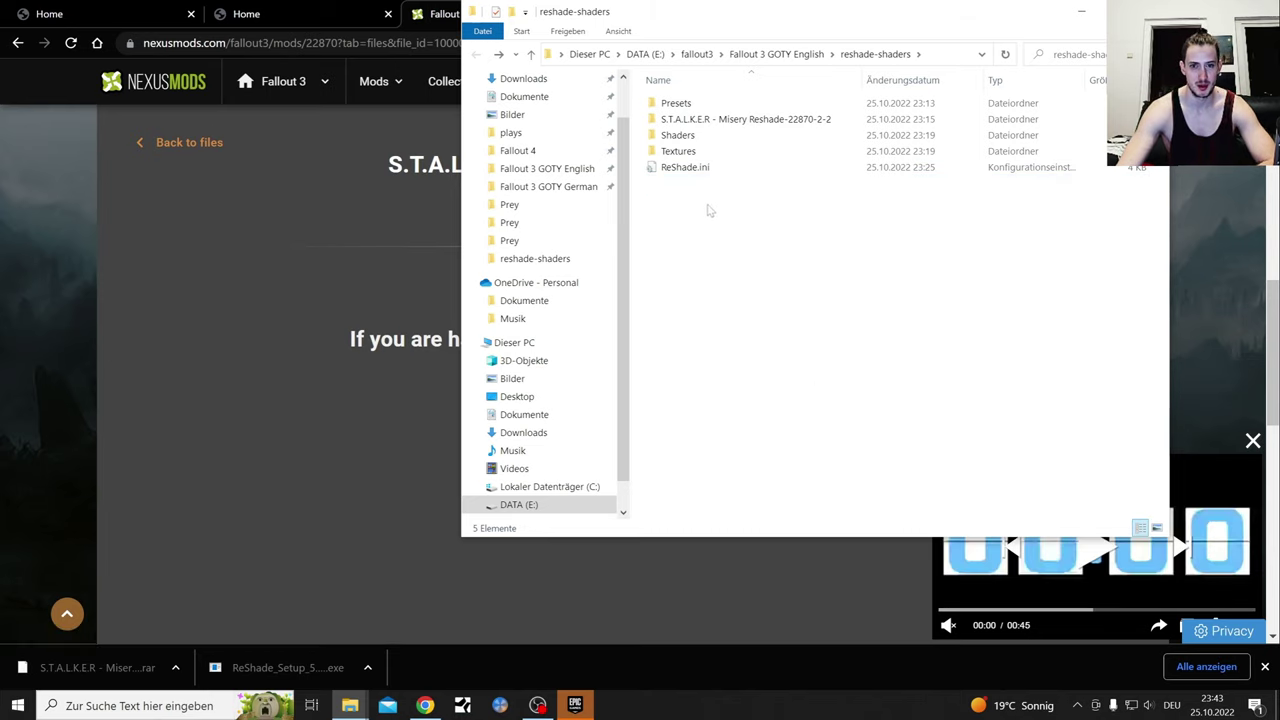
pyautogui.click(1081, 11)
pyautogui.click(697, 14)
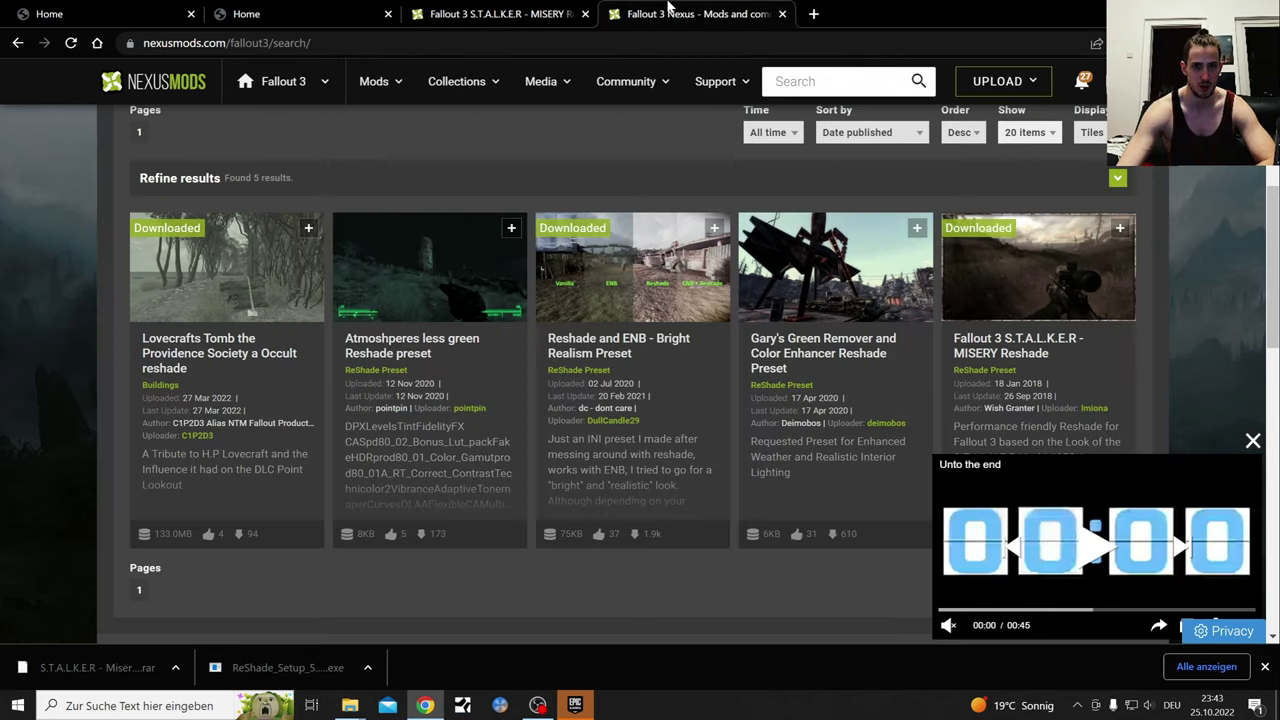
# Open the Bright Realism Preset mod's files and start a slow download of Reshade Presets Only.
pyautogui.click(642, 297)
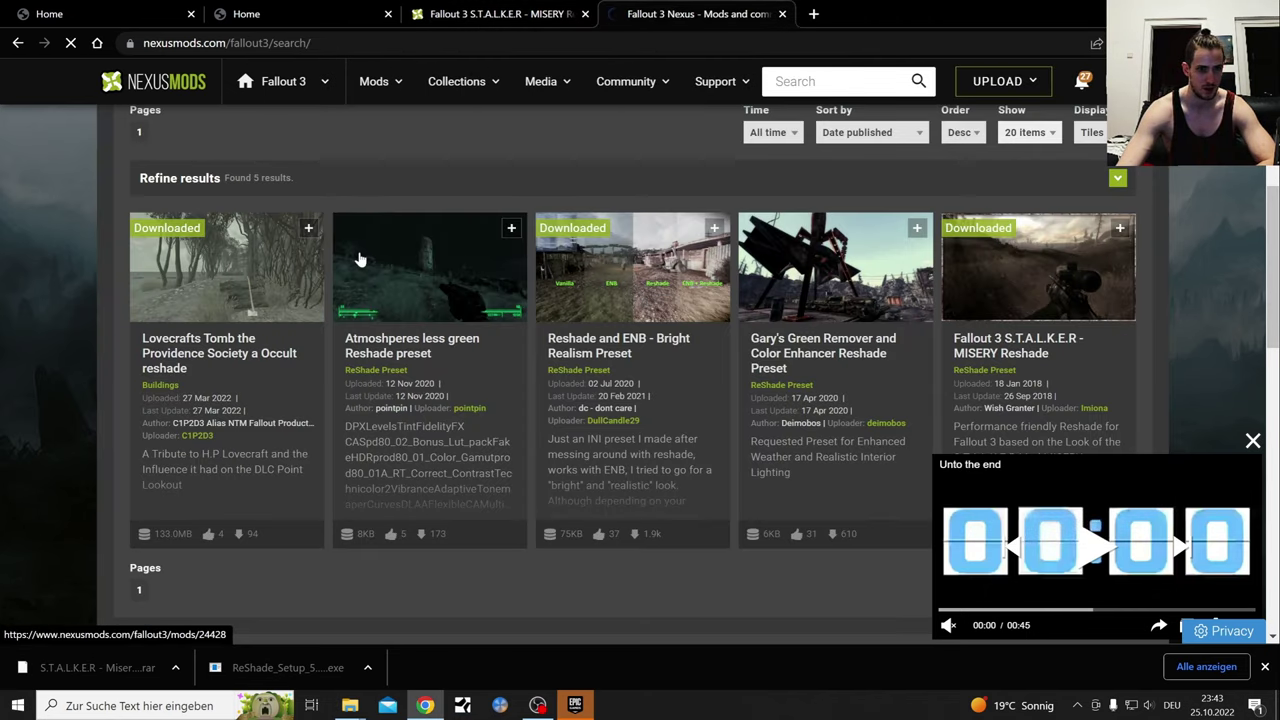
pyautogui.scroll(-6, 489, 288)
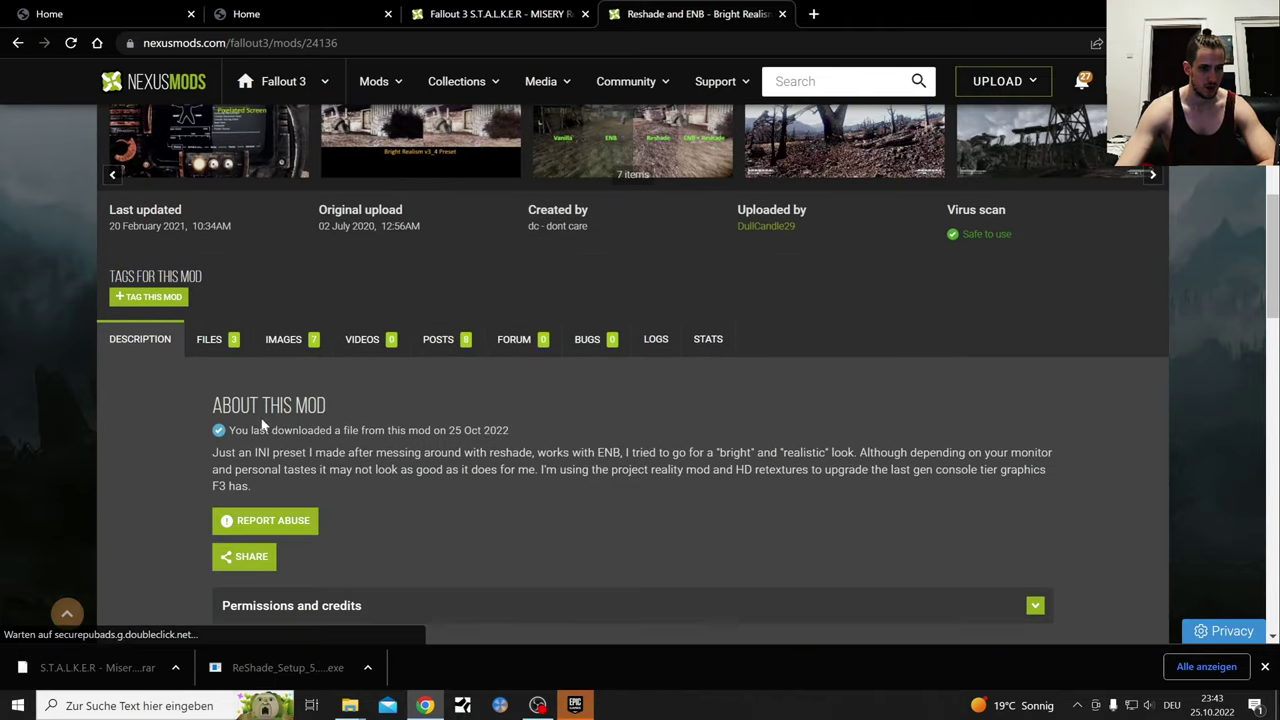
pyautogui.click(212, 343)
pyautogui.scroll(-6, 240, 375)
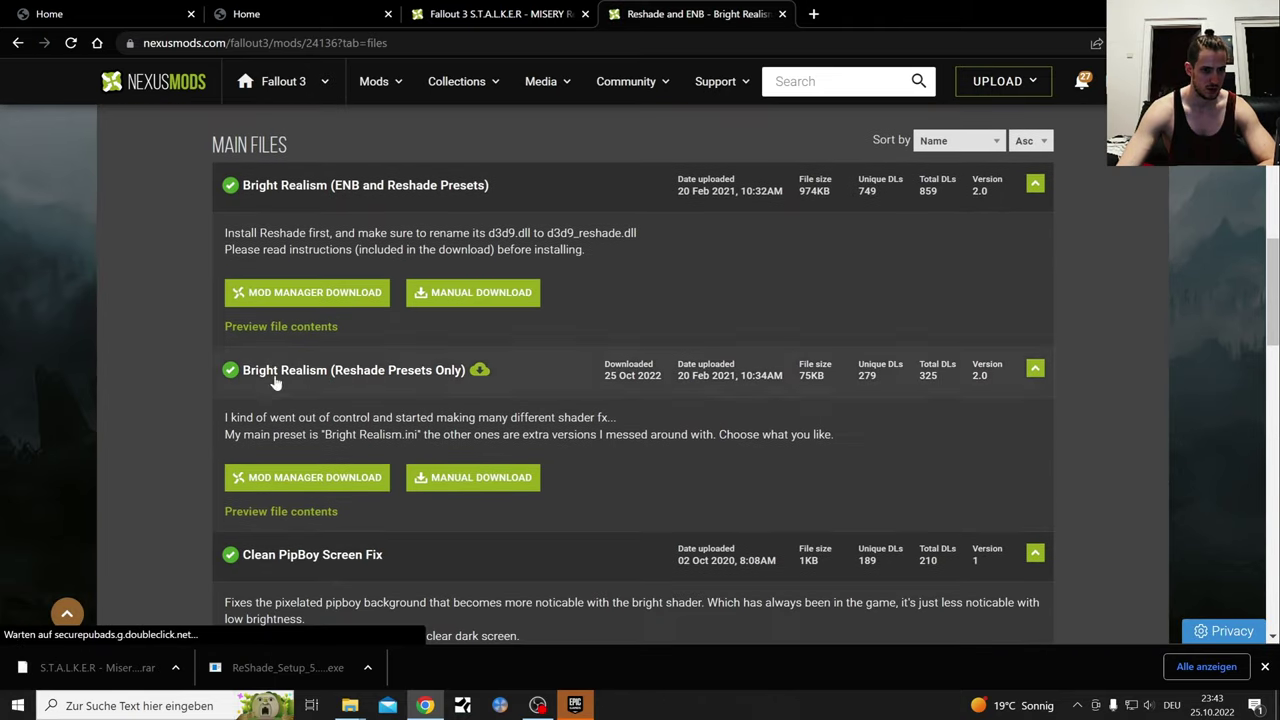
pyautogui.scroll(3, 340, 448)
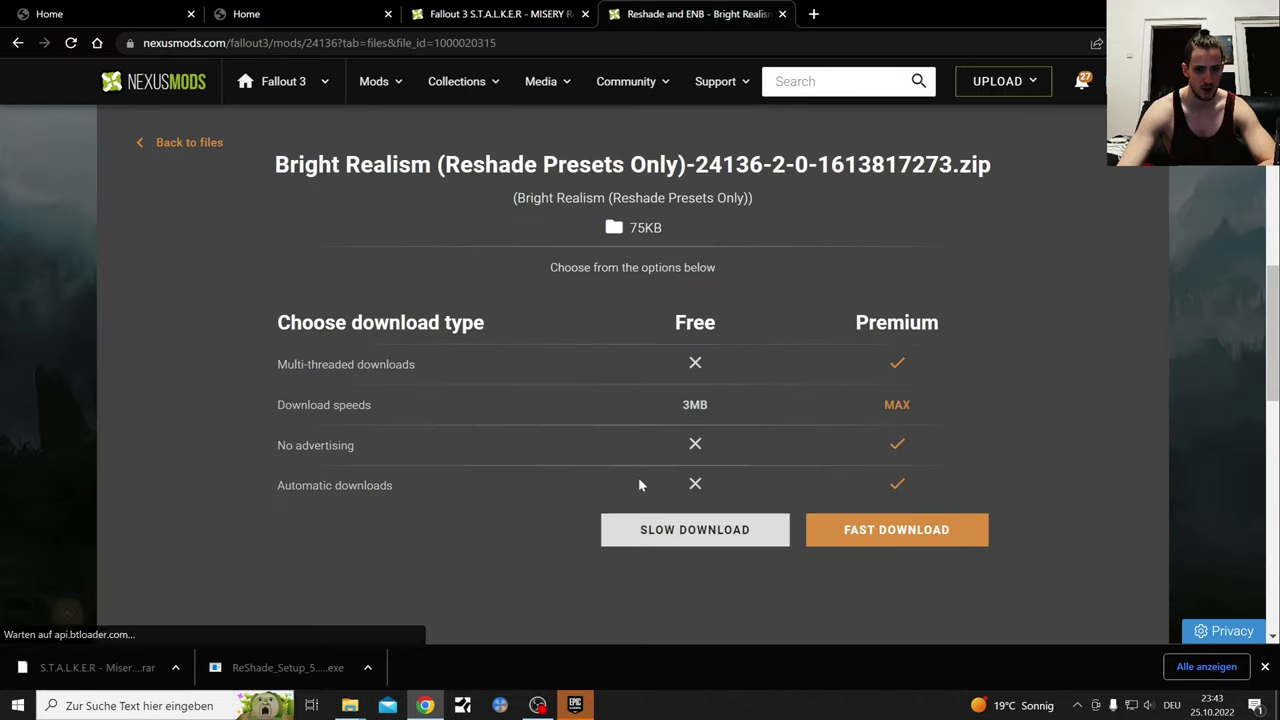
pyautogui.scroll(-3, 698, 268)
pyautogui.click(705, 214)
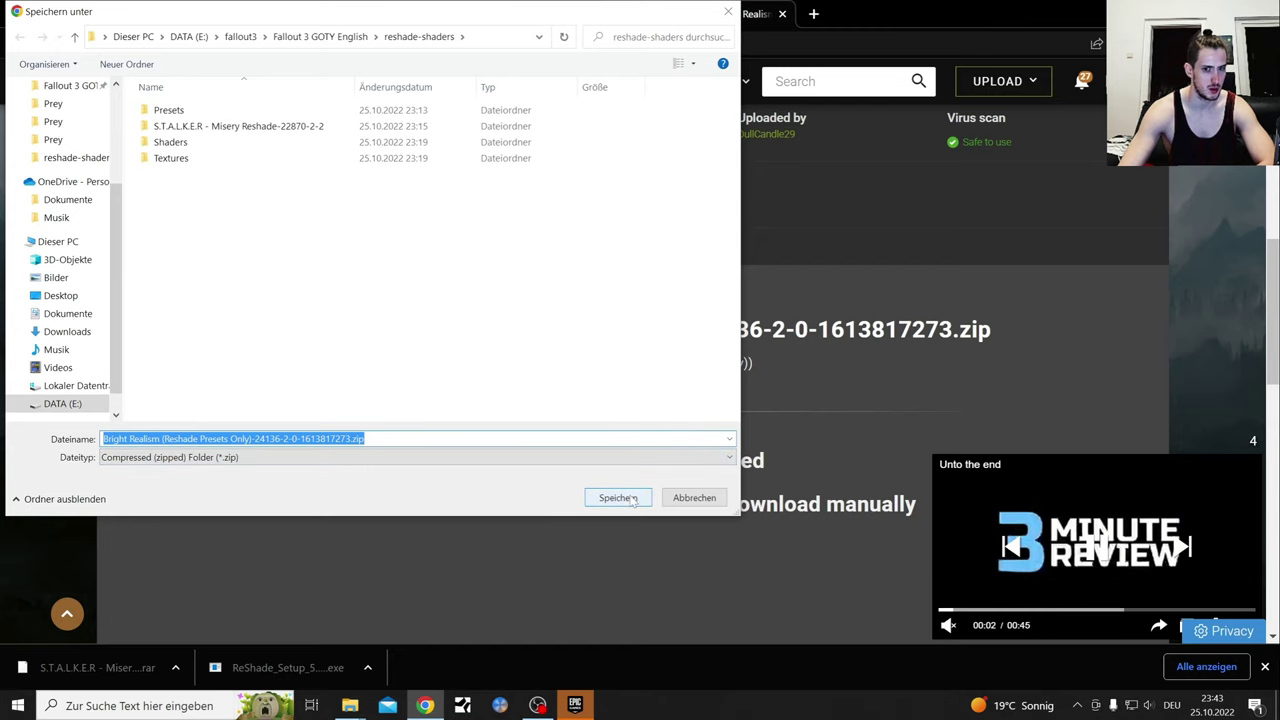
# Save the Bright Realism zip into reshade-shaders and show it in File Explorer.
pyautogui.click(618, 498)
pyautogui.click(176, 667)
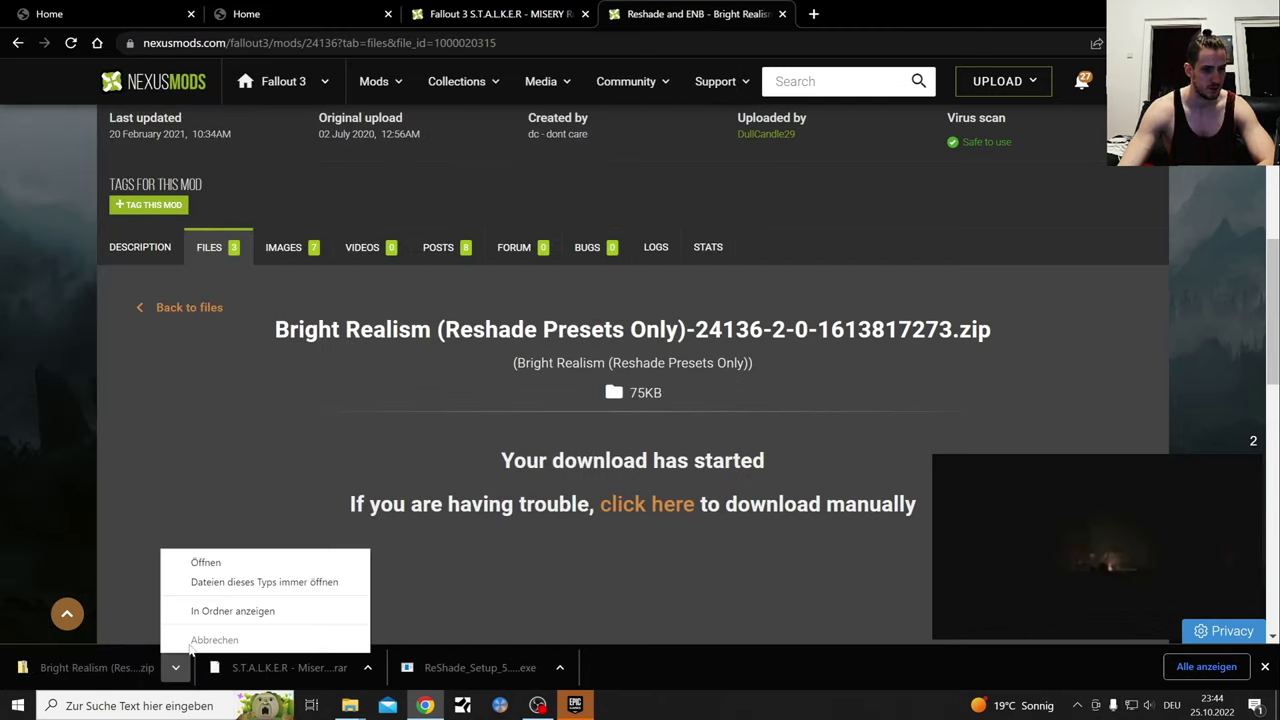
pyautogui.click(232, 610)
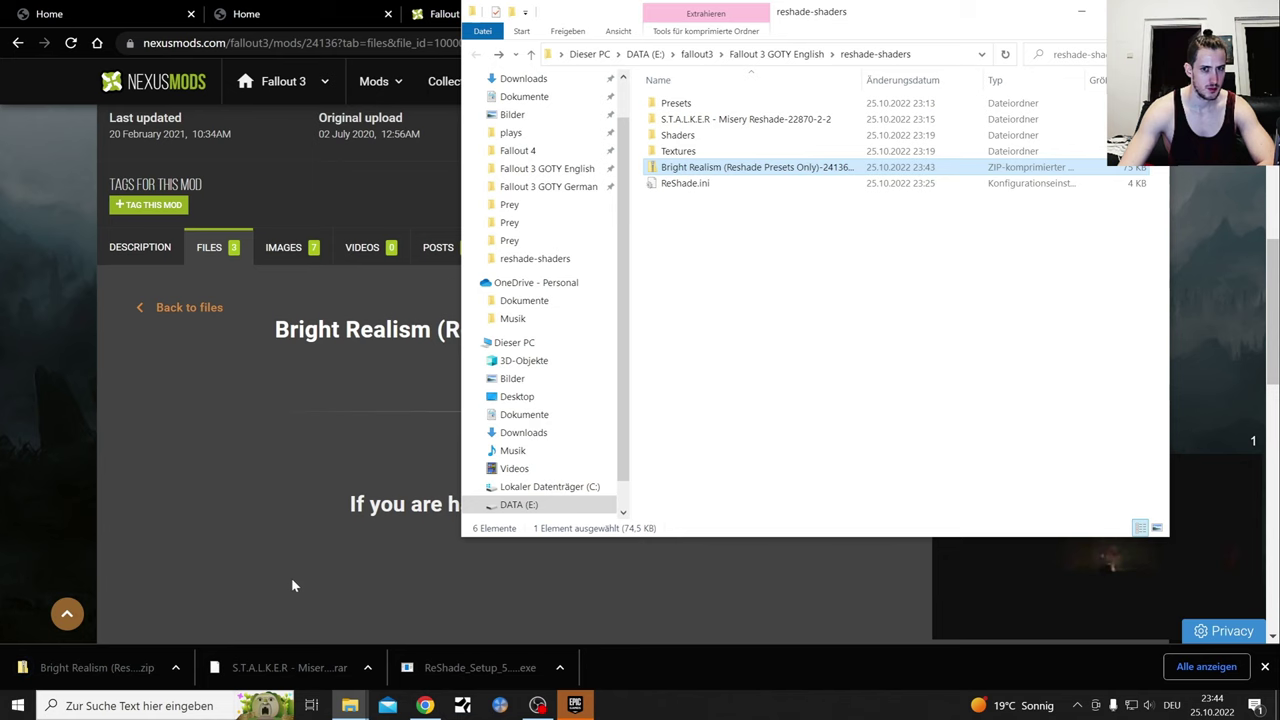
# Open the Presets folder to confirm the eight Bright Realism .ini files, then go back.
pyautogui.rightClick(769, 168)
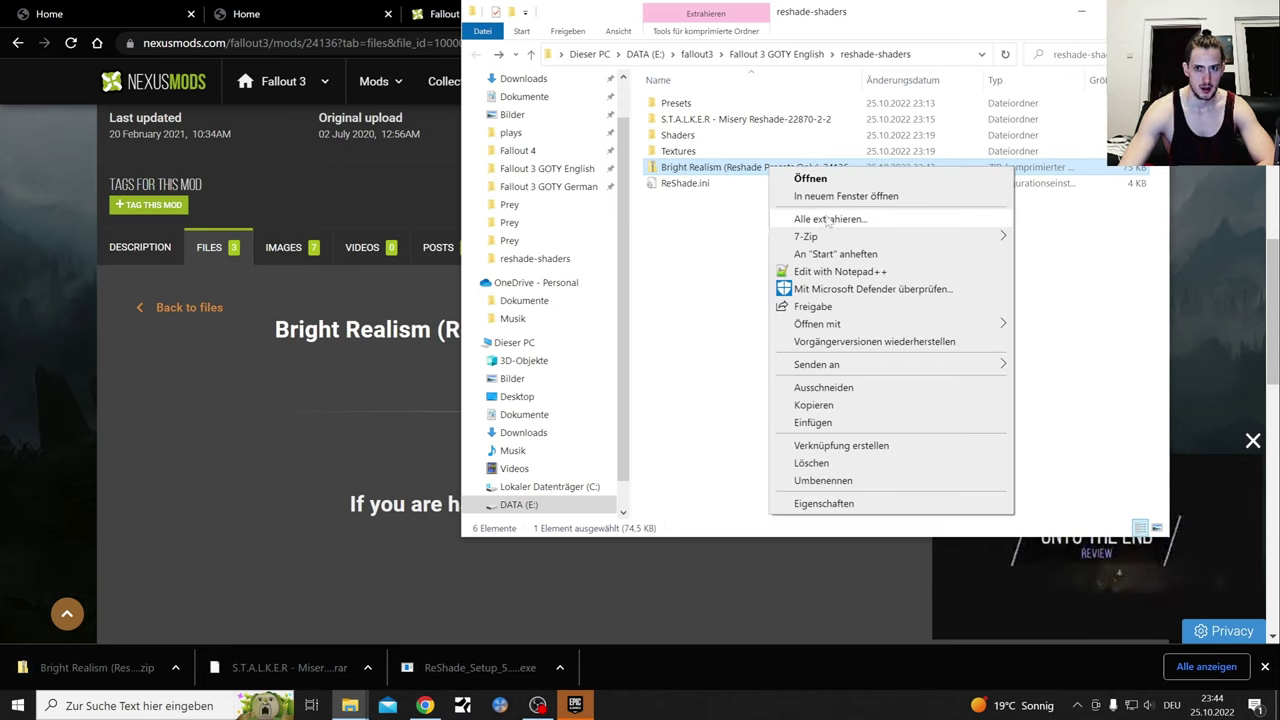
pyautogui.click(672, 282)
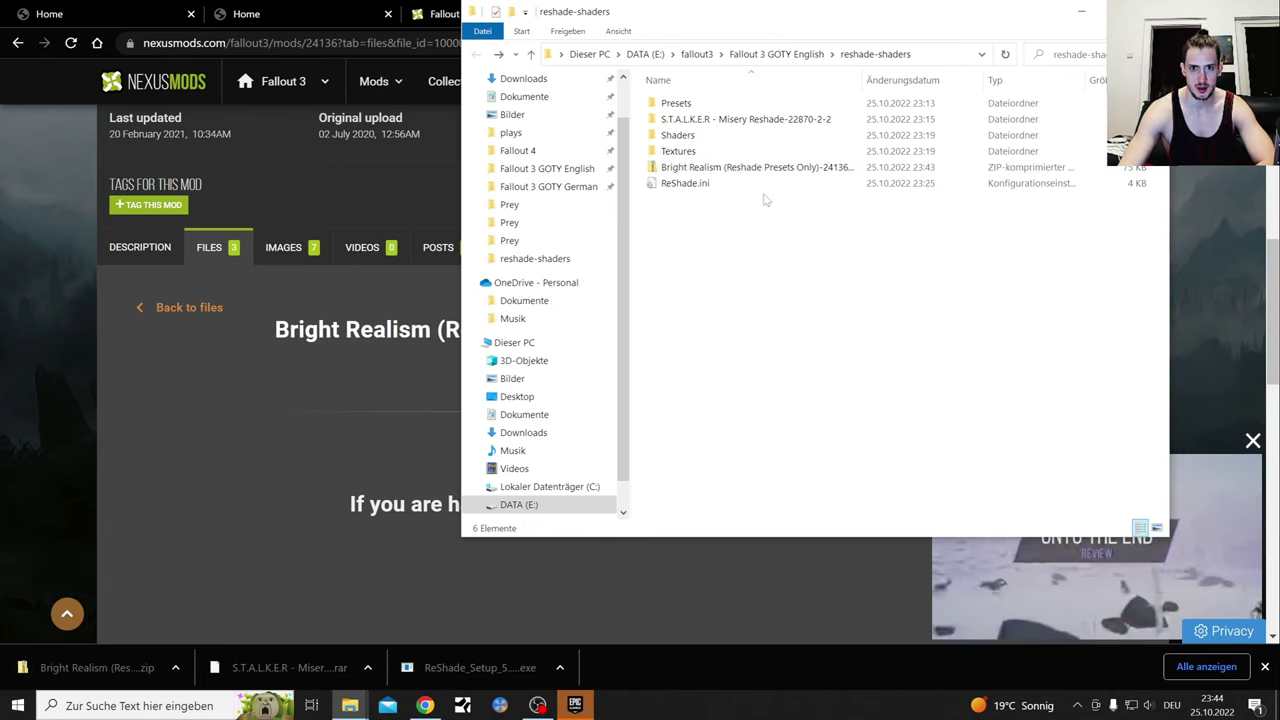
pyautogui.doubleClick(676, 103)
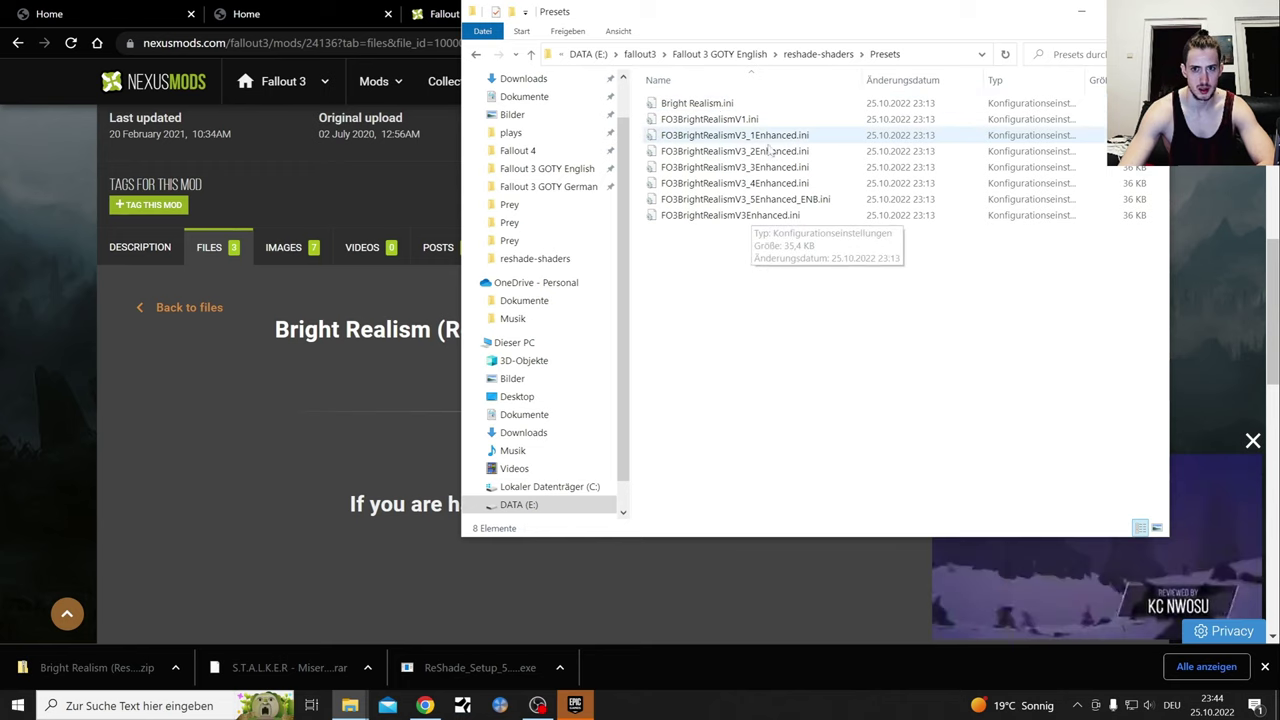
pyautogui.click(476, 55)
# Delete the Bright Realism zip from the reshade-shaders folder.
pyautogui.click(758, 168)
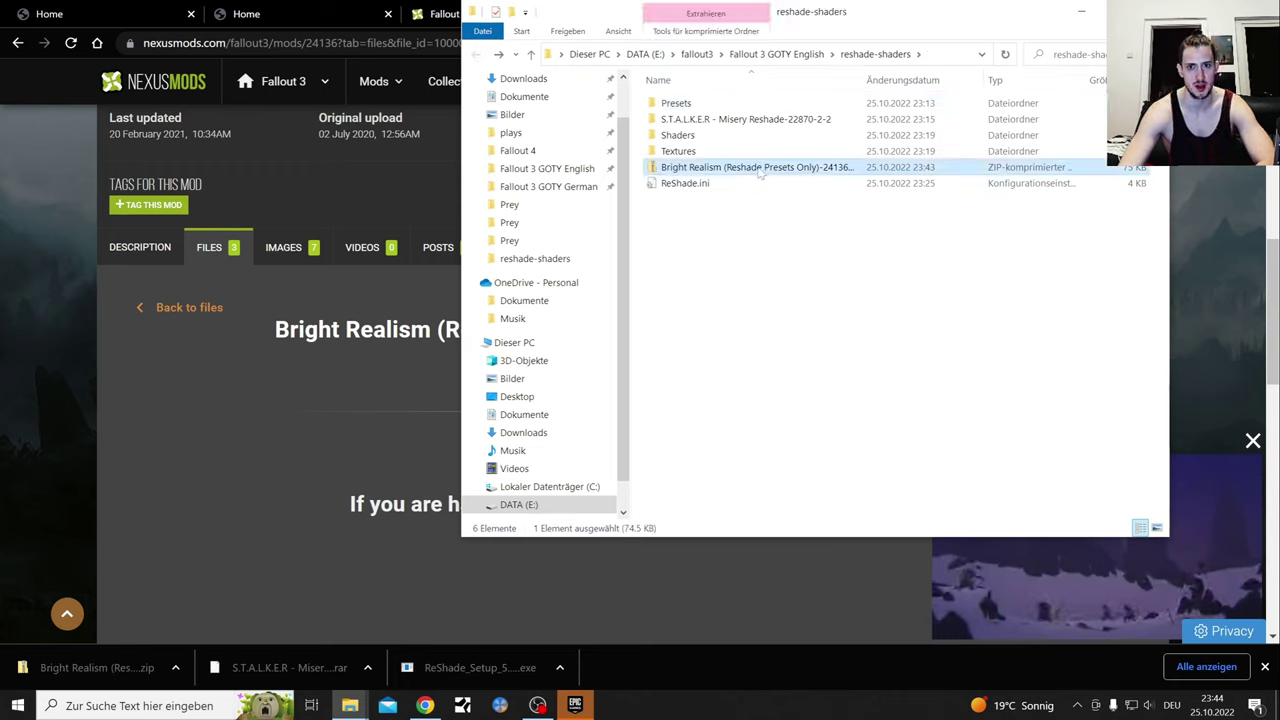
pyautogui.rightClick(758, 172)
pyautogui.click(855, 440)
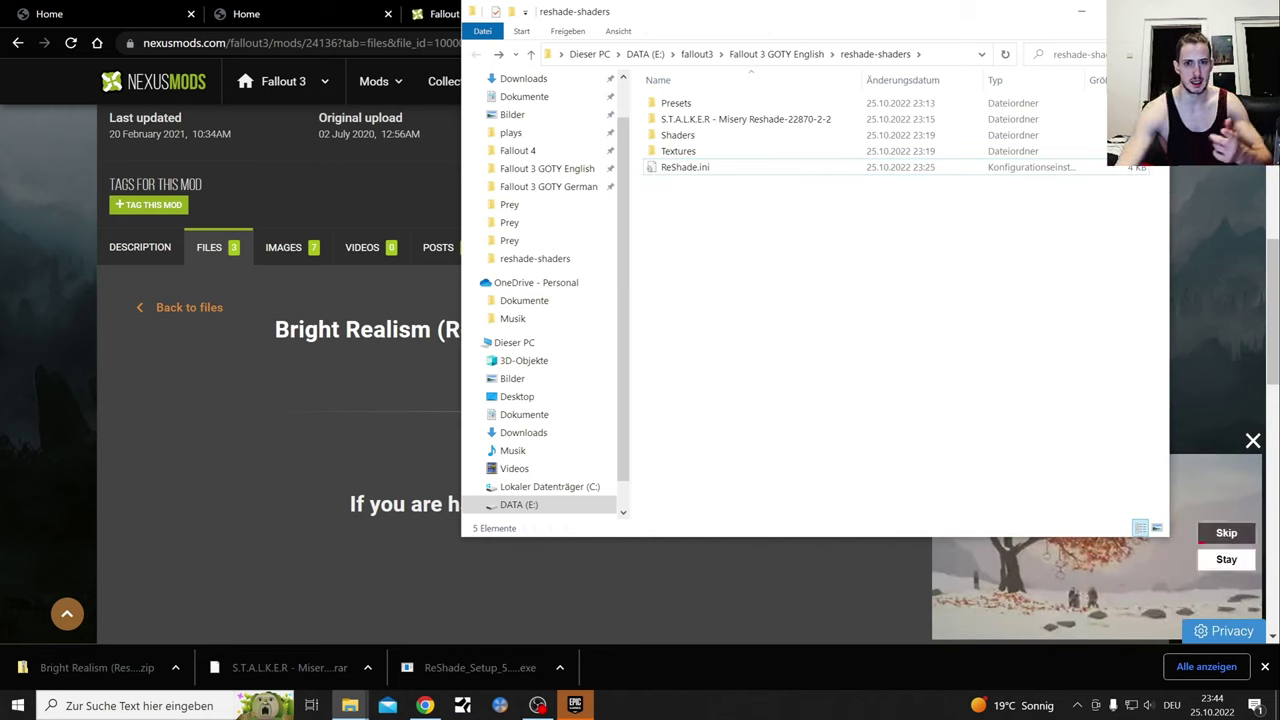
# Go up to the Fallout 3 GOTY English folder and launch Fallout3.exe.
pyautogui.click(776, 54)
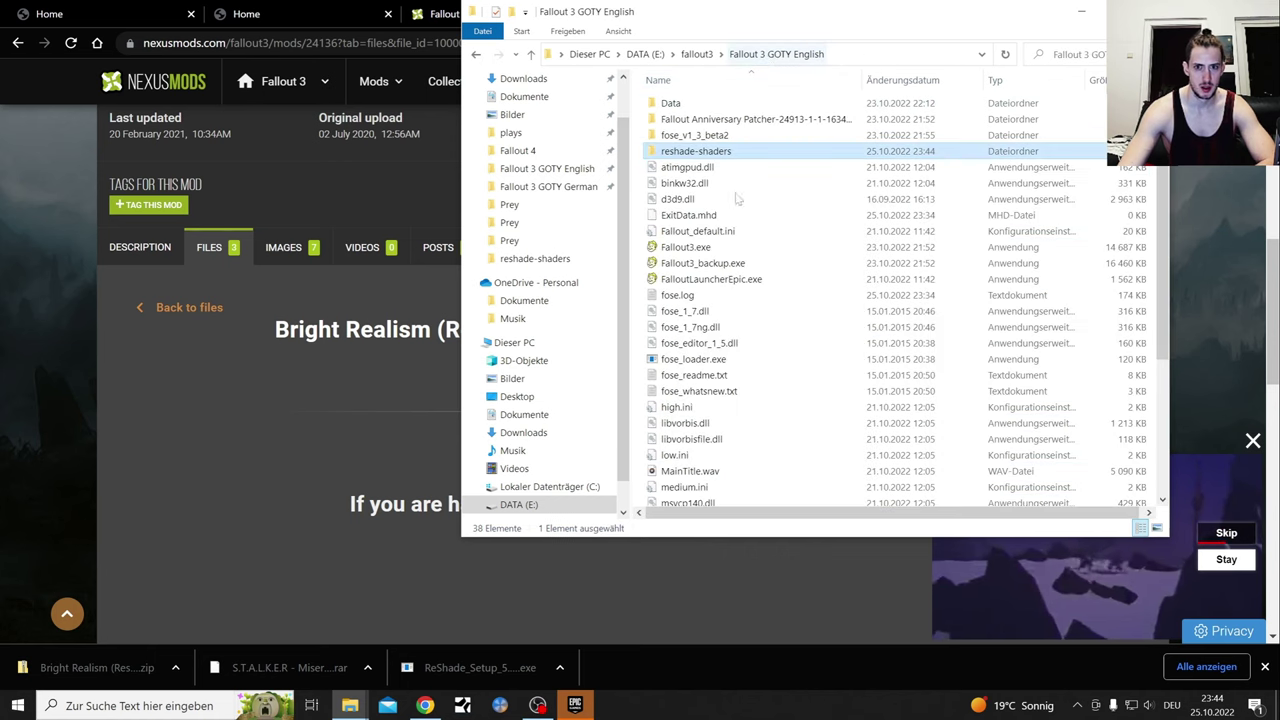
pyautogui.doubleClick(694, 248)
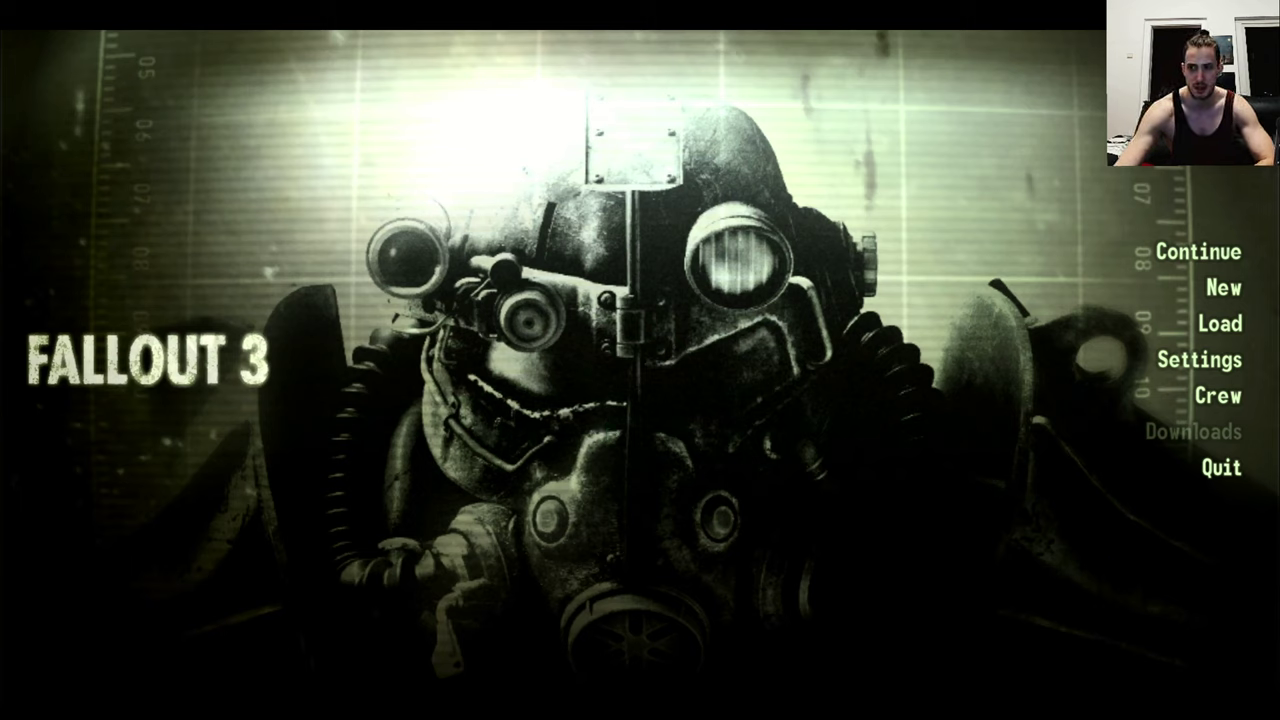
# Choose Continue on the main menu and confirm loading the last save.
pyautogui.click(1200, 252)
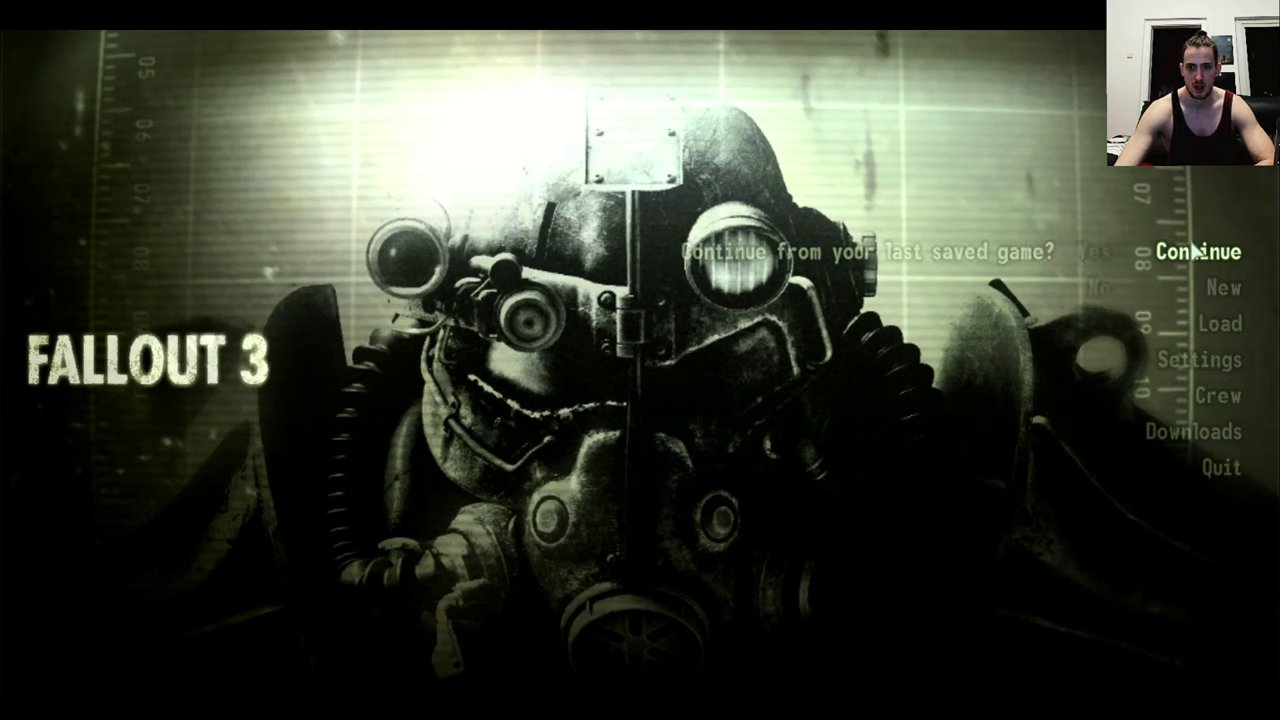
pyautogui.click(1093, 256)
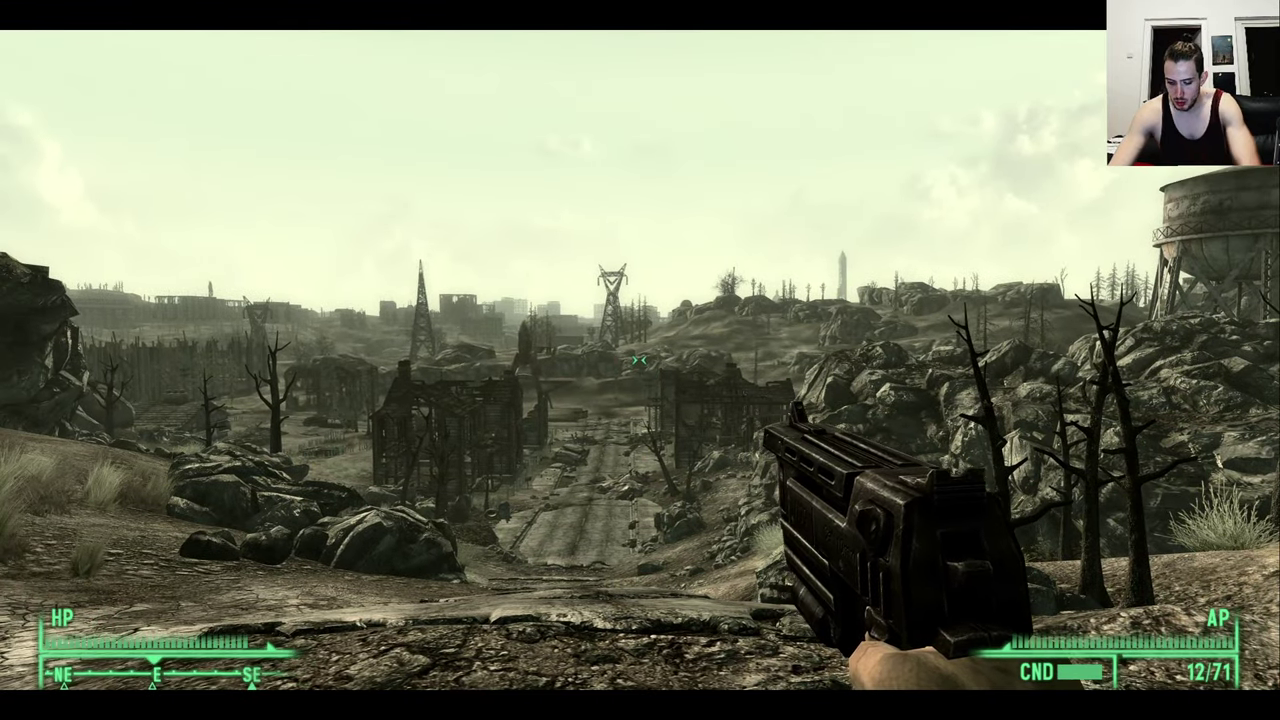
# Open the ReShade overlay with Home and browse presets up to the reshade-shaders folder.
pyautogui.press('Home')
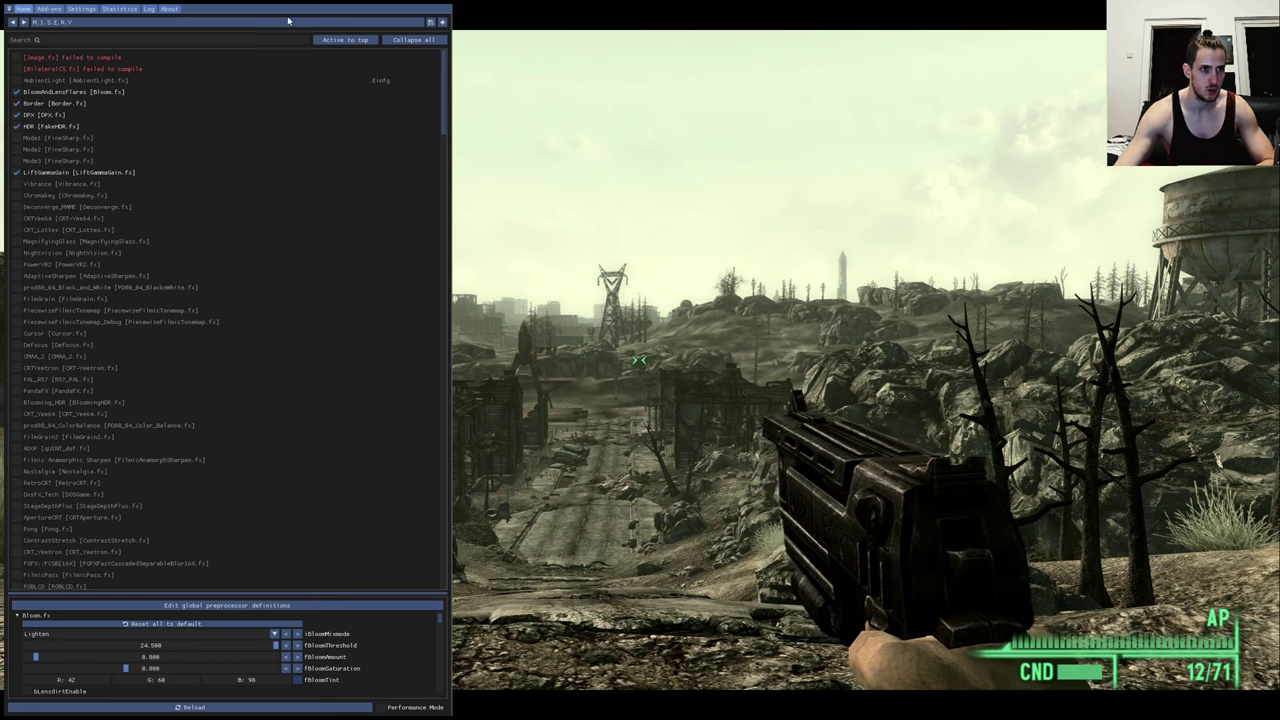
pyautogui.click(128, 28)
pyautogui.click(128, 23)
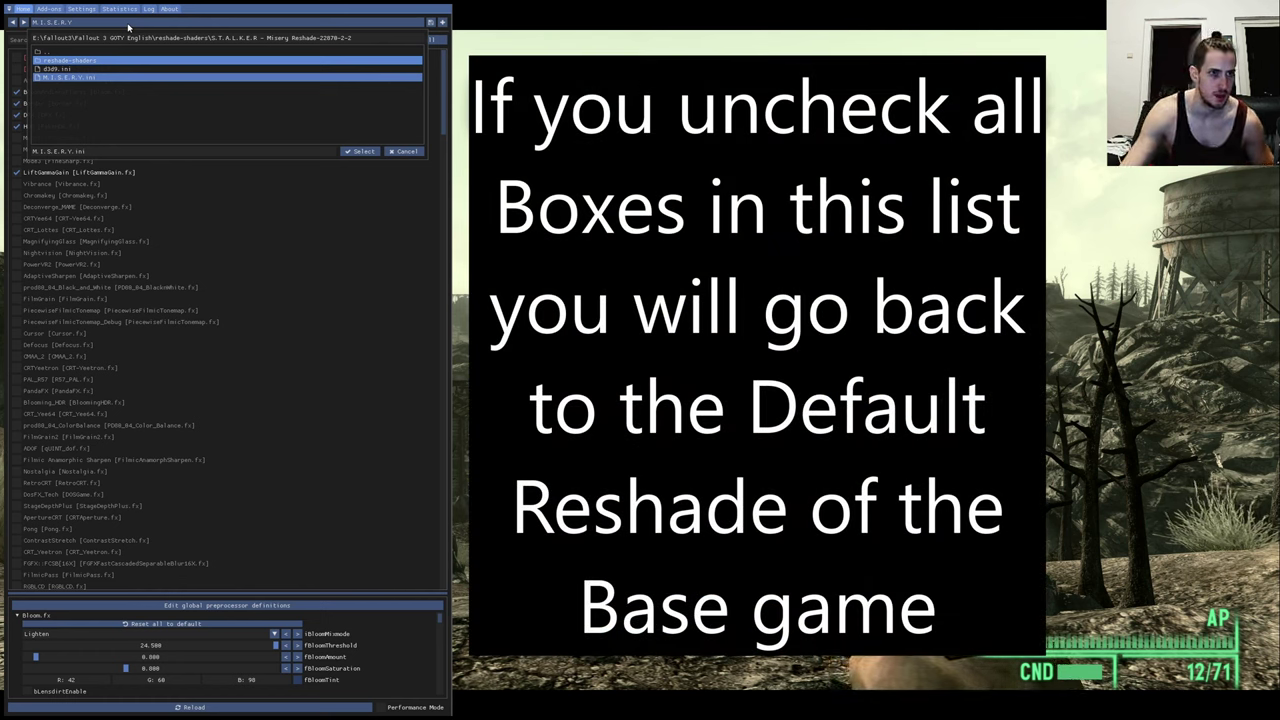
pyautogui.click(86, 57)
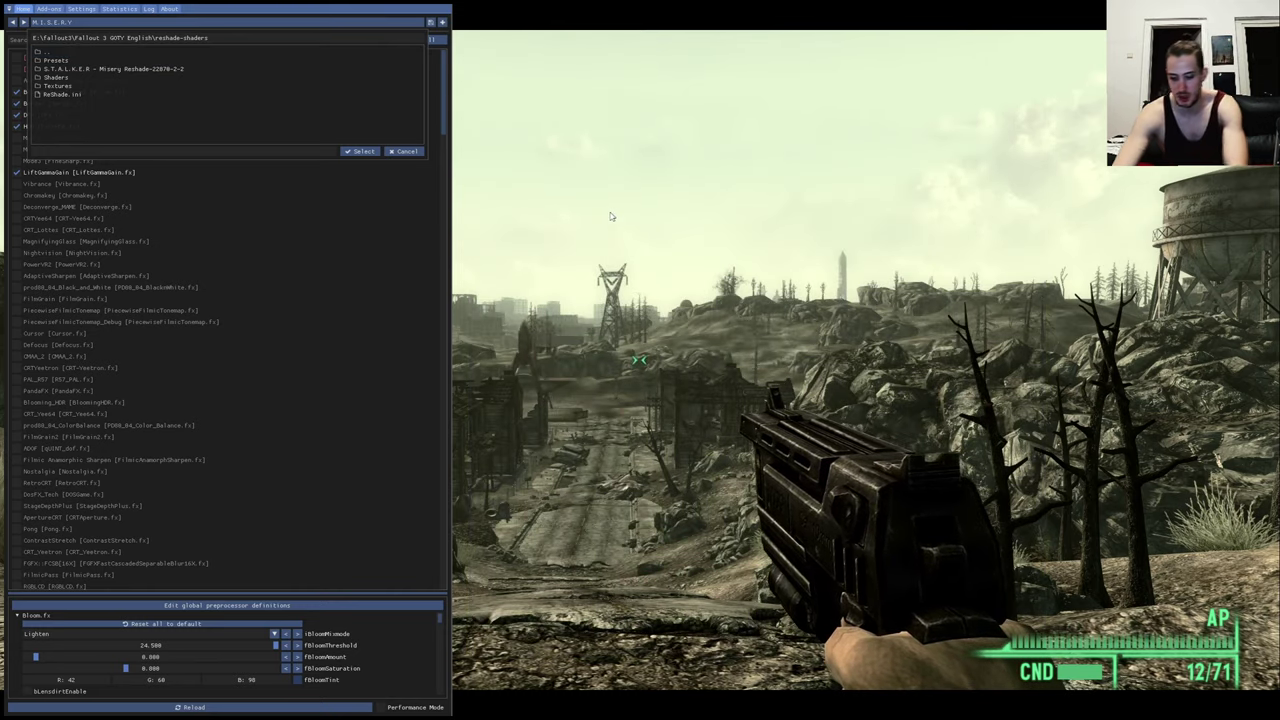
pyautogui.press('Home')
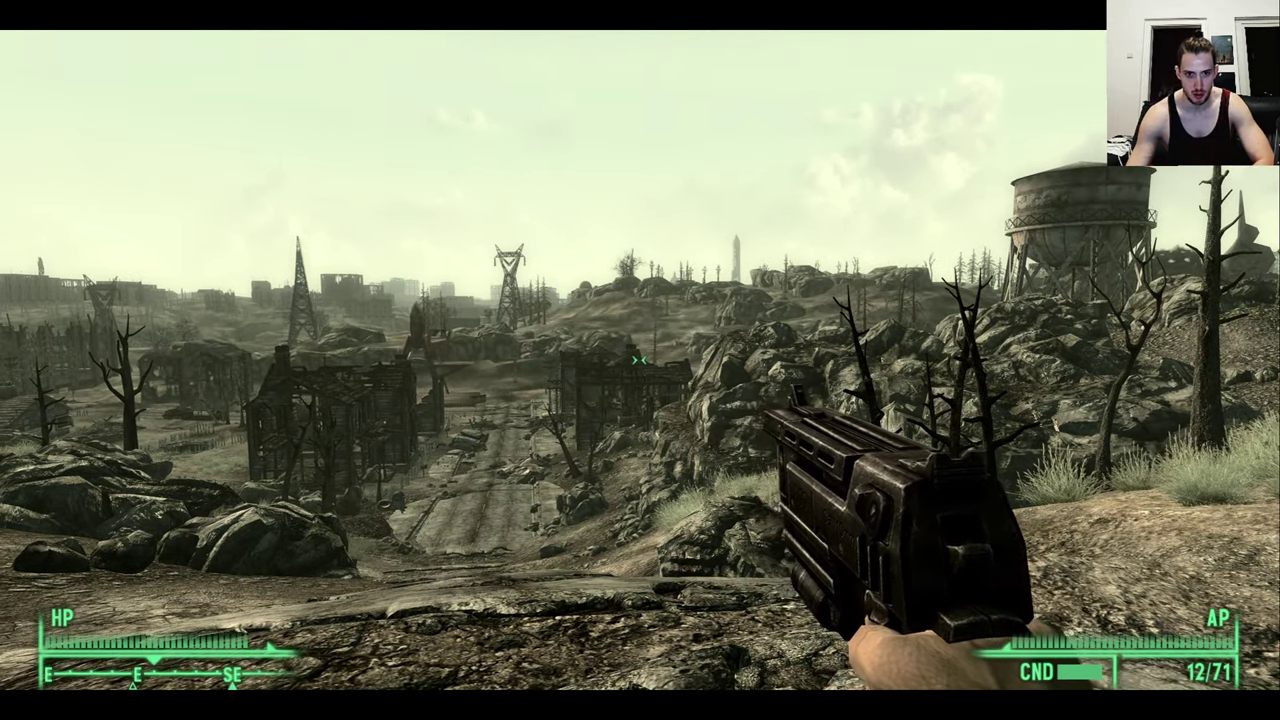
pyautogui.press('Home')
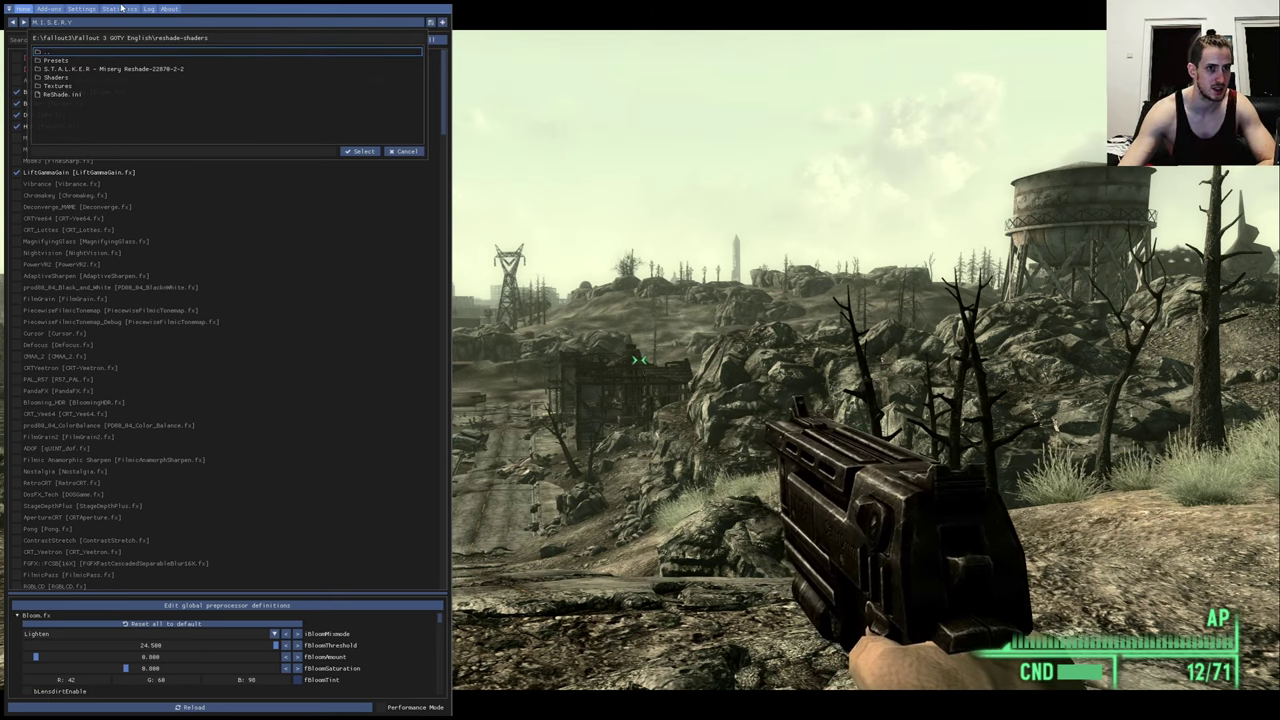
# Close the preset browser and toggle the overlay off and on with Home to view the game.
pyautogui.click(86, 24)
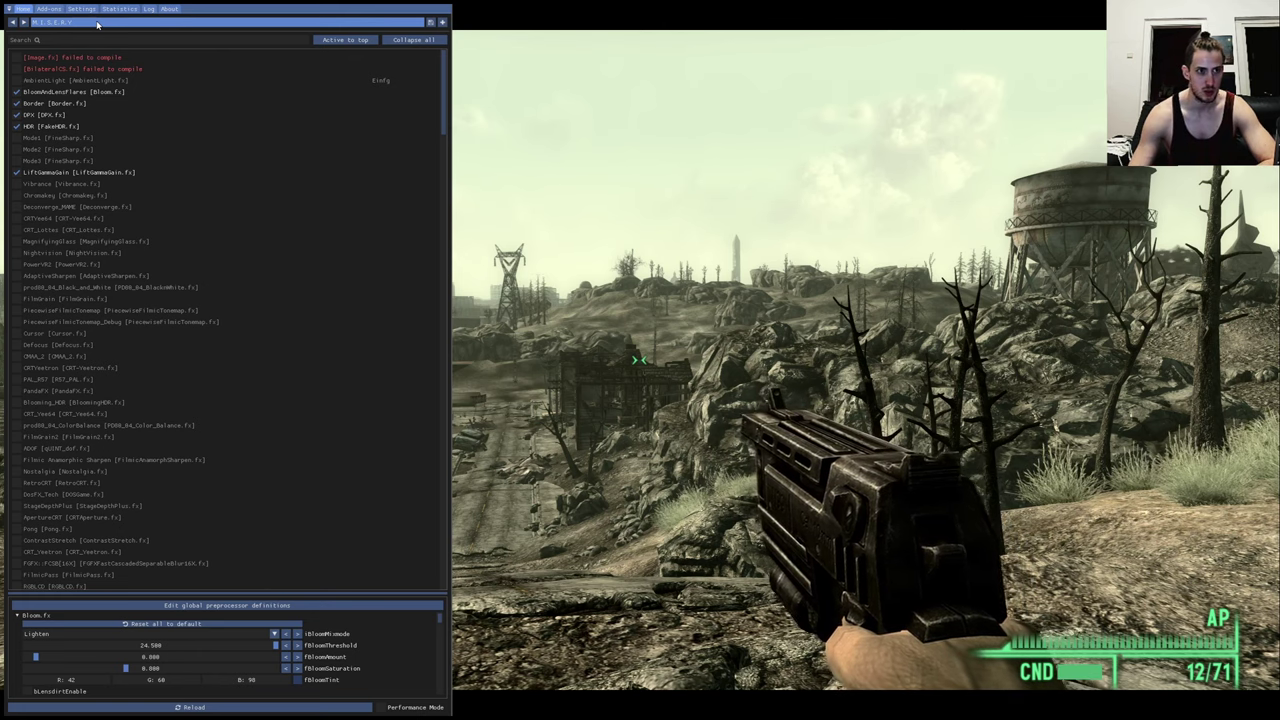
pyautogui.press('Home')
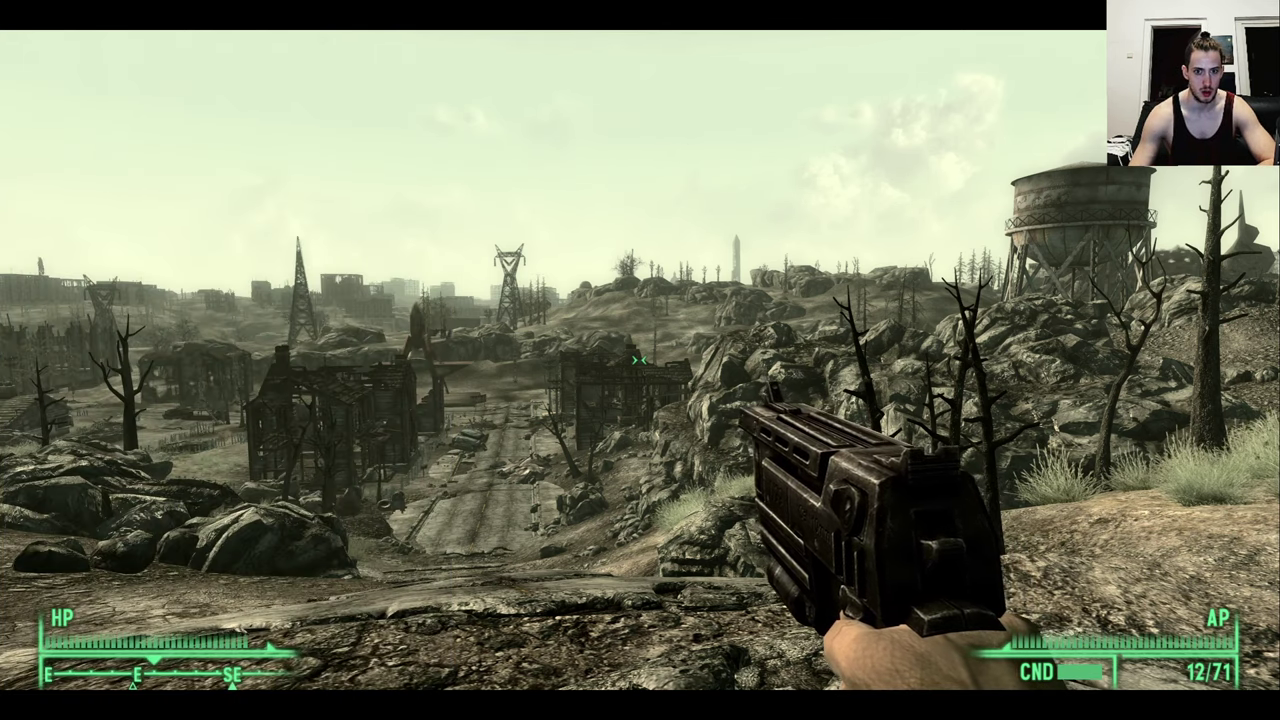
pyautogui.press('Home')
pyautogui.press('Home')
pyautogui.press('Home')
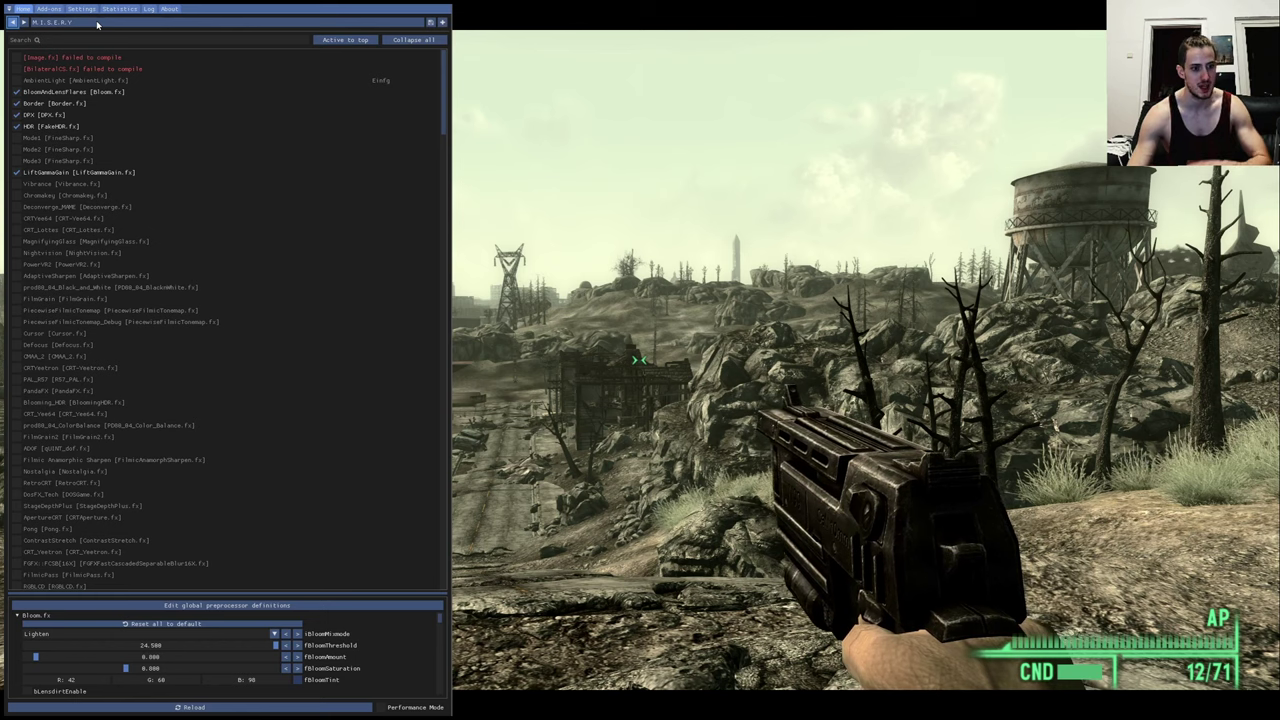
pyautogui.press('Home')
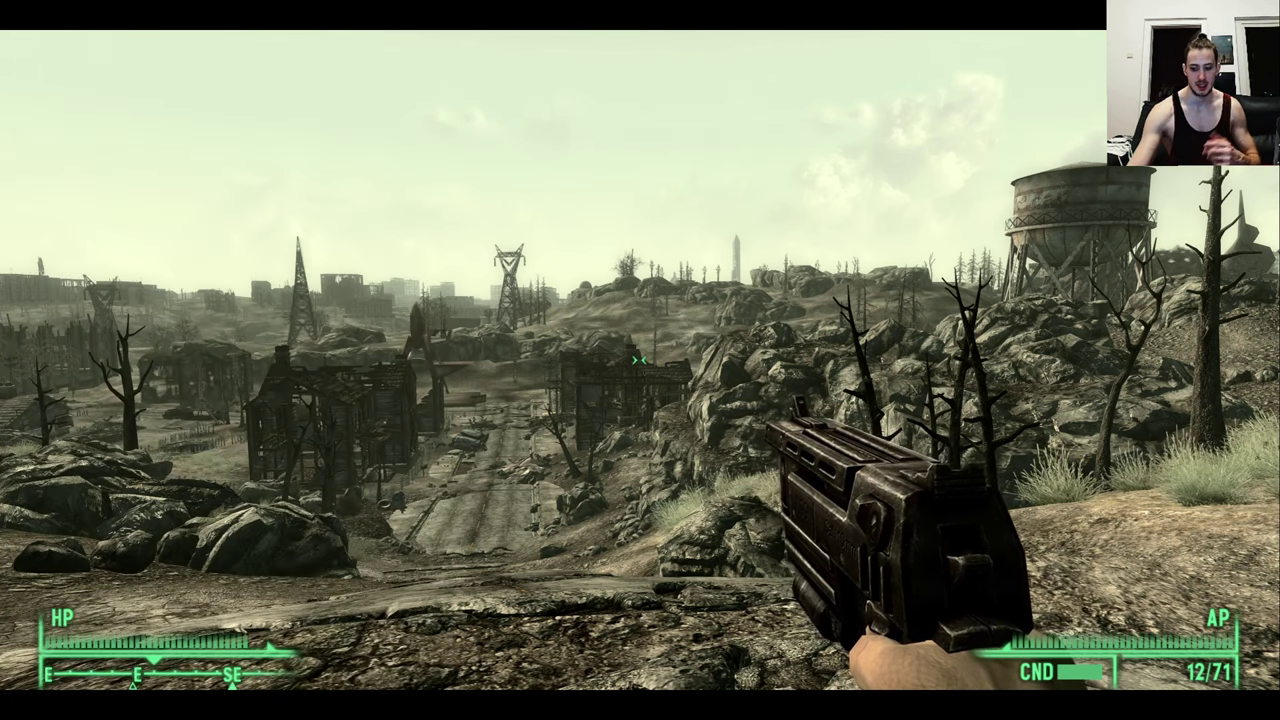
pyautogui.press('Home')
pyautogui.press('Home')
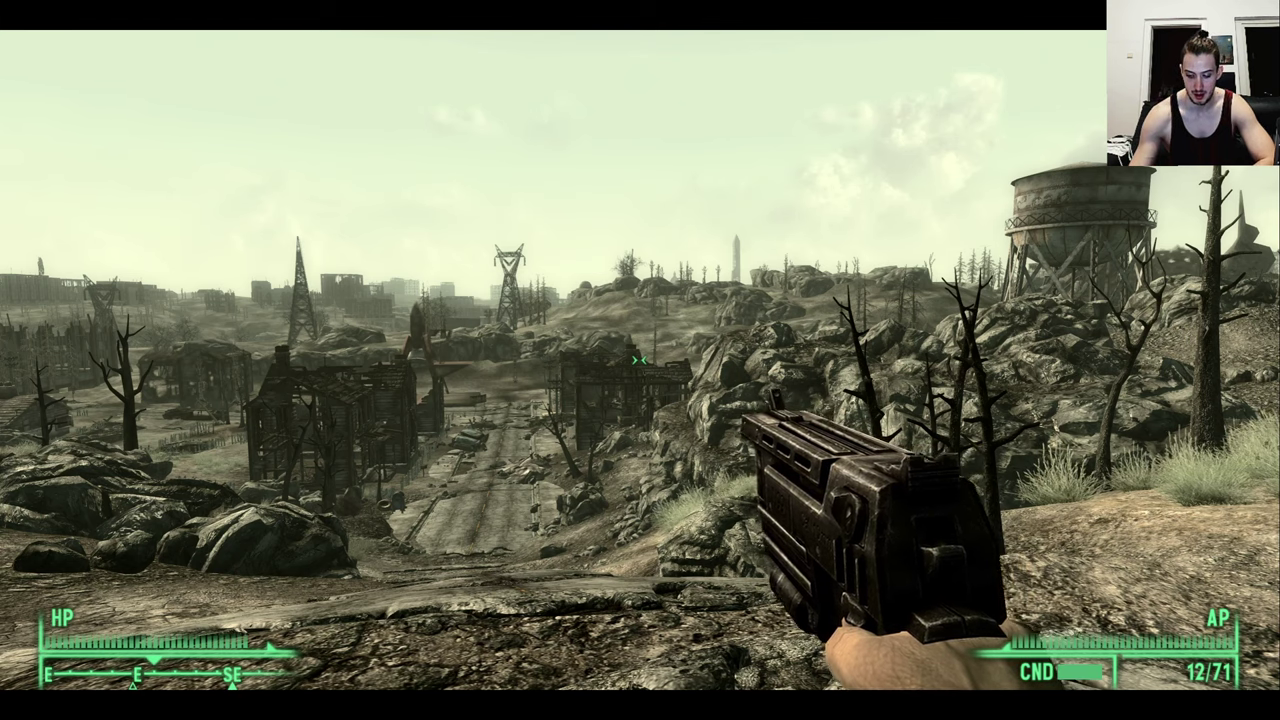
pyautogui.press('Home')
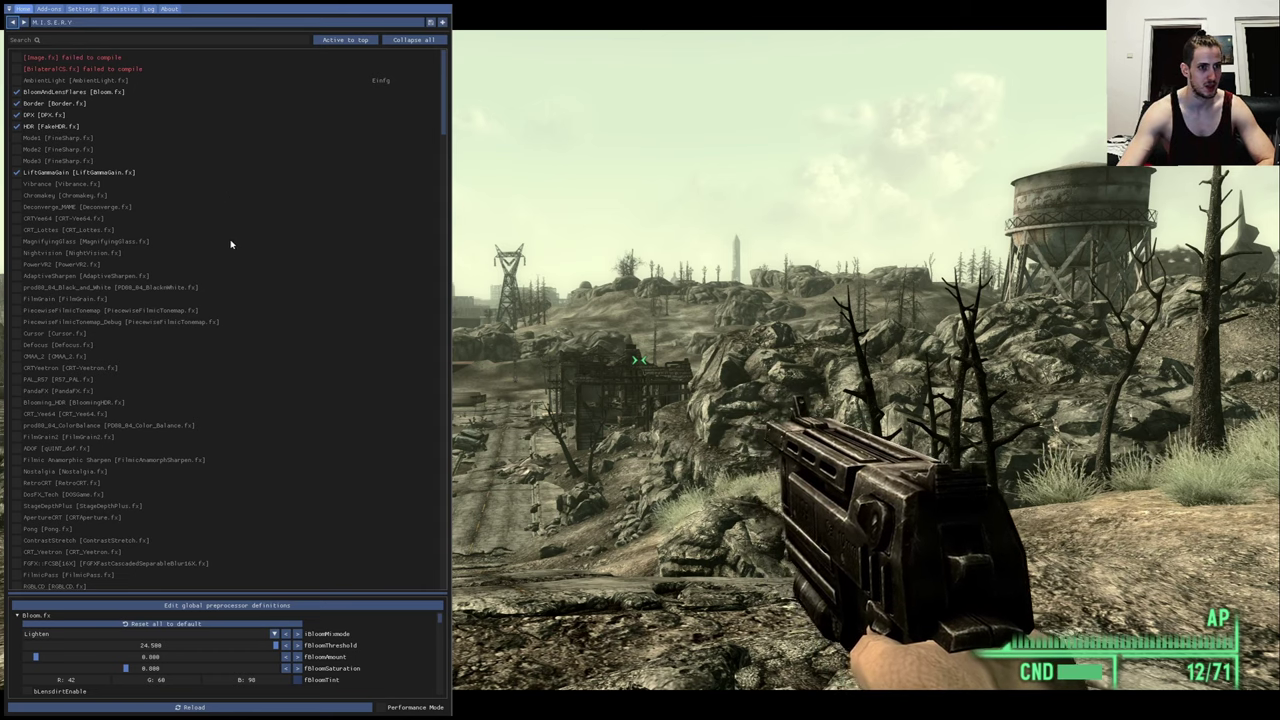
# Scroll through the M.I.S.E.R.Y effects list and drag the overlay panel wider, then narrower.
pyautogui.scroll(-10, 230, 244)
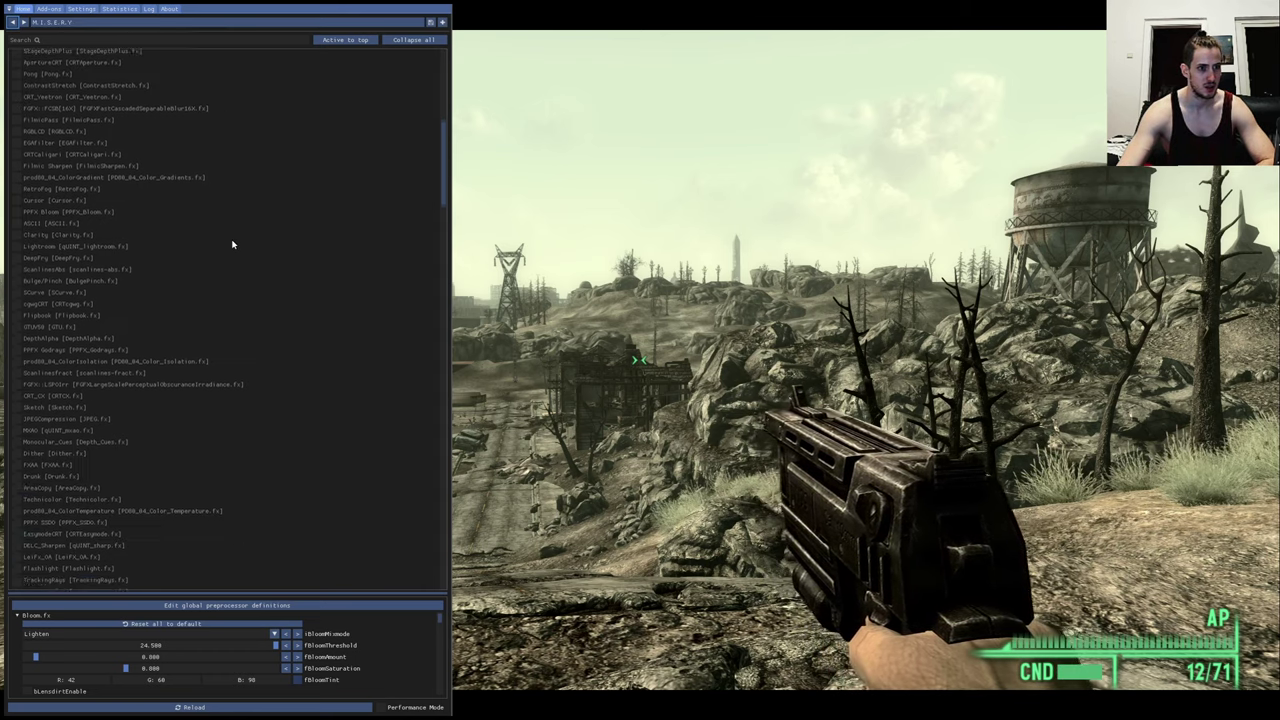
pyautogui.scroll(-5, 232, 244)
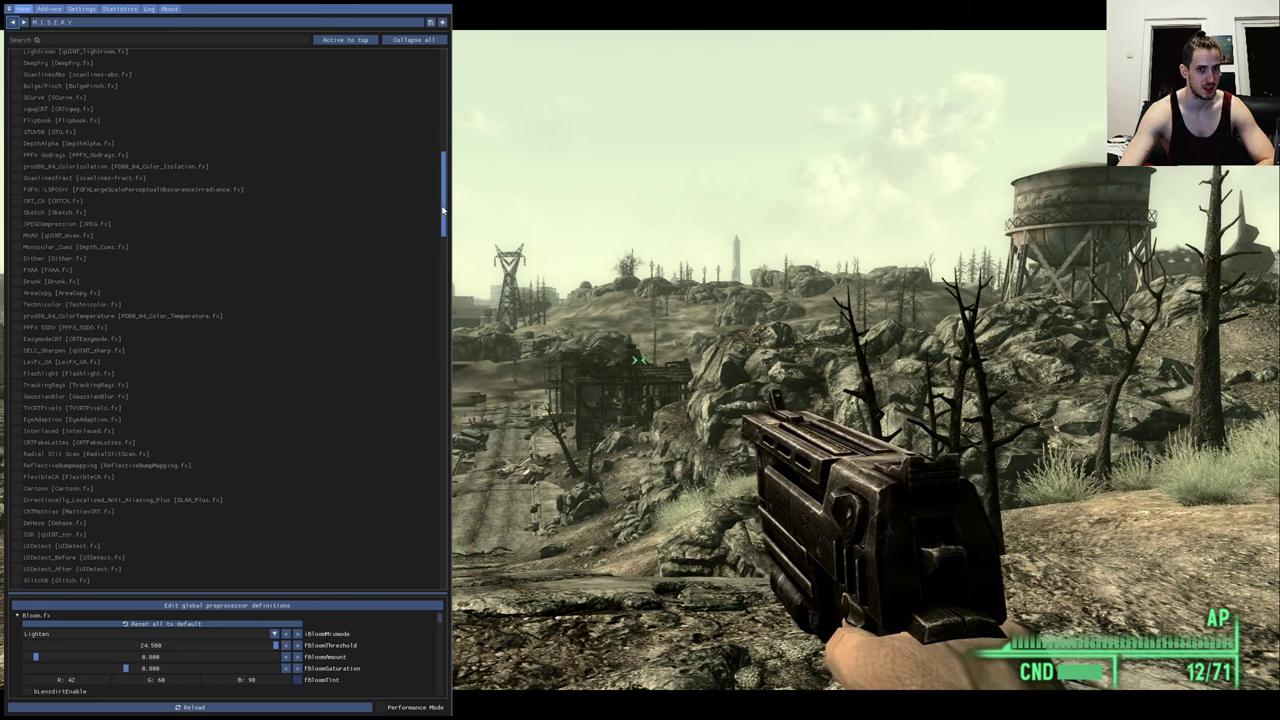
pyautogui.moveTo(449, 210); pyautogui.dragTo(1133, 192)
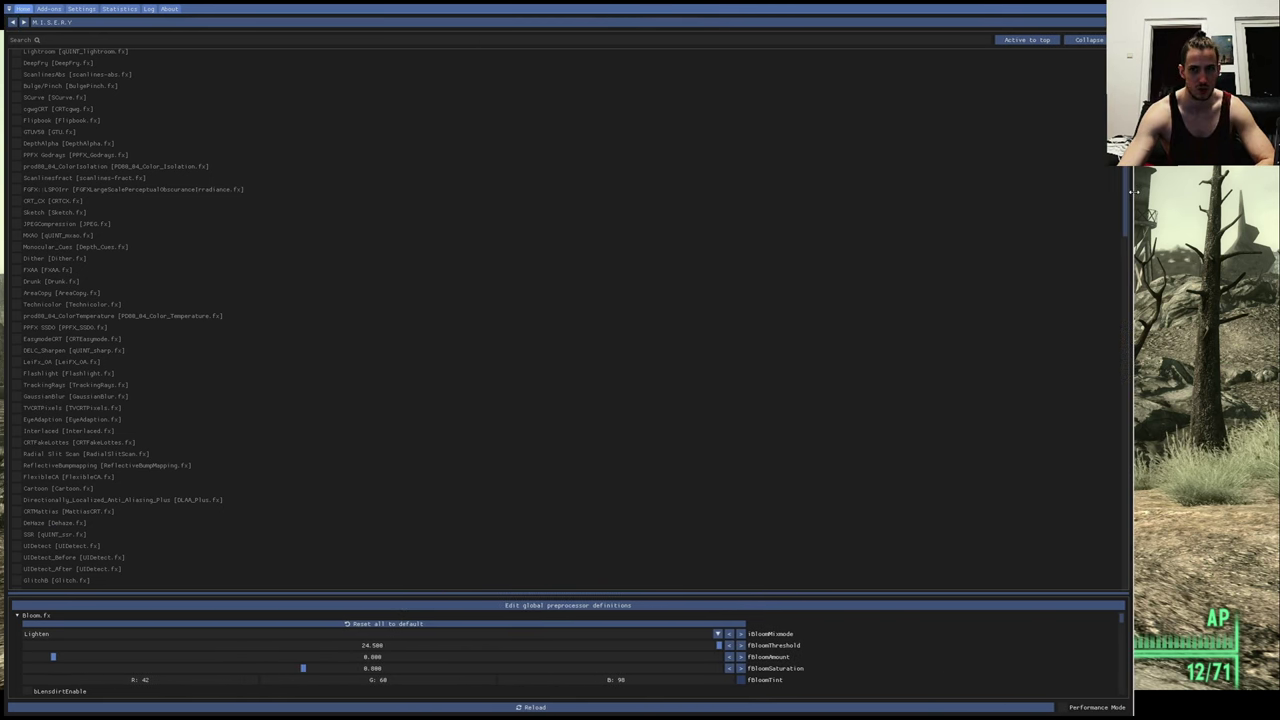
pyautogui.scroll(15, 500, 186)
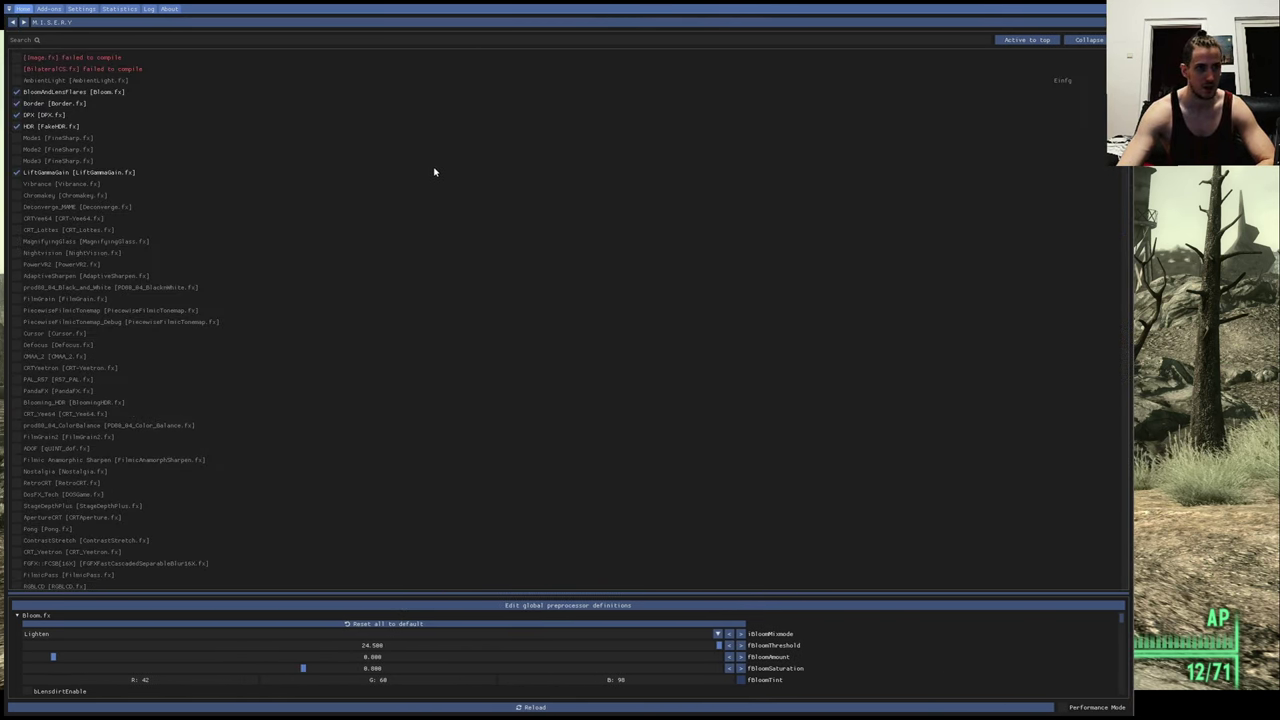
pyautogui.moveTo(1133, 176); pyautogui.dragTo(549, 176)
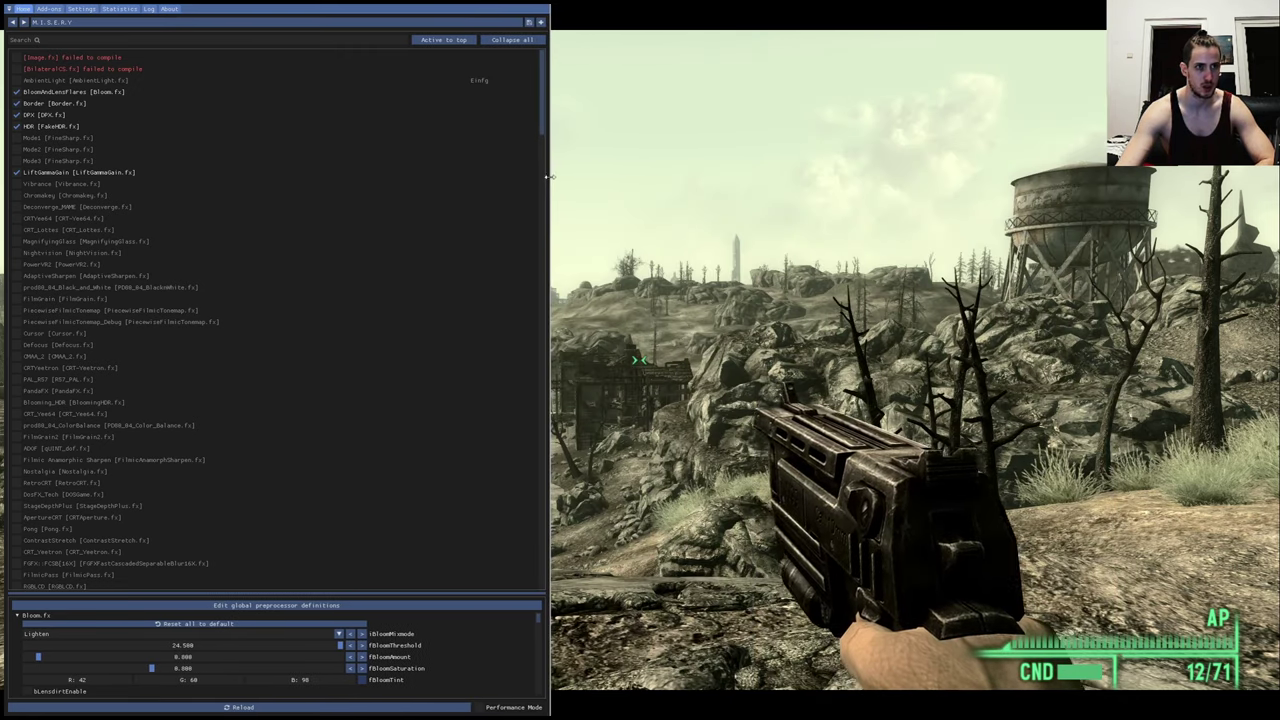
# Load Bright Realism.ini from reshade-shaders\Presets, enabling Tint, Lightroom, Technicolor2 and MagicBloom.
pyautogui.click(100, 22)
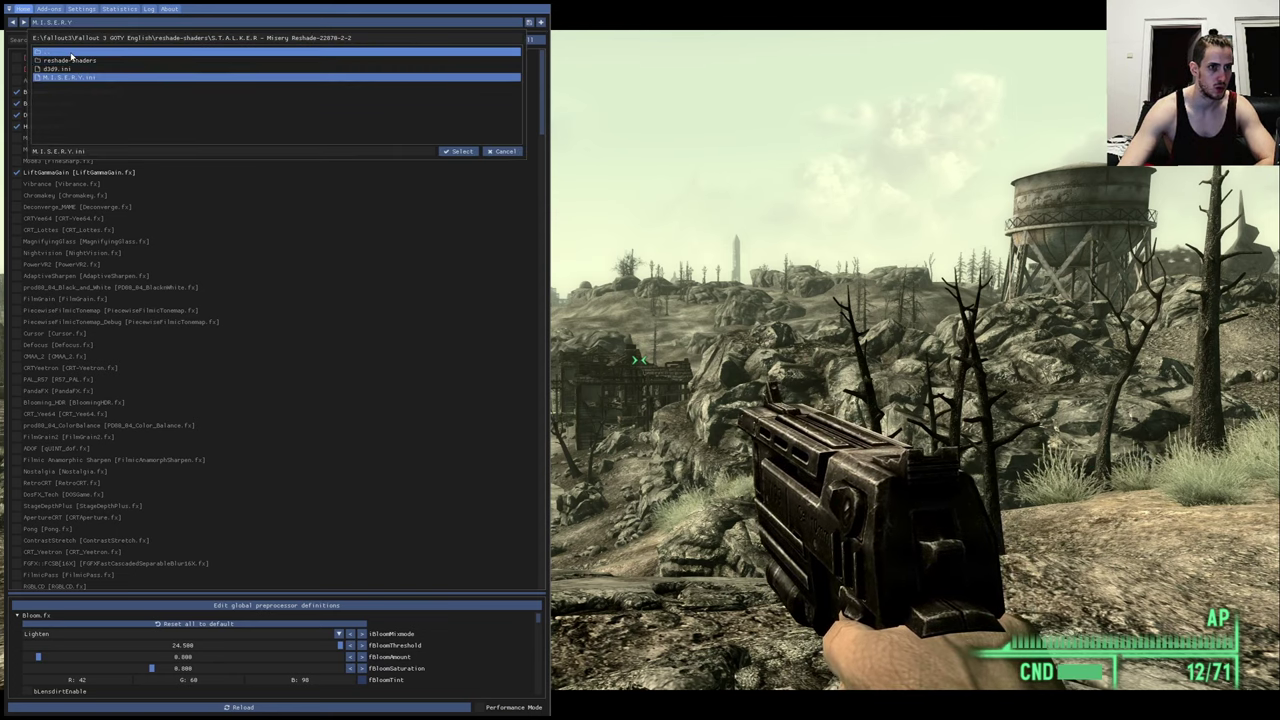
pyautogui.doubleClick(63, 53)
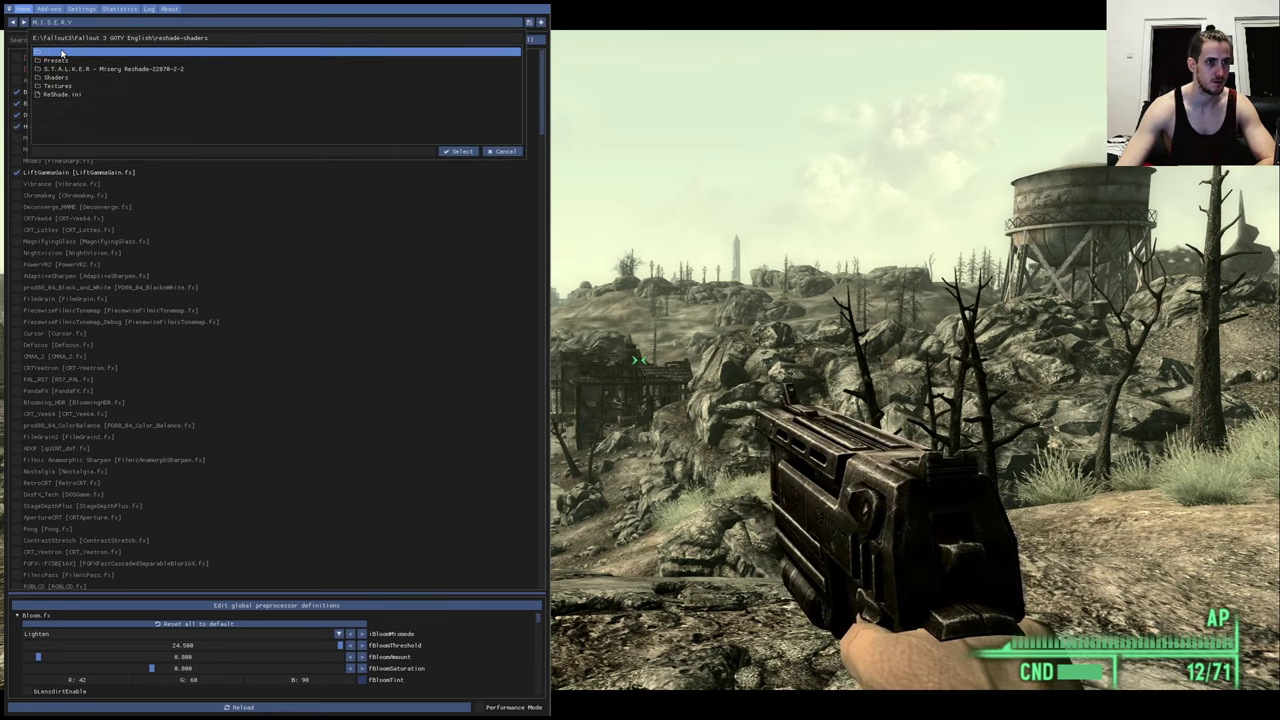
pyautogui.doubleClick(63, 53)
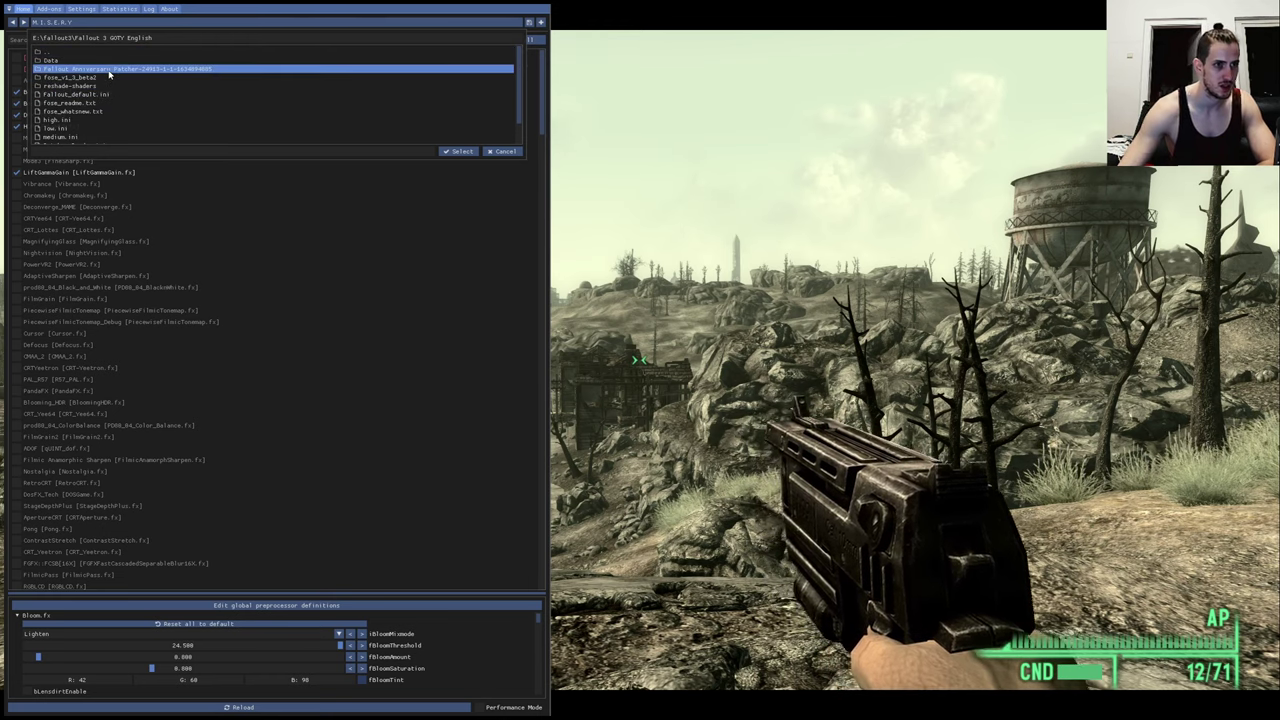
pyautogui.scroll(-1, 138, 107)
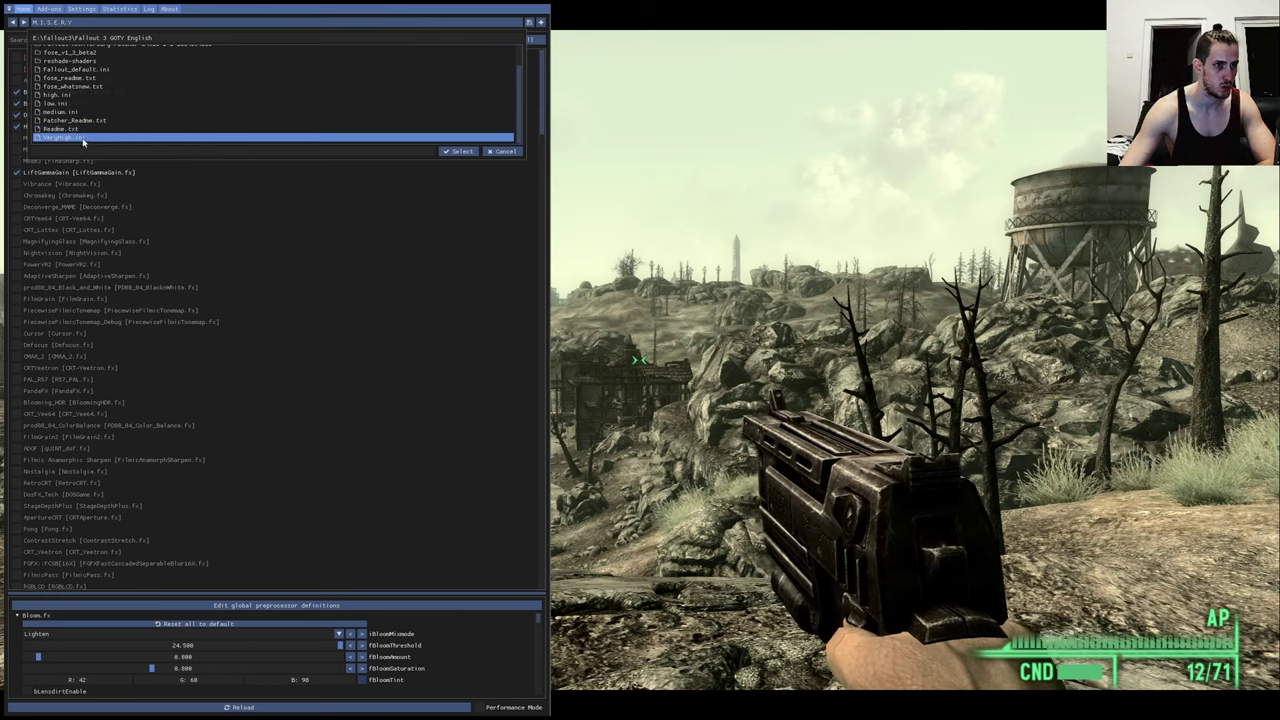
pyautogui.scroll(1, 84, 115)
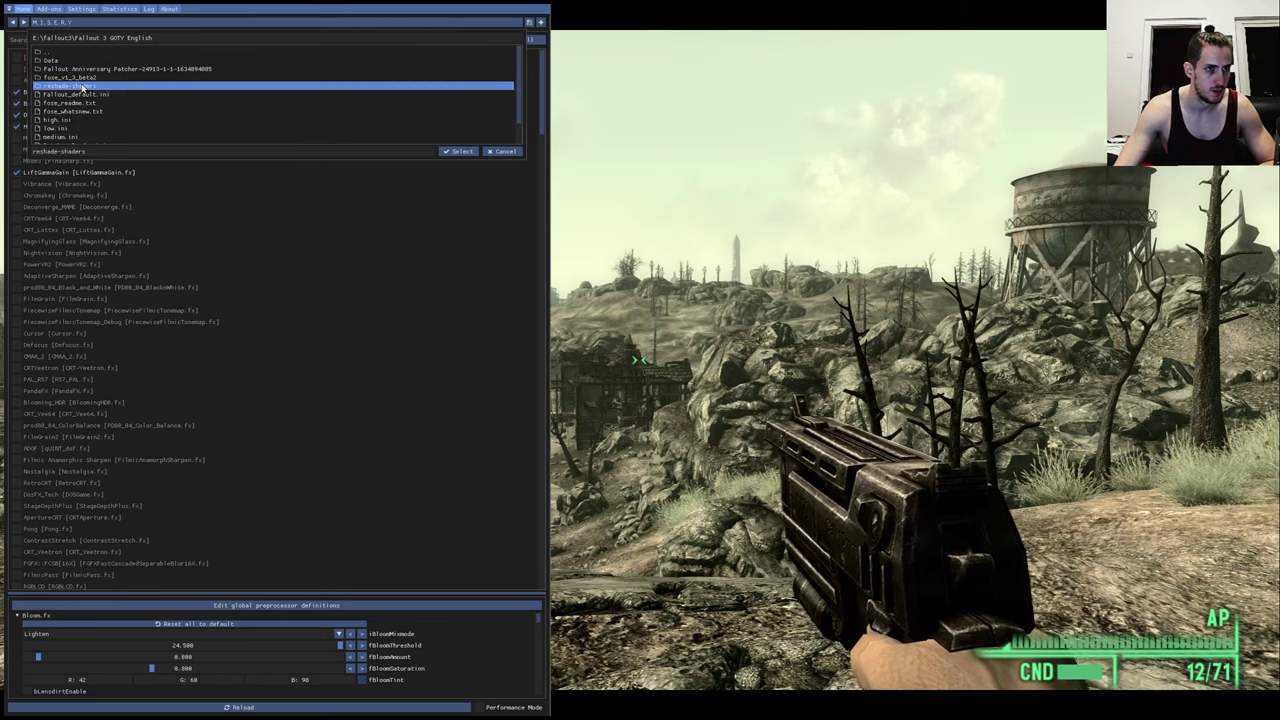
pyautogui.doubleClick(84, 88)
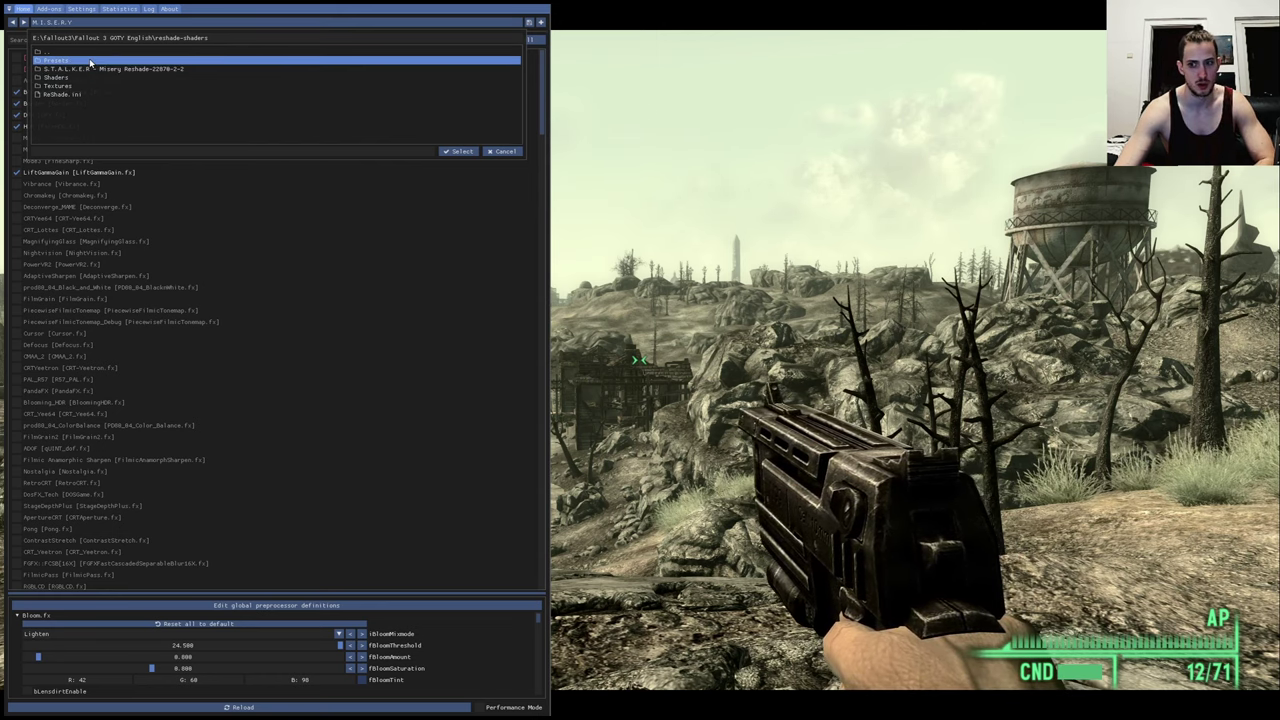
pyautogui.doubleClick(90, 62)
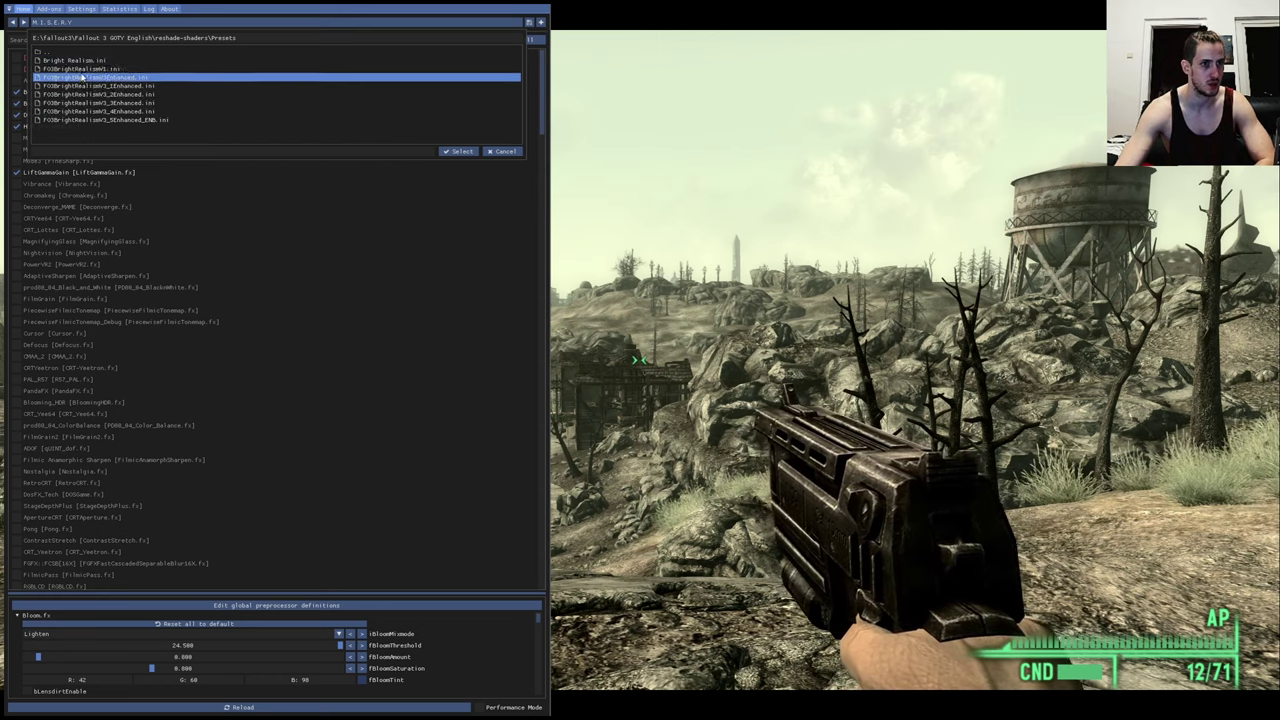
pyautogui.doubleClick(78, 68)
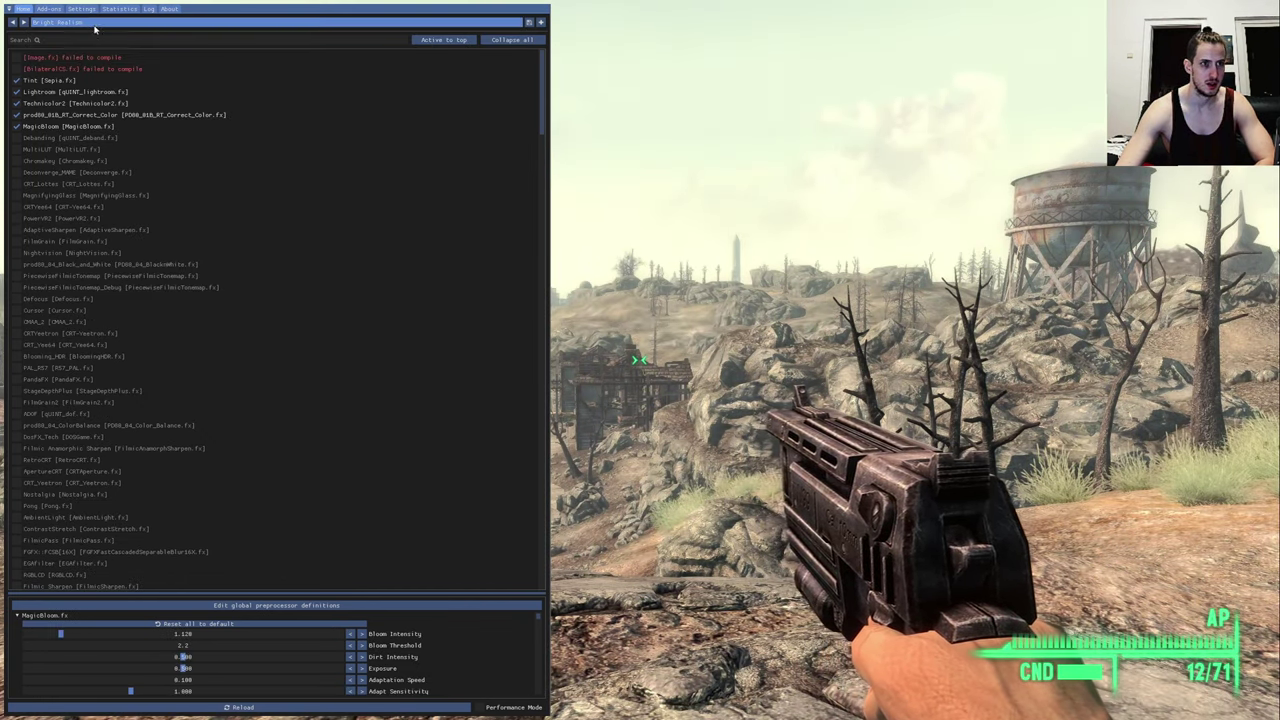
# Try another Bright Realism variant, then load FO3BrightRealismV3_3Enhanced.ini and browse back up to reshade-shaders.
pyautogui.click(90, 22)
pyautogui.doubleClick(99, 69)
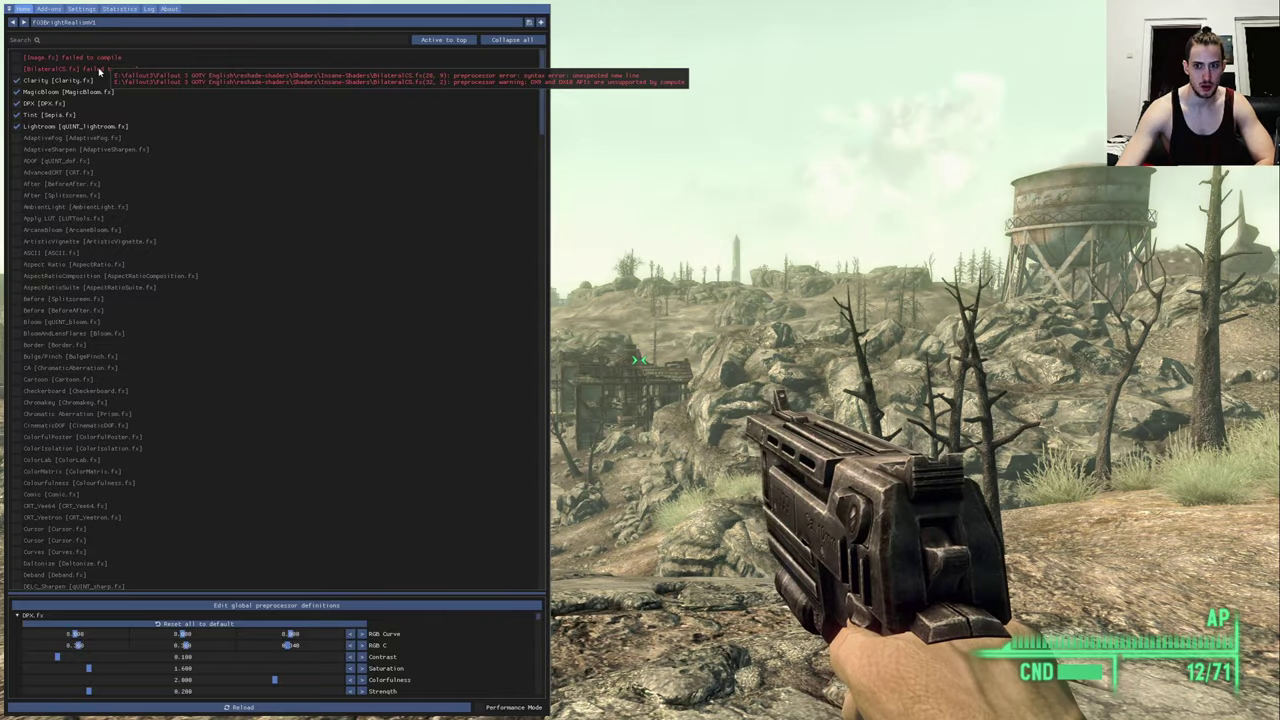
pyautogui.click(110, 24)
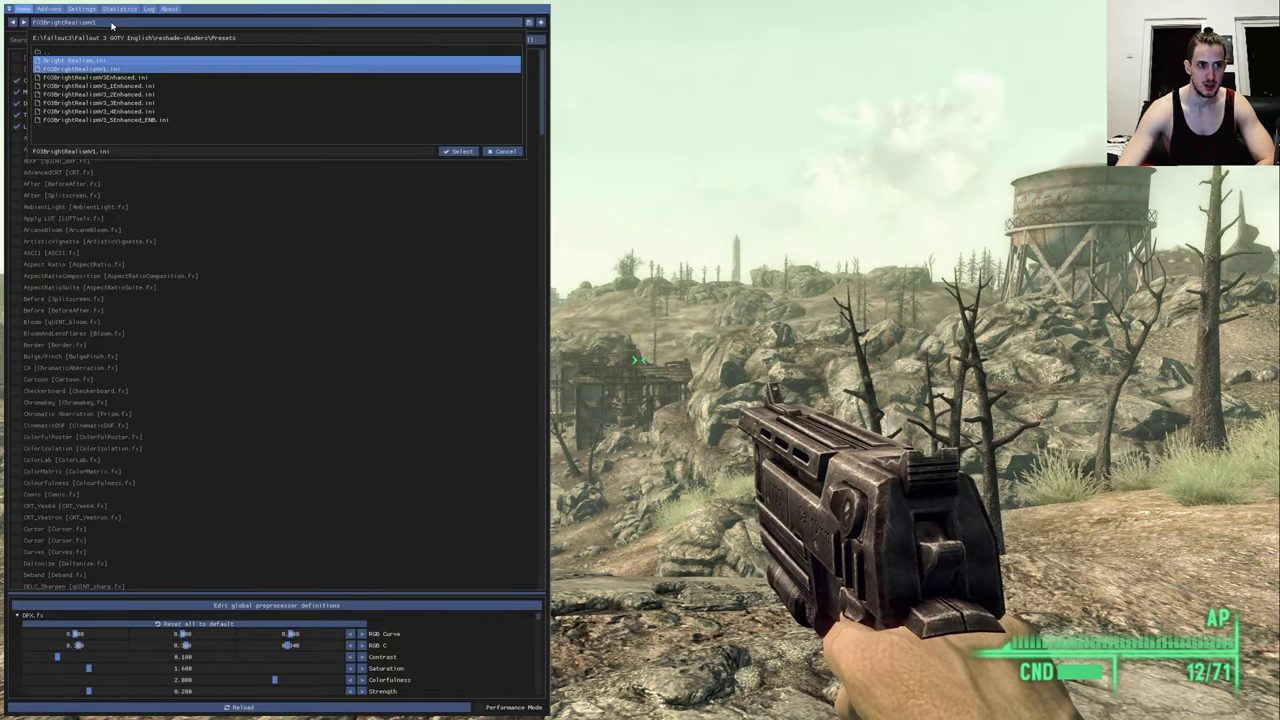
pyautogui.click(112, 104)
pyautogui.doubleClick(112, 104)
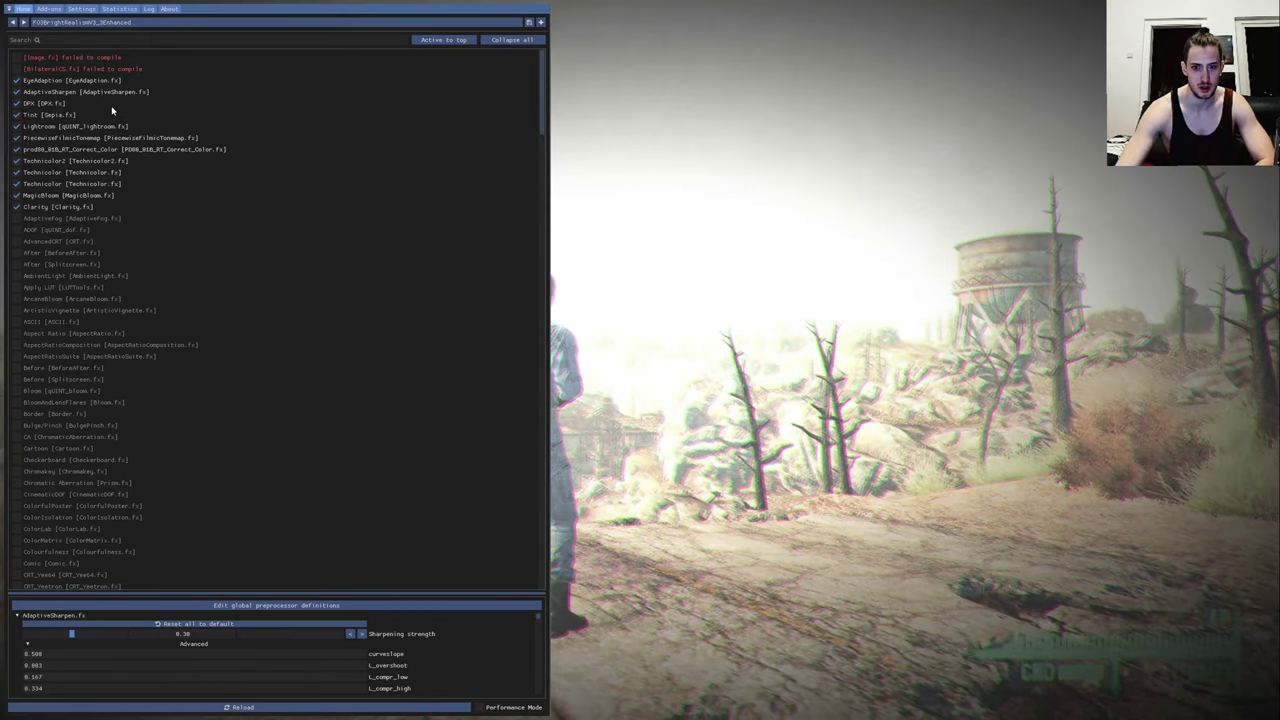
pyautogui.moveTo(28, 131)
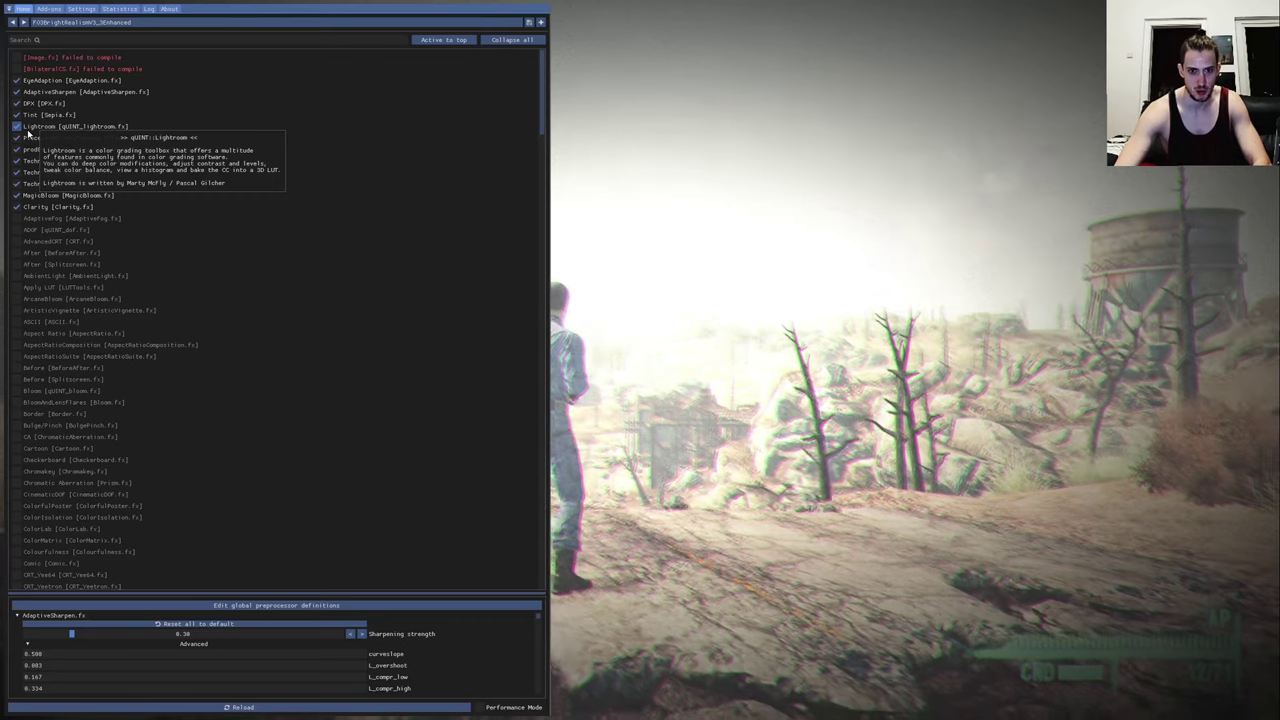
pyautogui.click(102, 22)
pyautogui.doubleClick(50, 51)
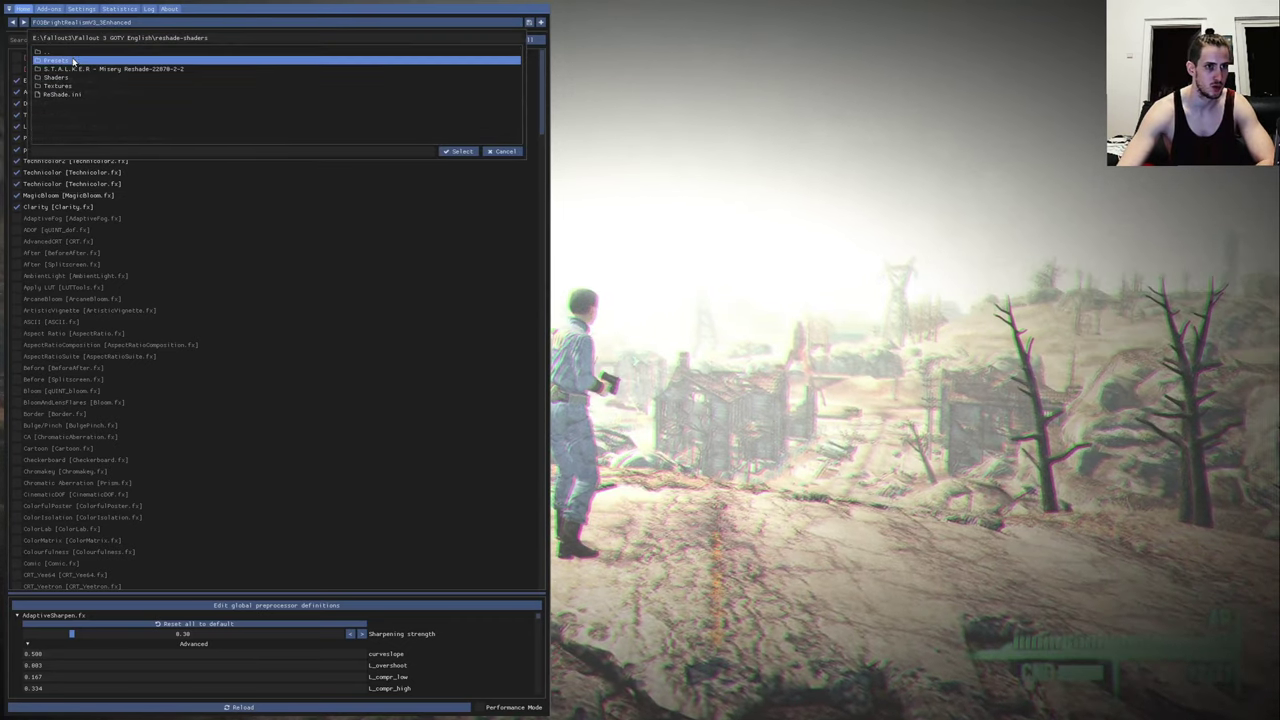
# Load M.I.S.E.R.Y.ini from the S.T.A.L.K.E.R. Misery folder.
pyautogui.click(78, 69)
pyautogui.doubleClick(78, 69)
pyautogui.click(82, 77)
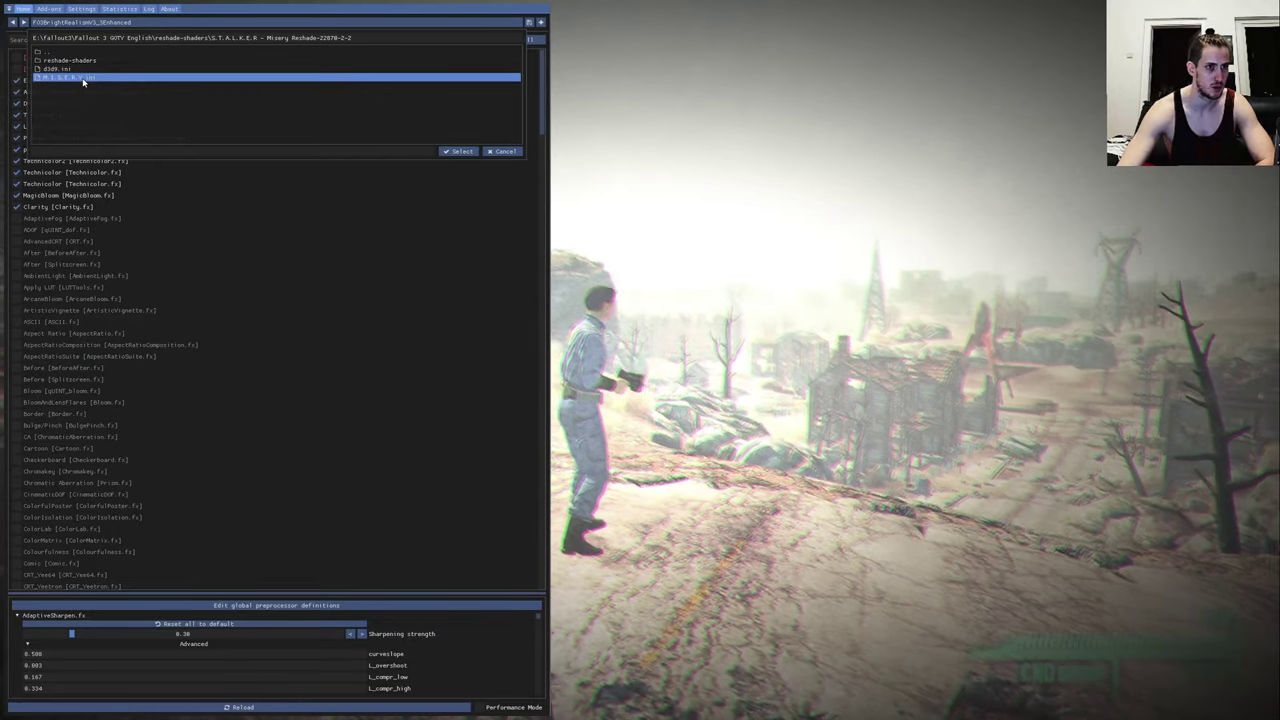
pyautogui.doubleClick(82, 78)
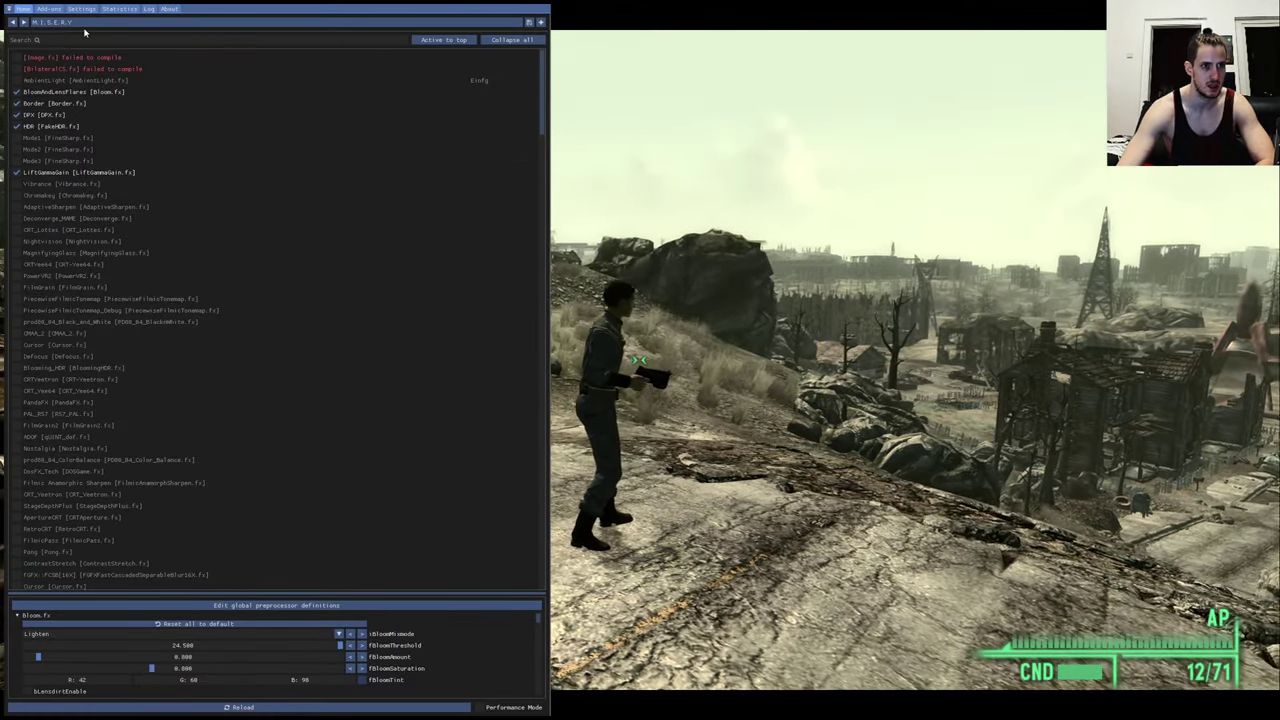
# Try loading d3d9.ini and ReShade.ini as presets, which ReShade rejects as invalid.
pyautogui.click(89, 22)
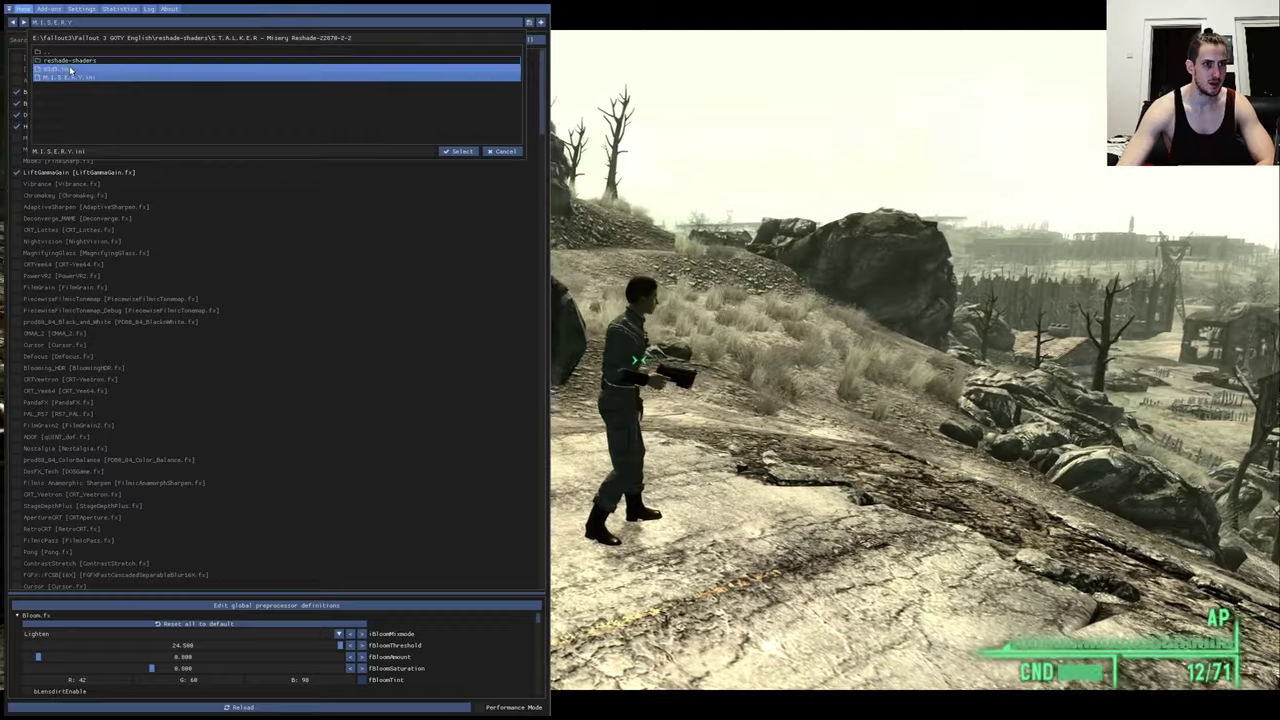
pyautogui.doubleClick(70, 73)
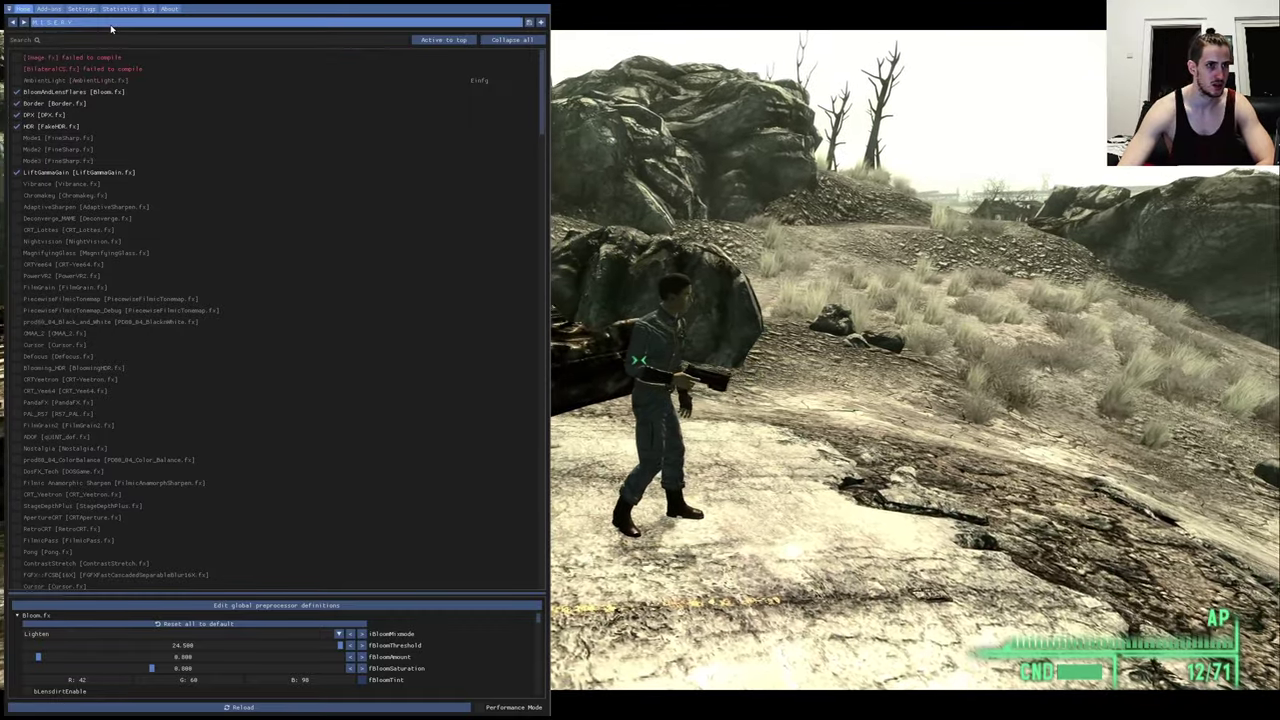
pyautogui.click(109, 22)
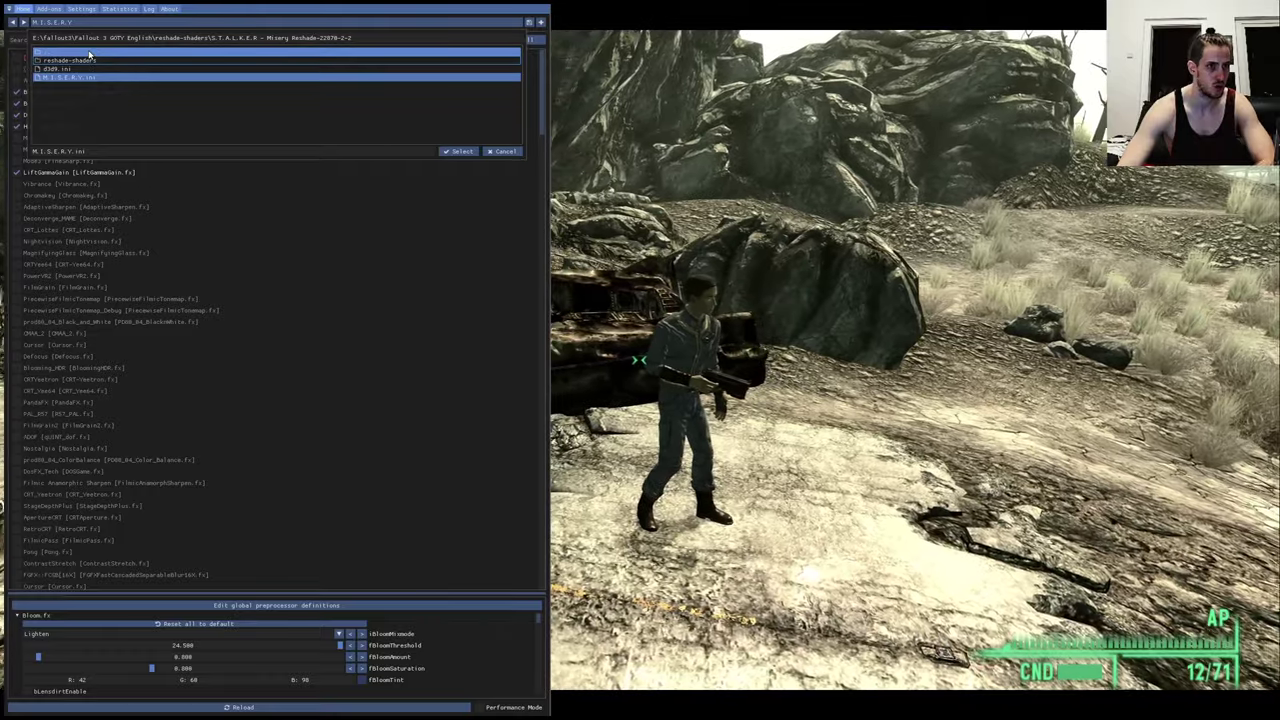
pyautogui.doubleClick(89, 53)
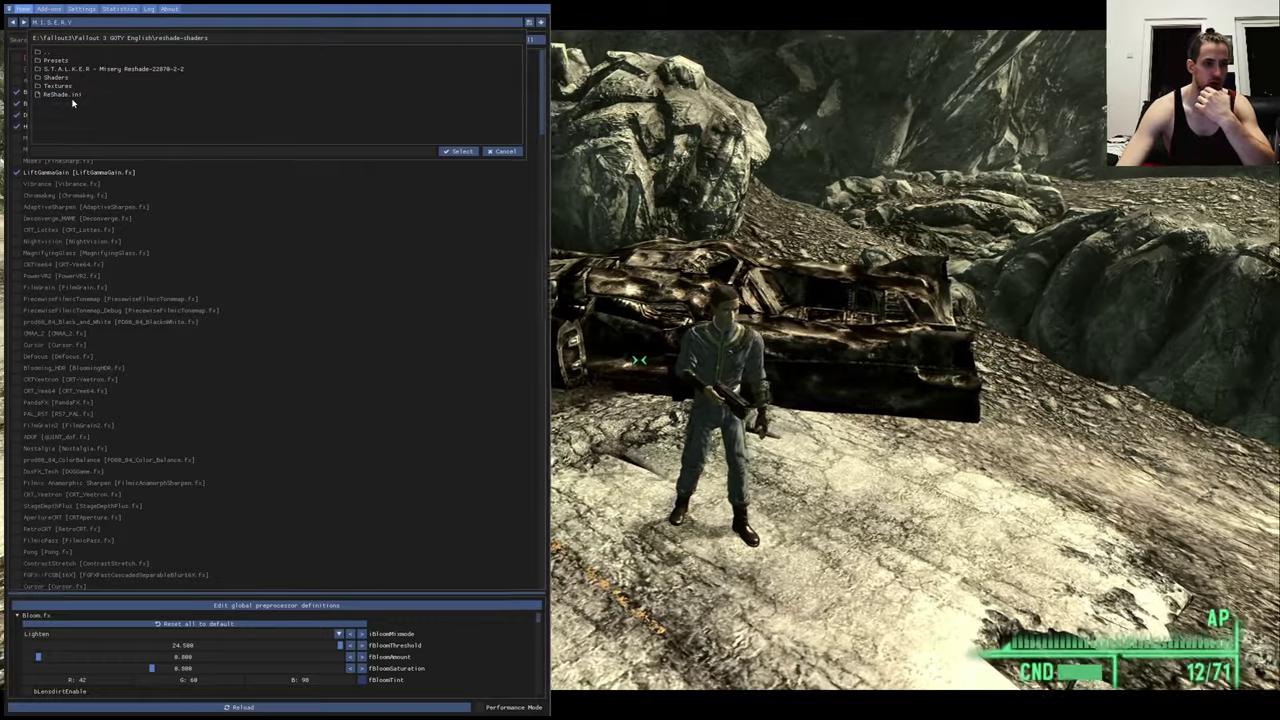
pyautogui.click(74, 95)
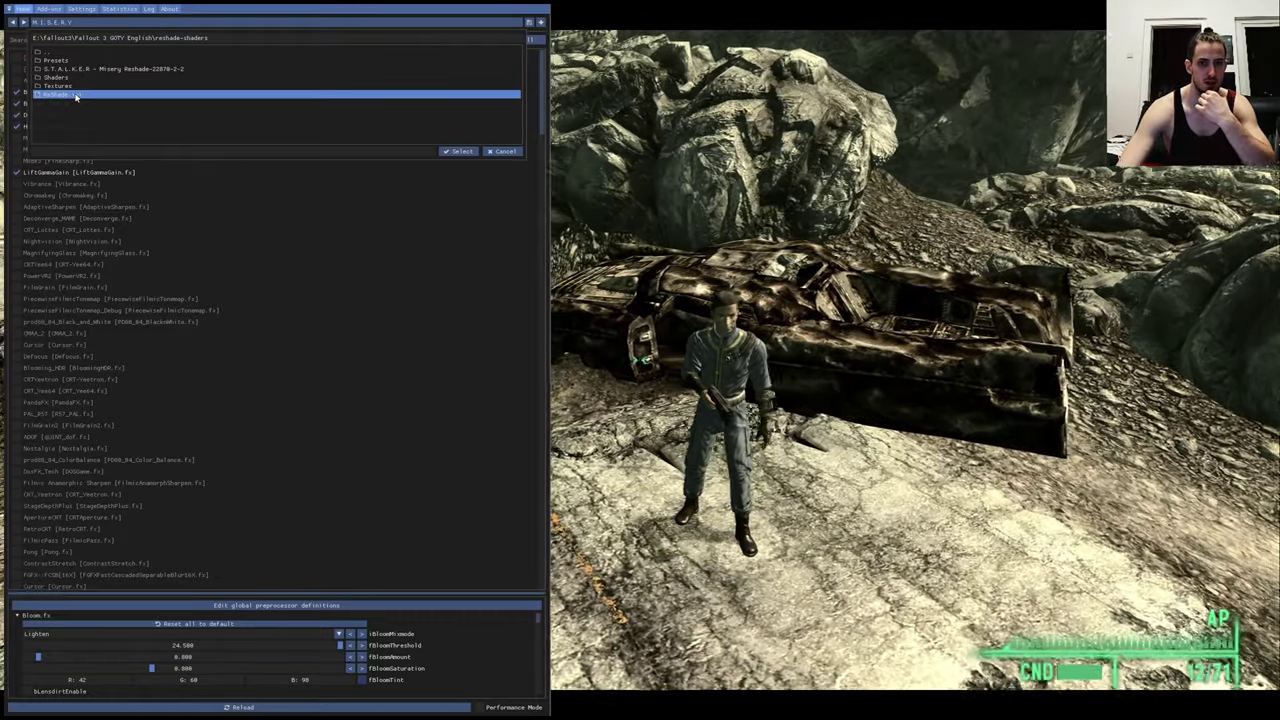
pyautogui.click(75, 95)
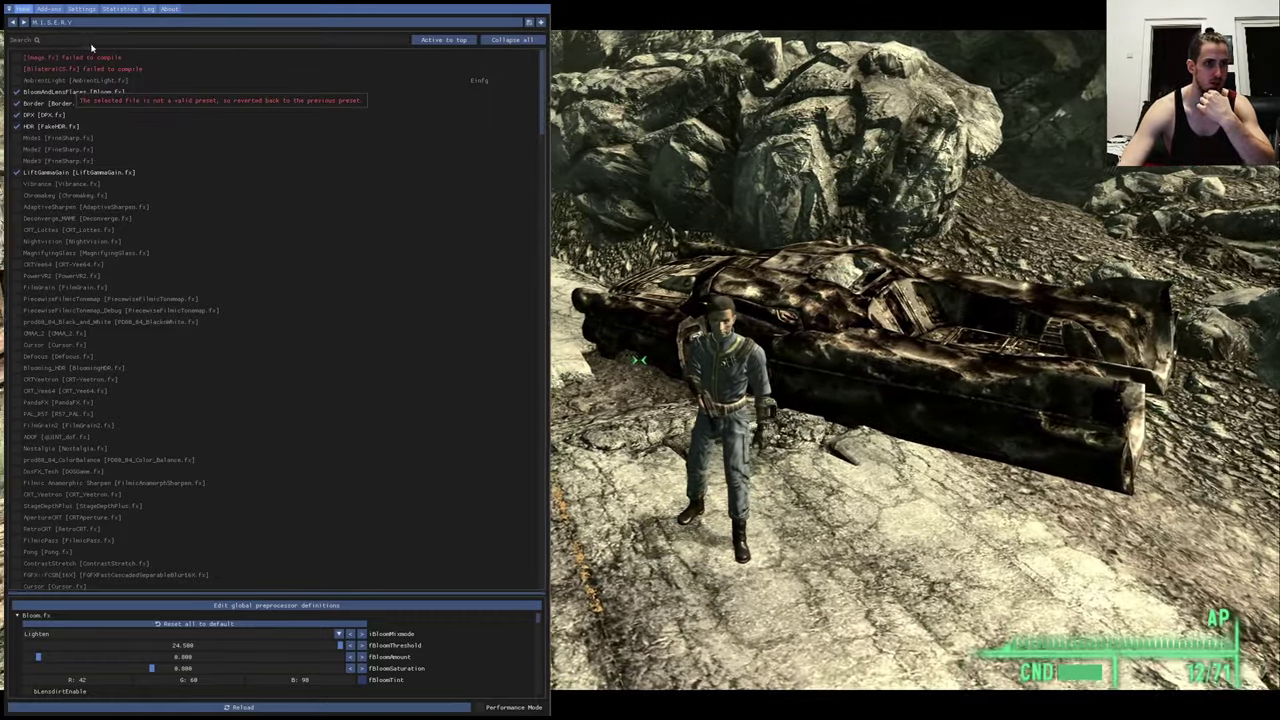